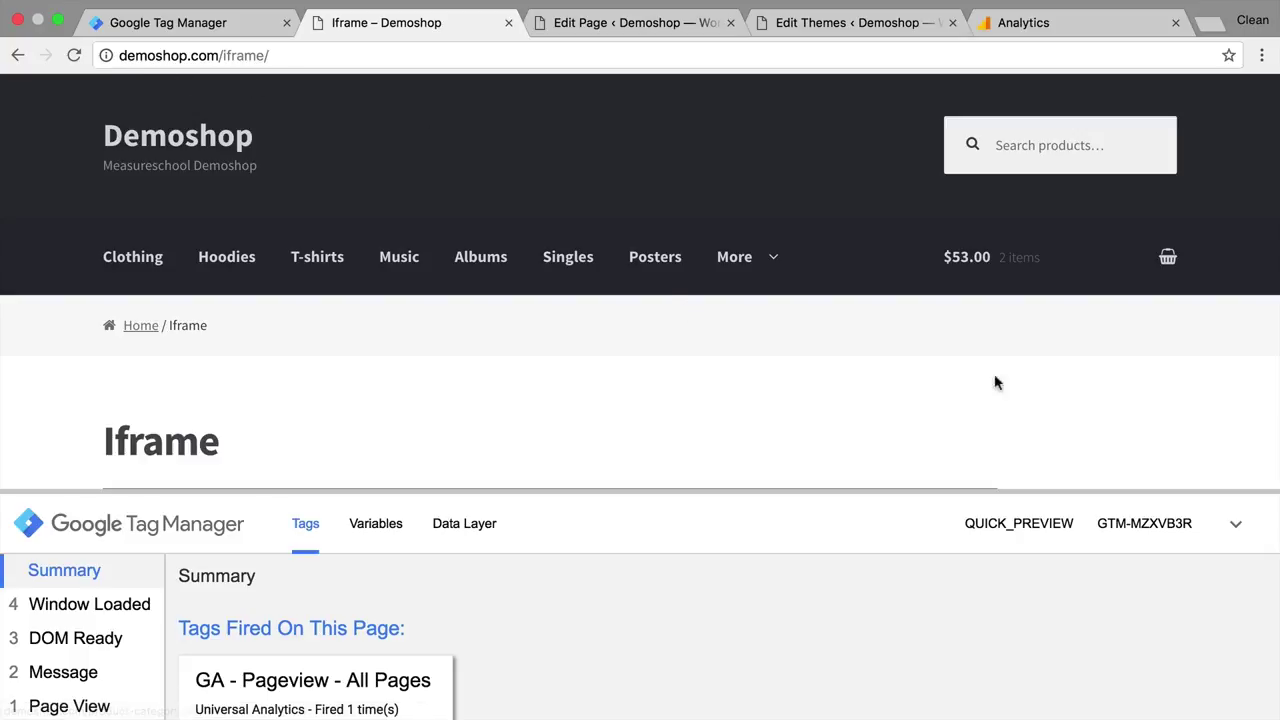
Shrink the Google Tag Manager debug pane and view the whole contact form inside the Iframe page.
scroll(1134, 394, "down", 2)
scroll(1134, 394, "down", 2)
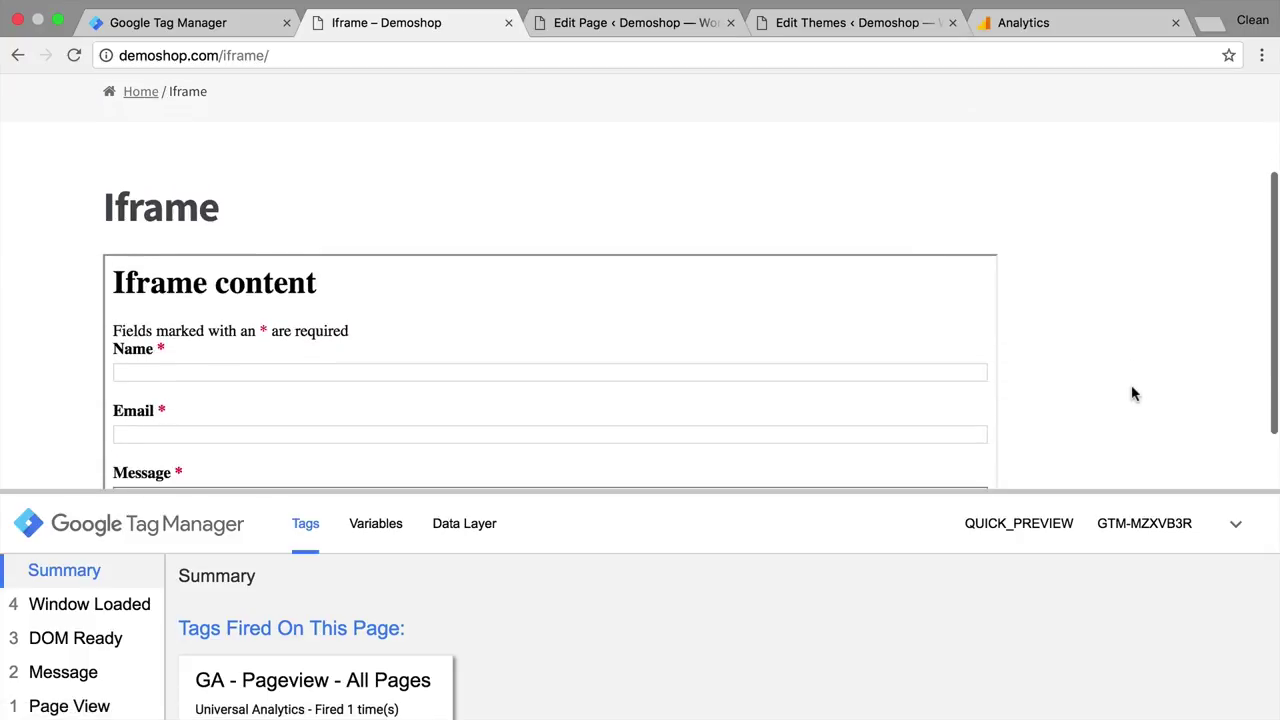
left_click_drag(856, 490, 920, 714)
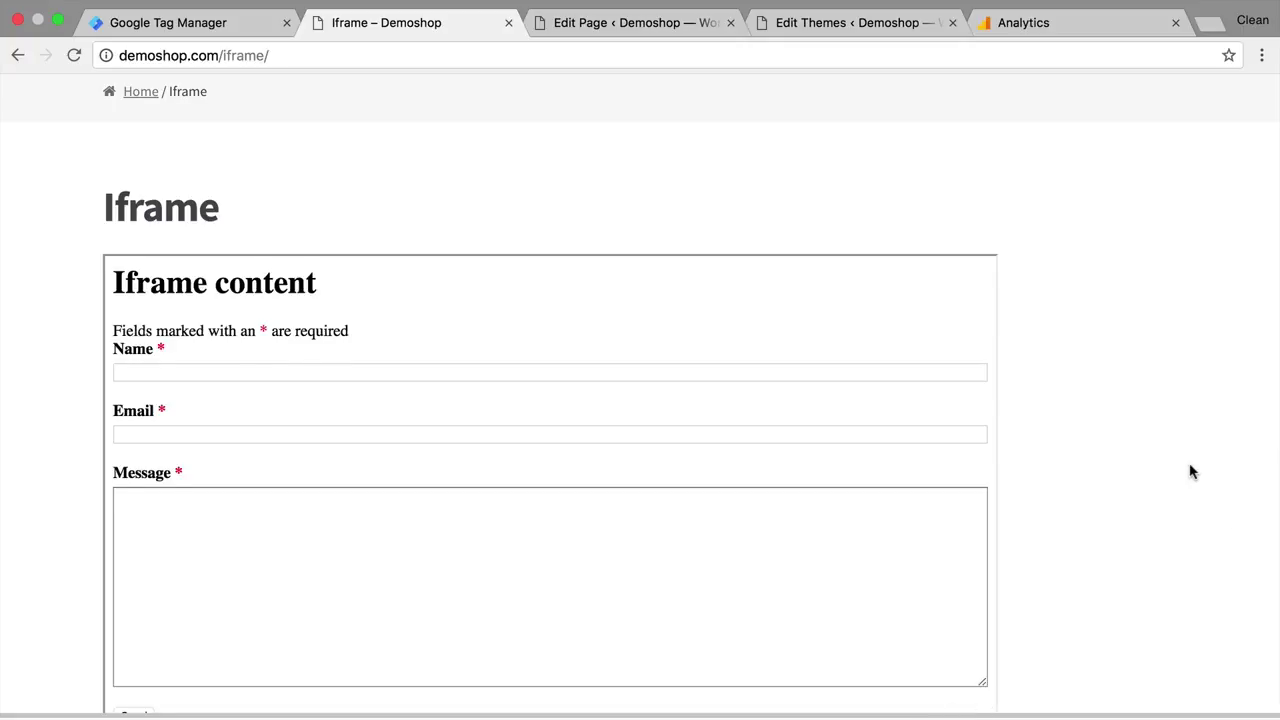
scroll(1190, 472, "down", 2)
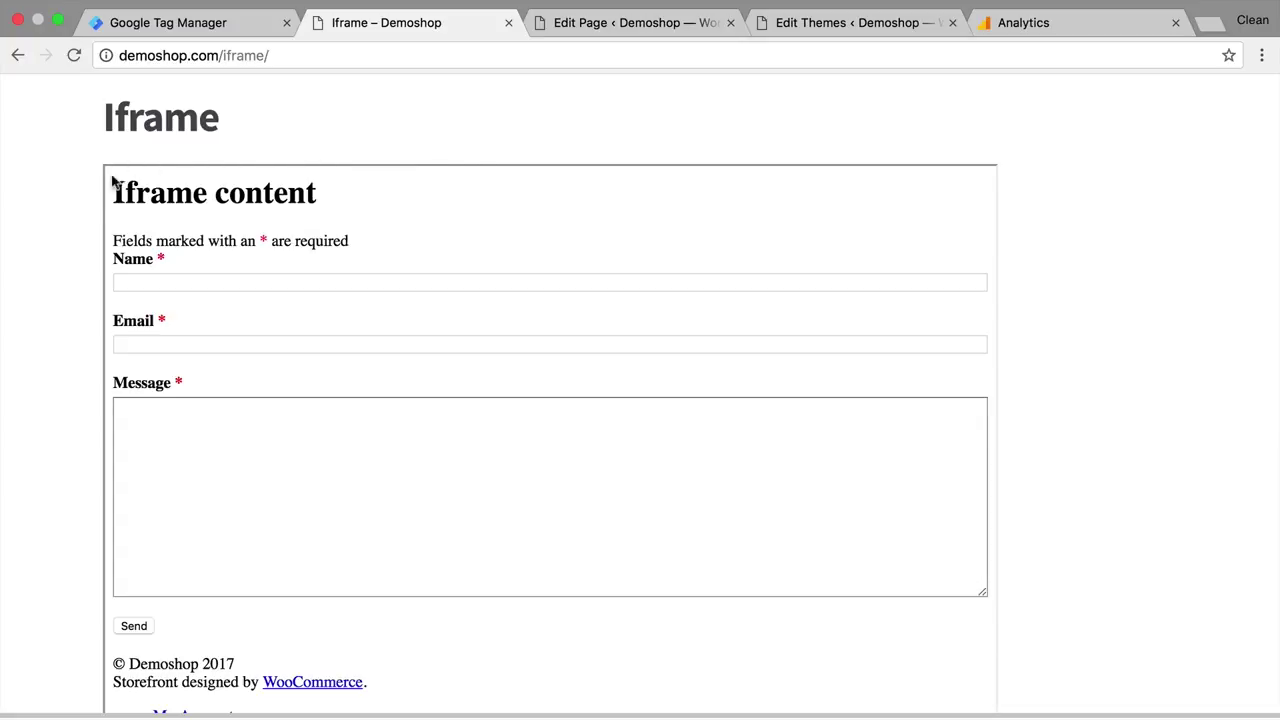
Inspect the embedded form's HTML, select the iframe element and examine its source address and nested document.
right_click(726, 192)
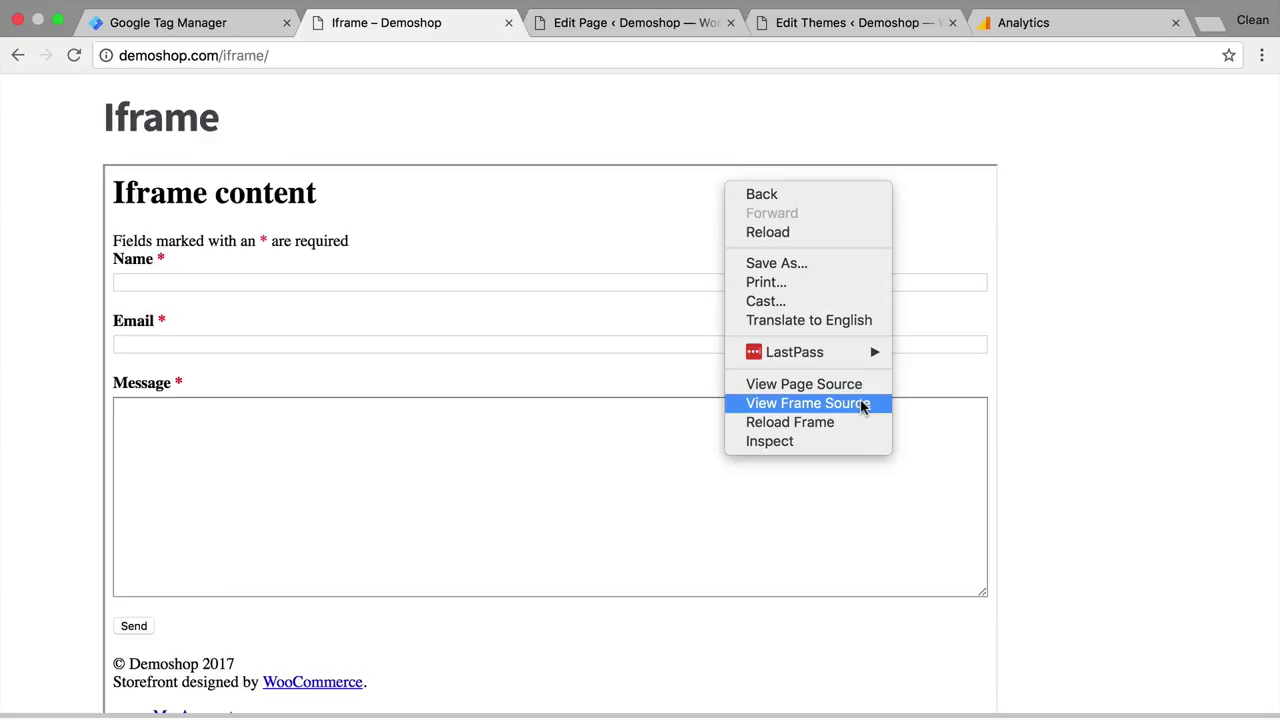
left_click(798, 442)
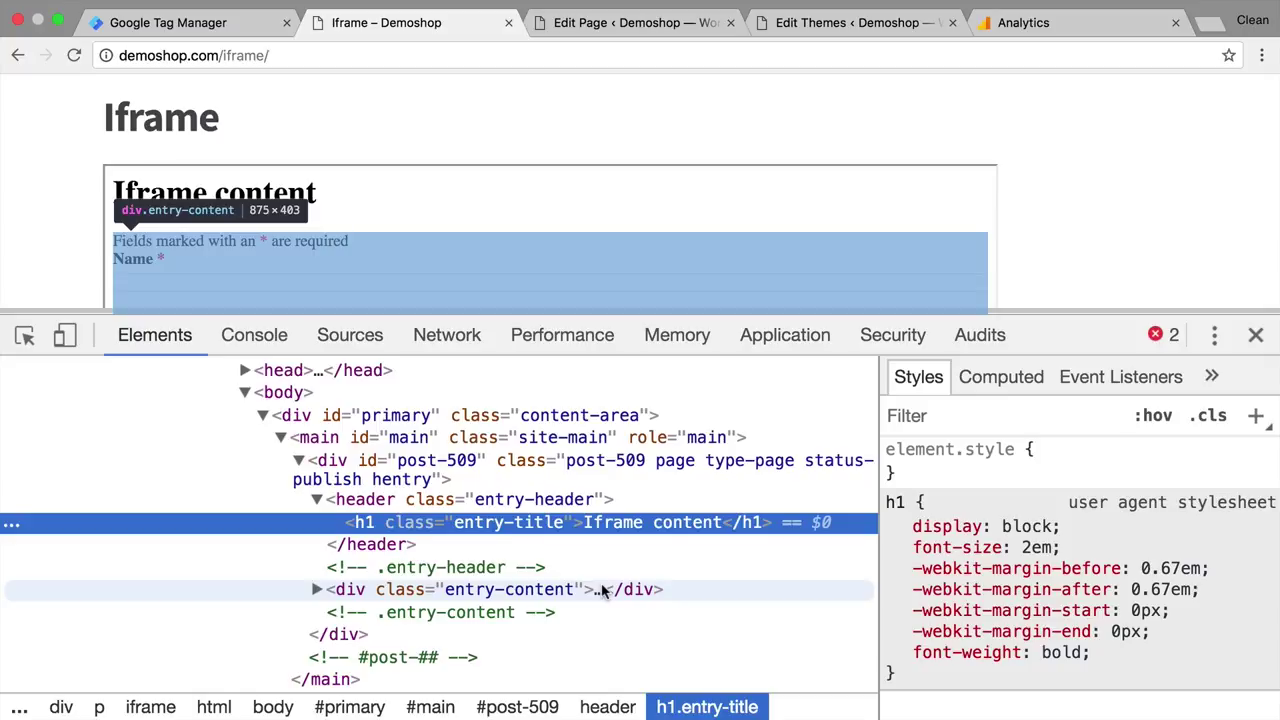
scroll(610, 590, "up", 3)
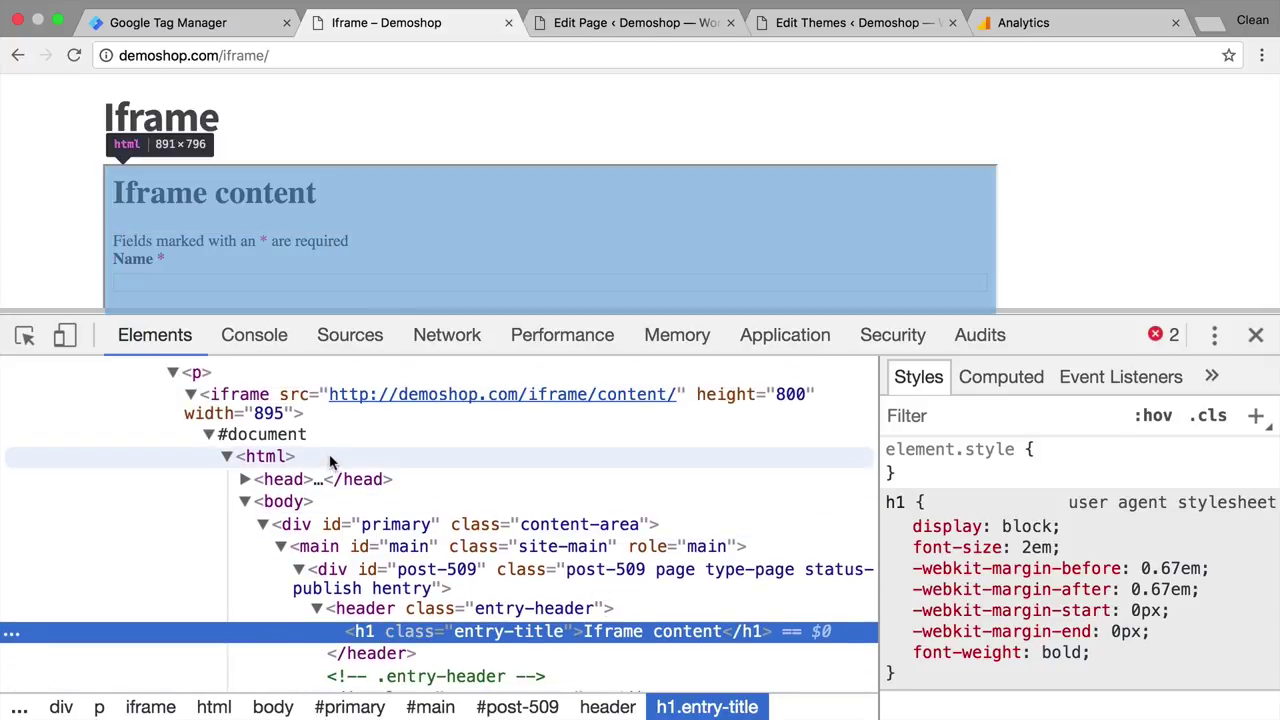
left_click(316, 401)
scroll(280, 420, "up", 3)
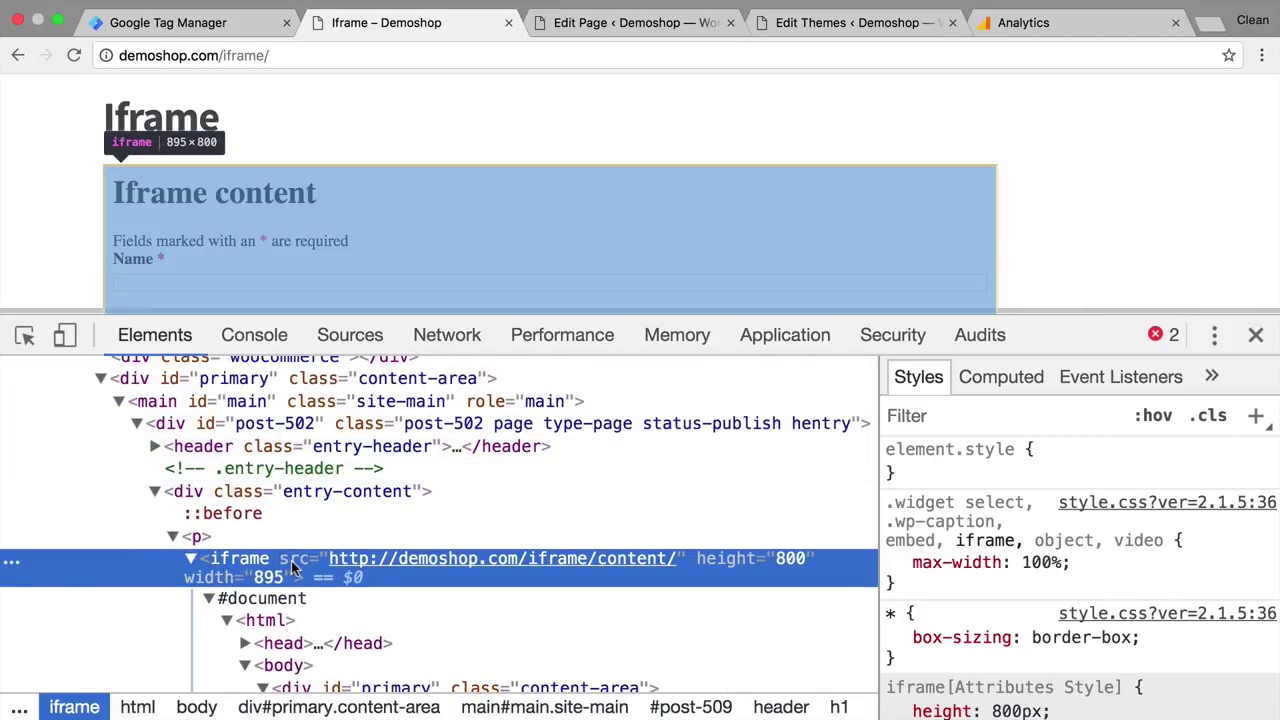
scroll(230, 600, "down", 5)
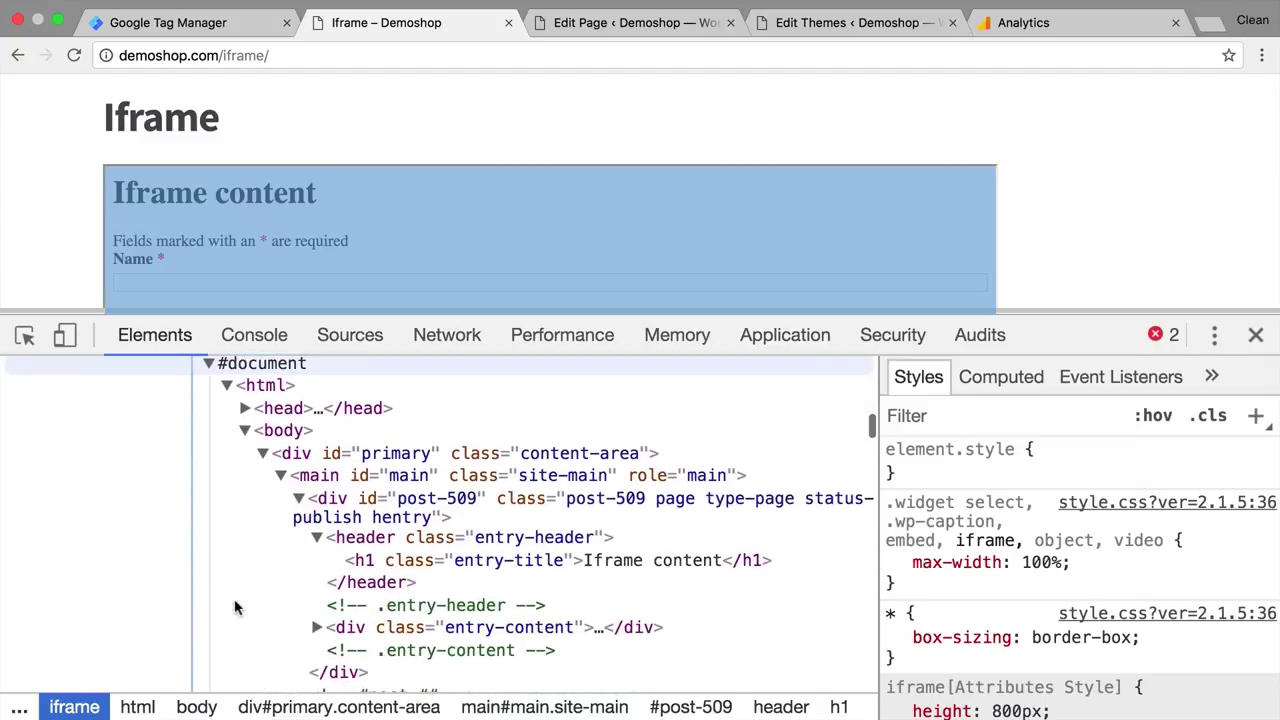
scroll(236, 608, "up", 3)
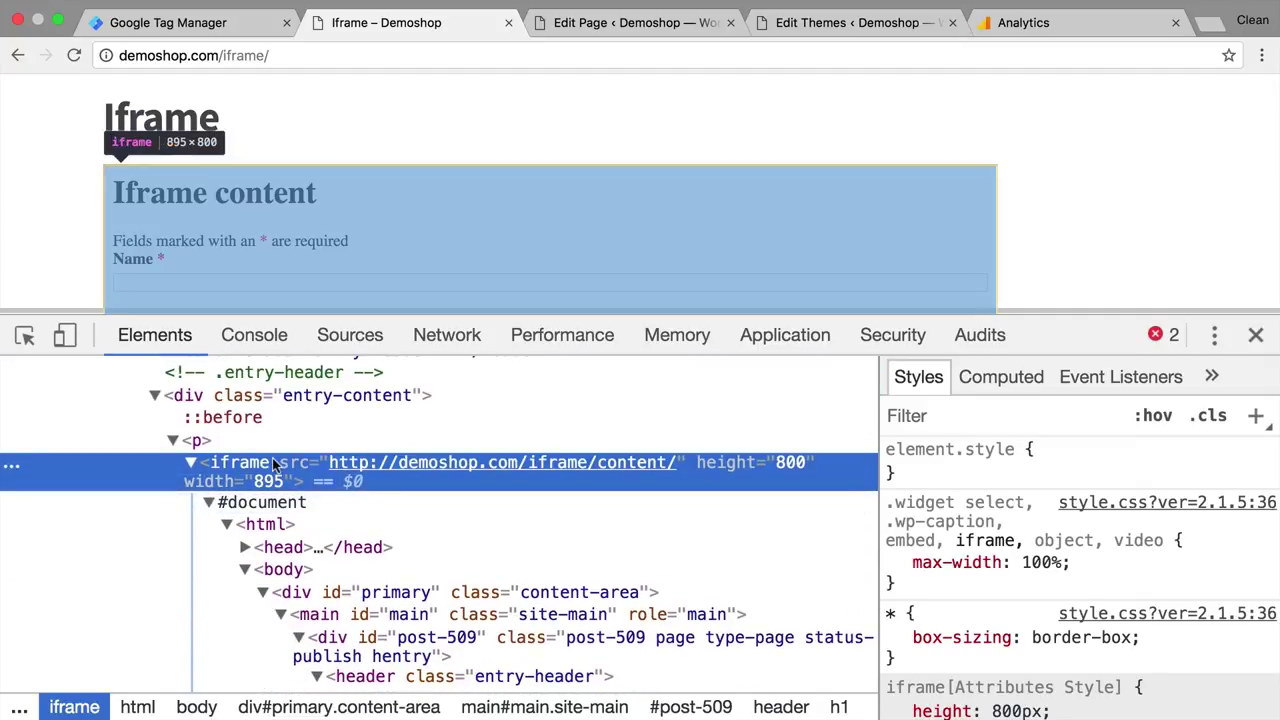
Close the element inspector, open the frame's source in its own tab and load demoshop.com/iframe/content/ there as a normal page.
left_click(1256, 335)
right_click(673, 231)
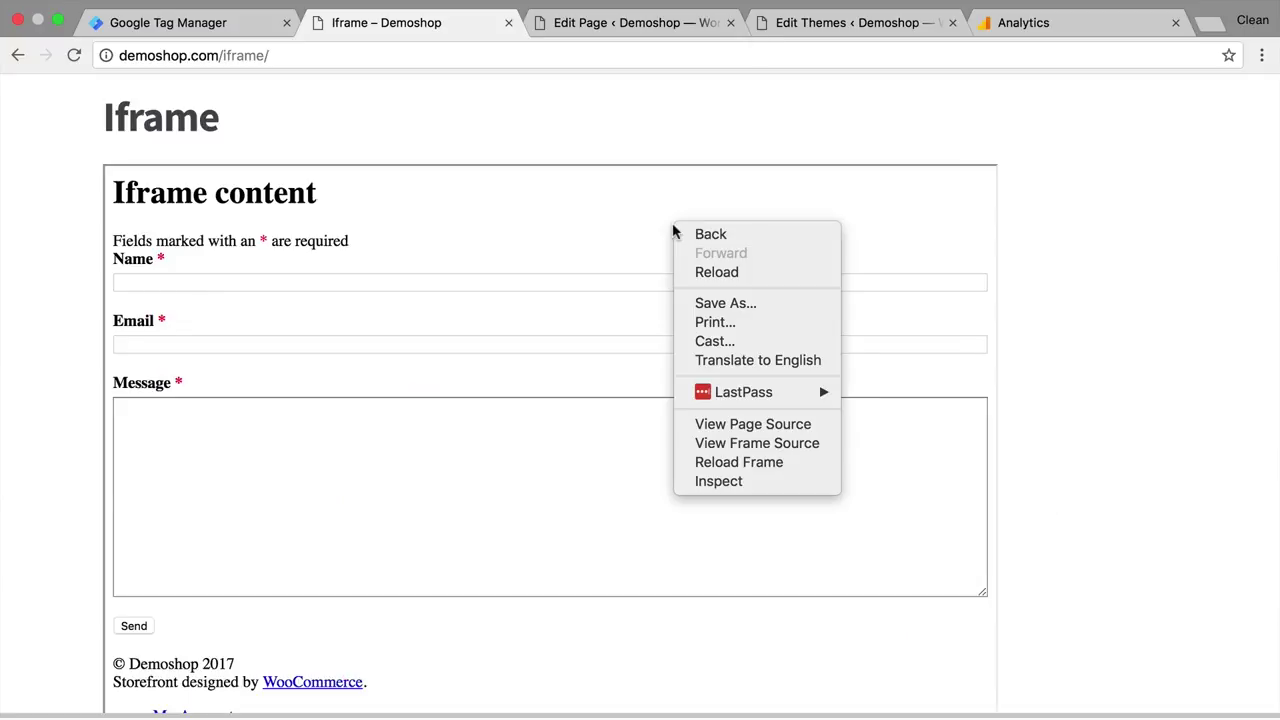
left_click(757, 445)
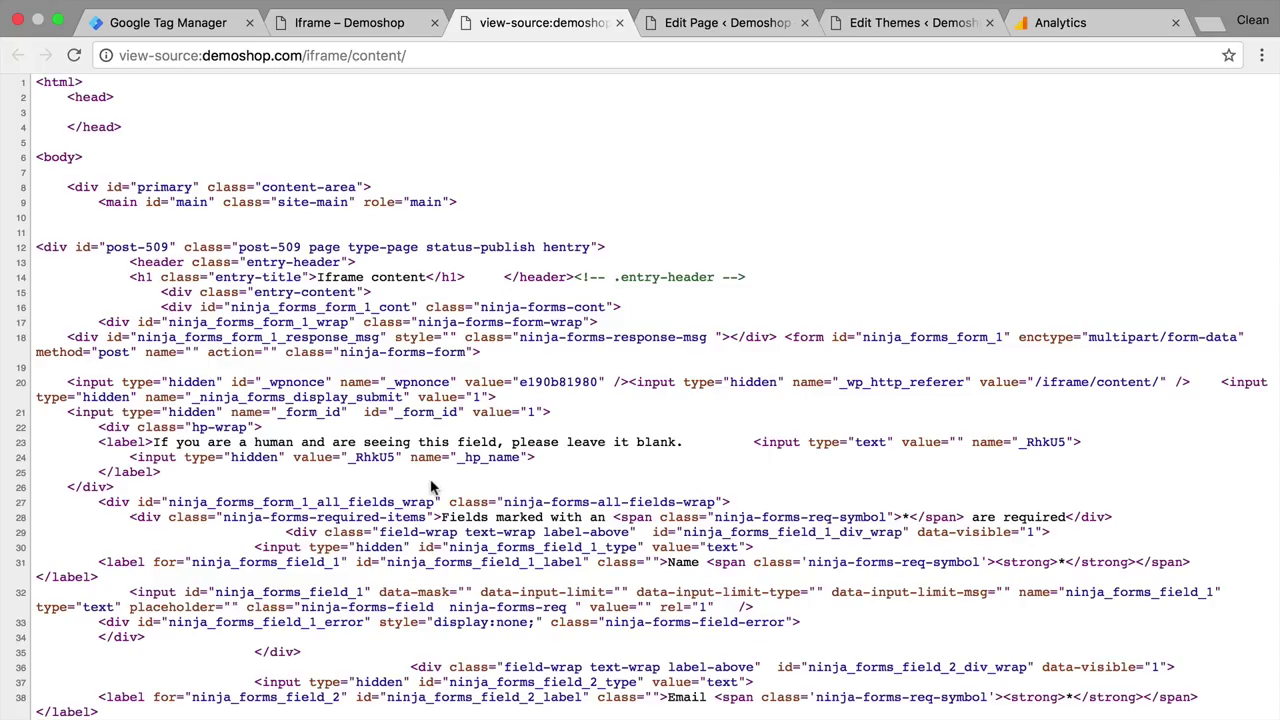
left_click_drag(204, 56, 78, 58)
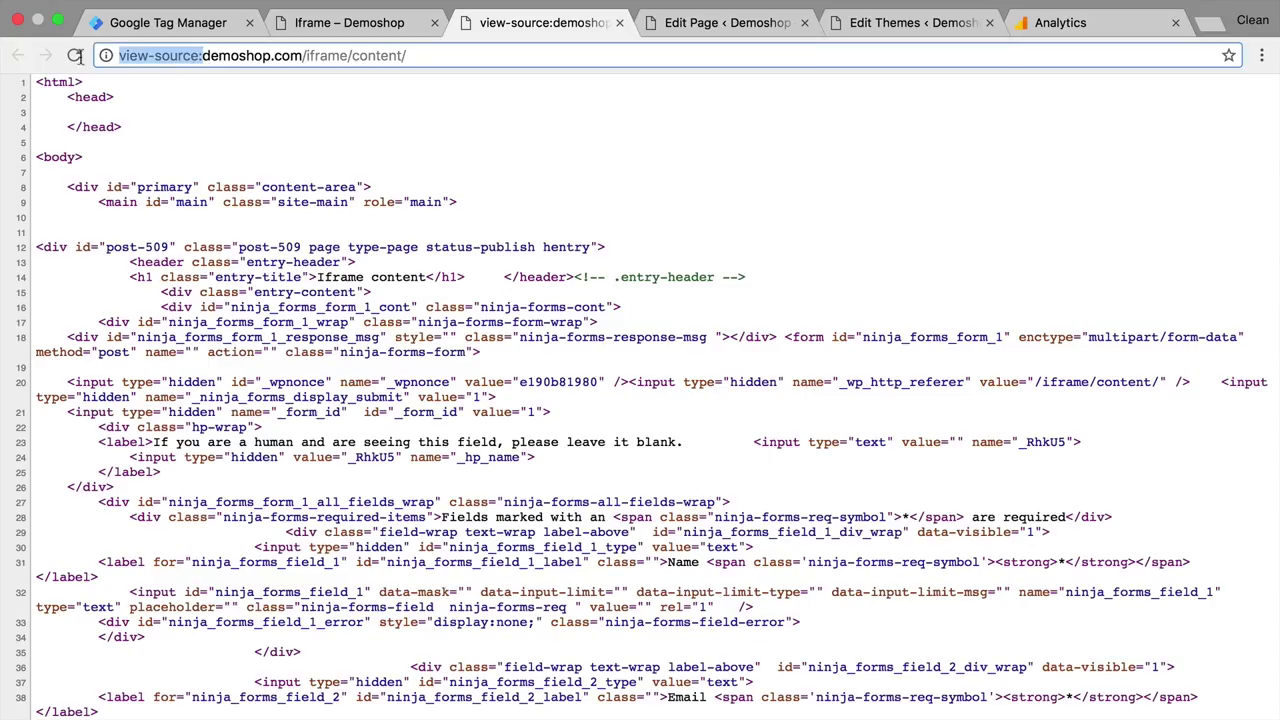
key("BackSpace")
key("Return")
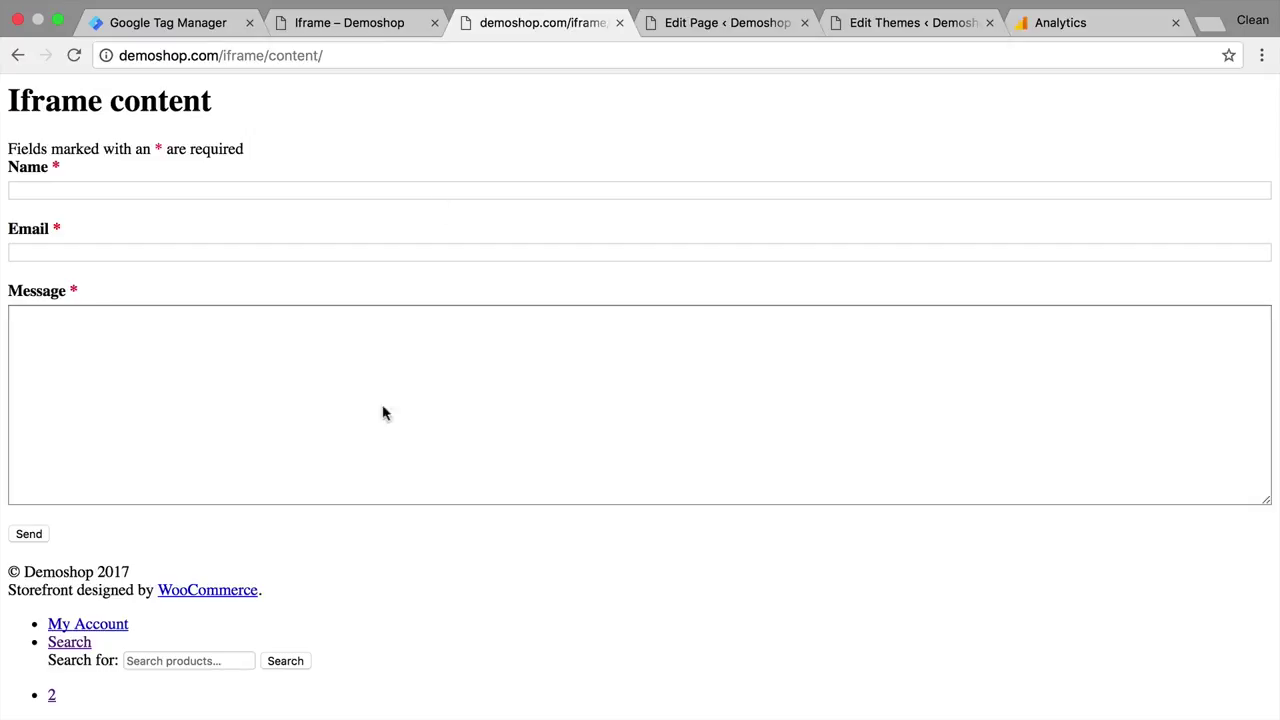
Compare the parent Iframe page with the standalone content page, and check the content page's form shortcode and template in the WordPress editor.
left_click(392, 21)
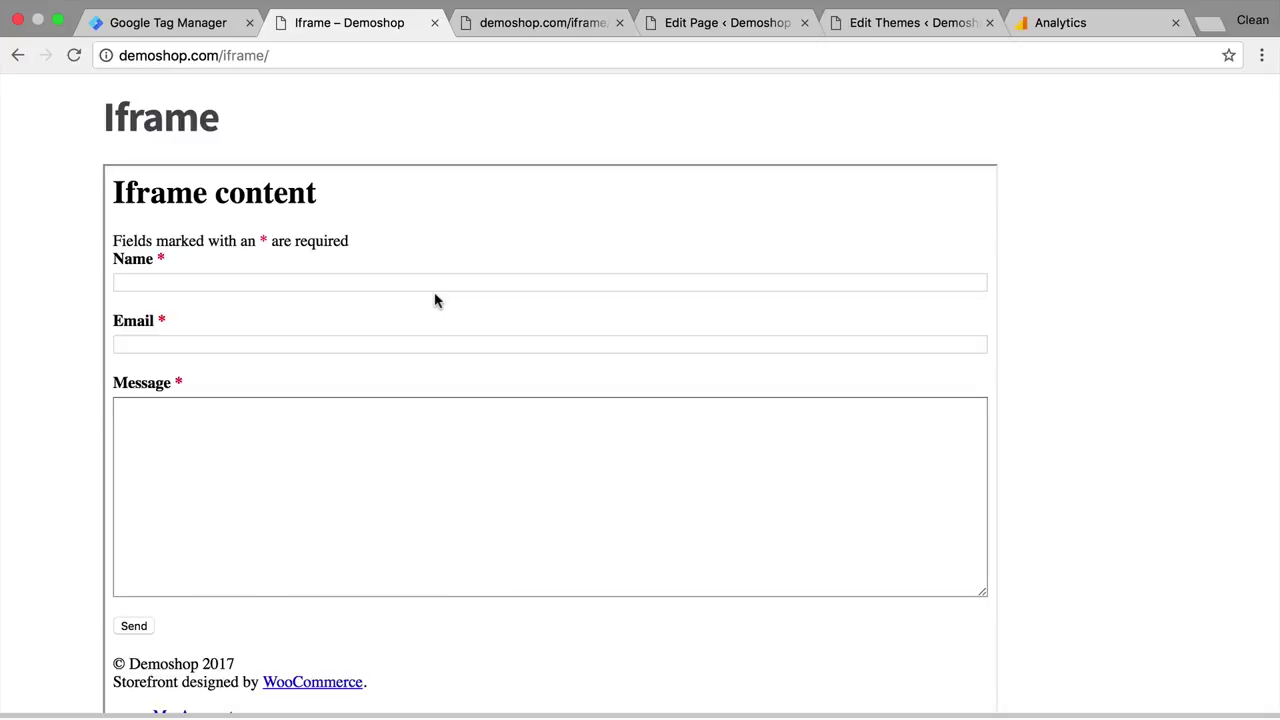
left_click(493, 26)
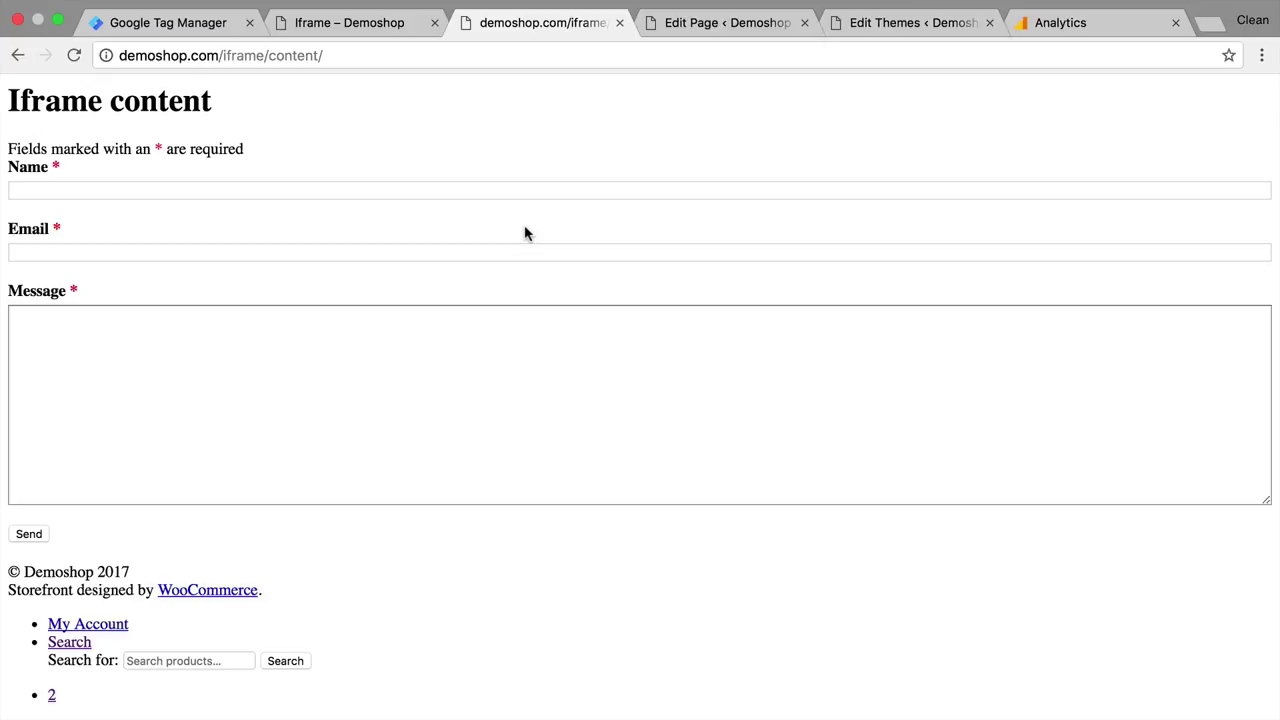
left_click(398, 28)
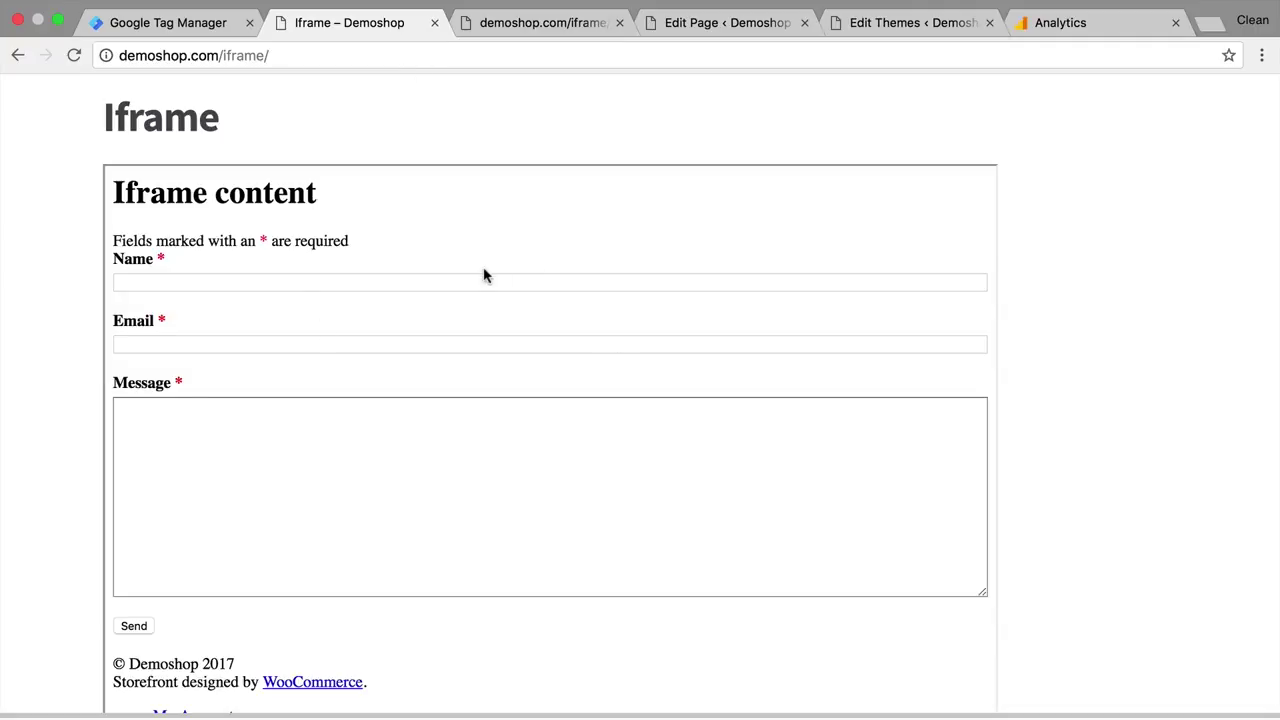
left_click(710, 22)
scroll(463, 453, "down", 4)
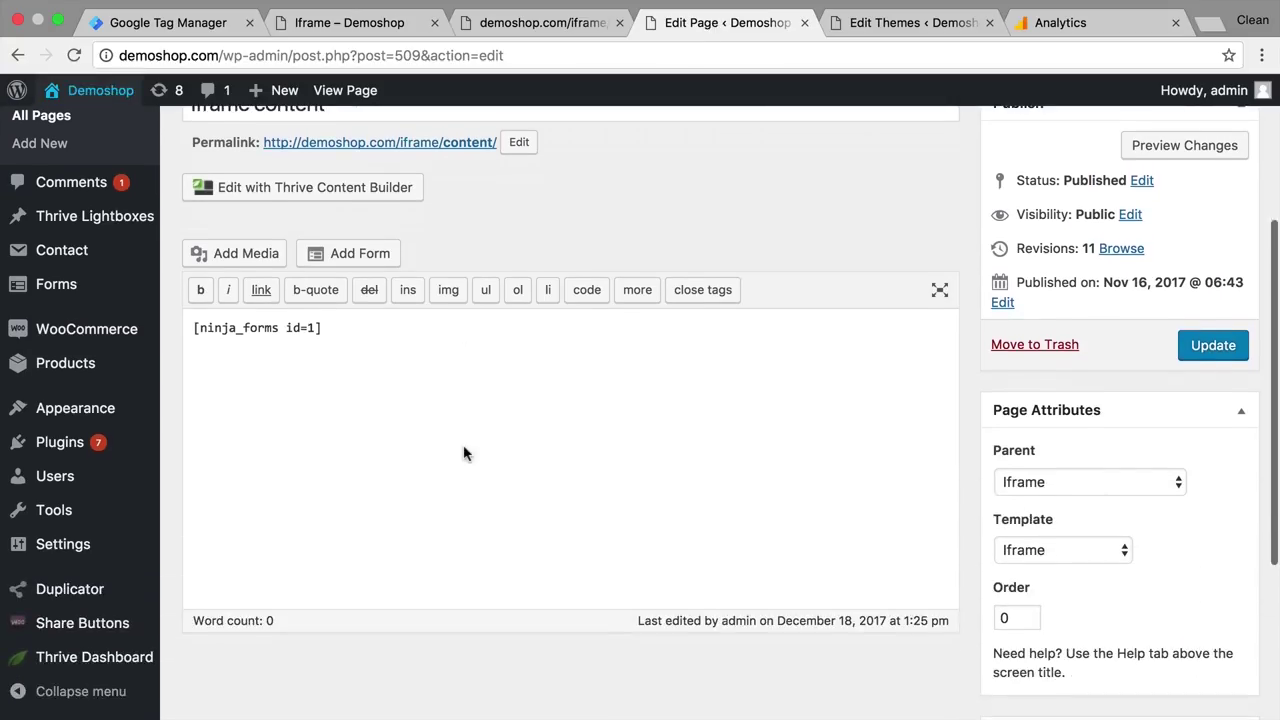
Return to the Iframe page, enlarge the debug pane, fill in the embedded form's name, email and message, and submit the form.
left_click(300, 24)
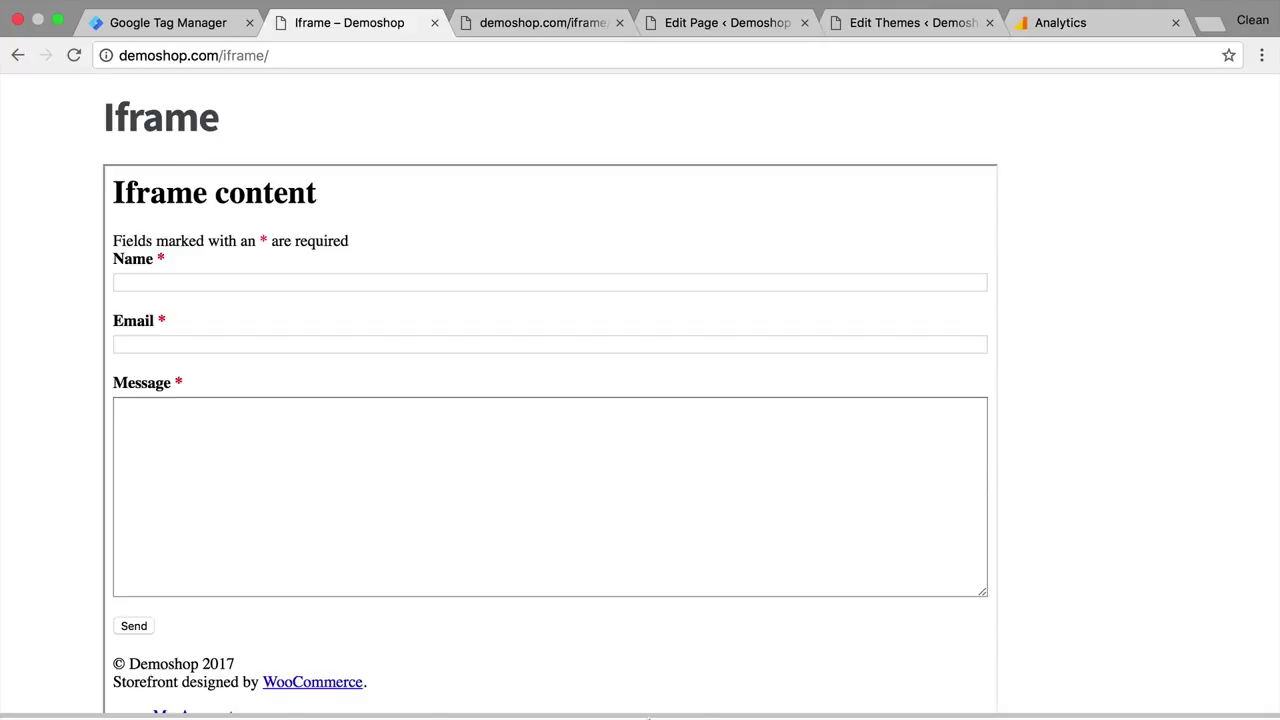
left_click_drag(1190, 714, 1172, 482)
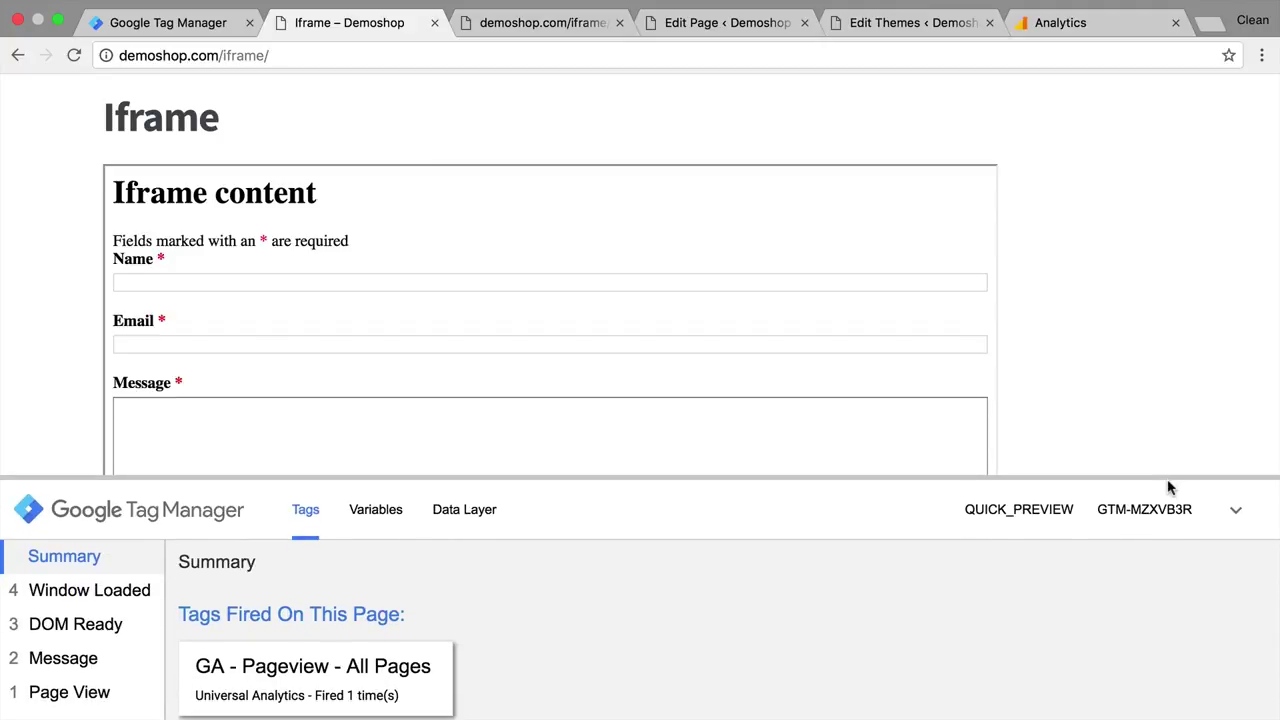
scroll(1118, 373, "down", 2)
scroll(914, 246, "up", 2)
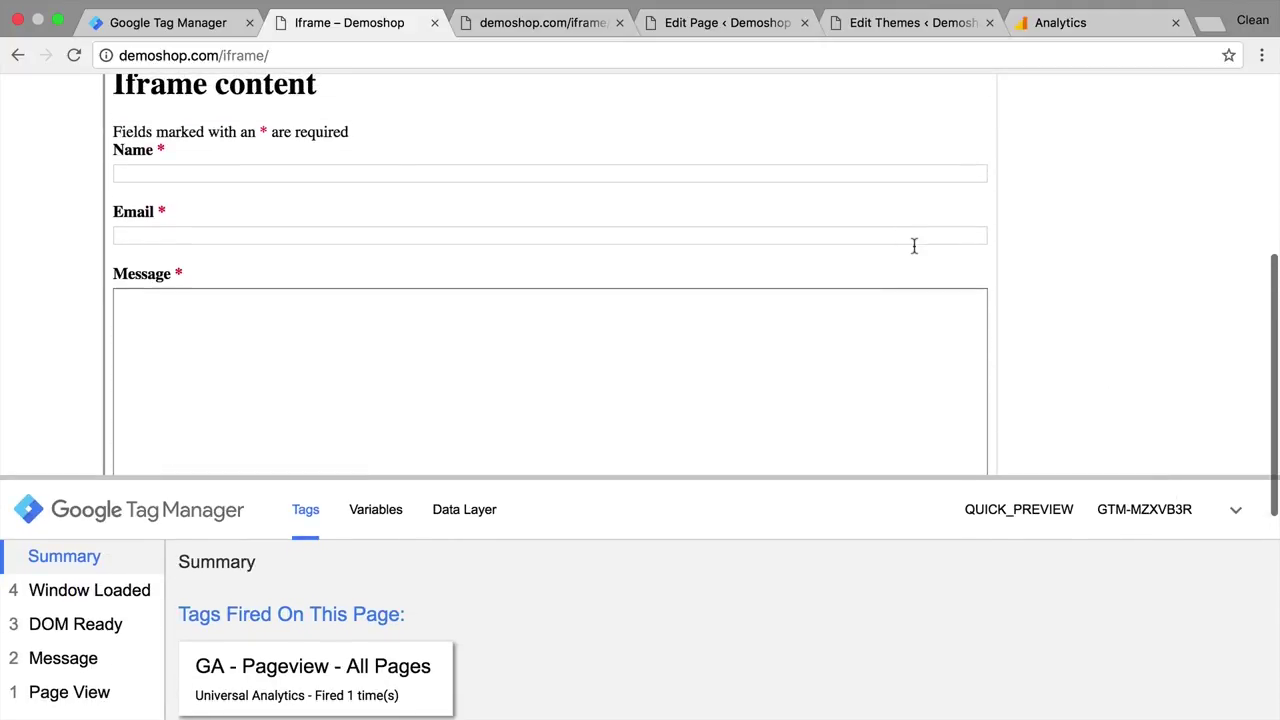
left_click(381, 170)
left_click(250, 198)
left_click(169, 297)
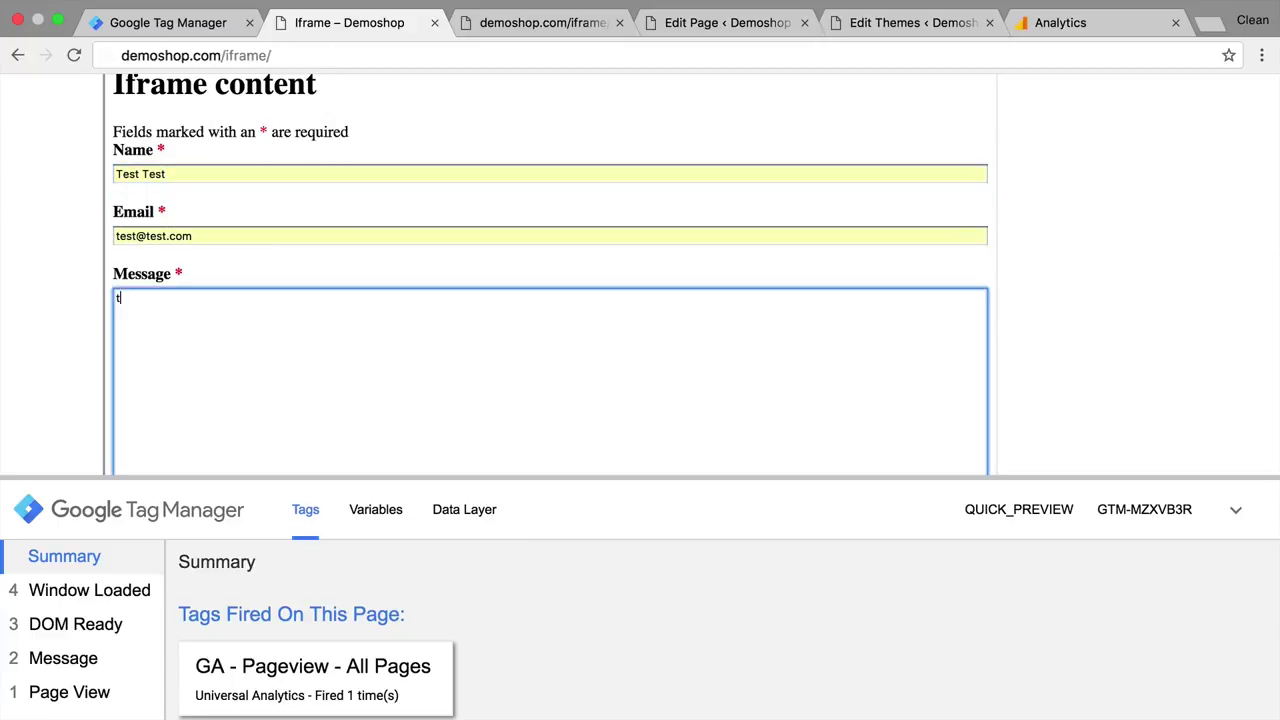
scroll(110, 330, "down", 5)
left_click(133, 188)
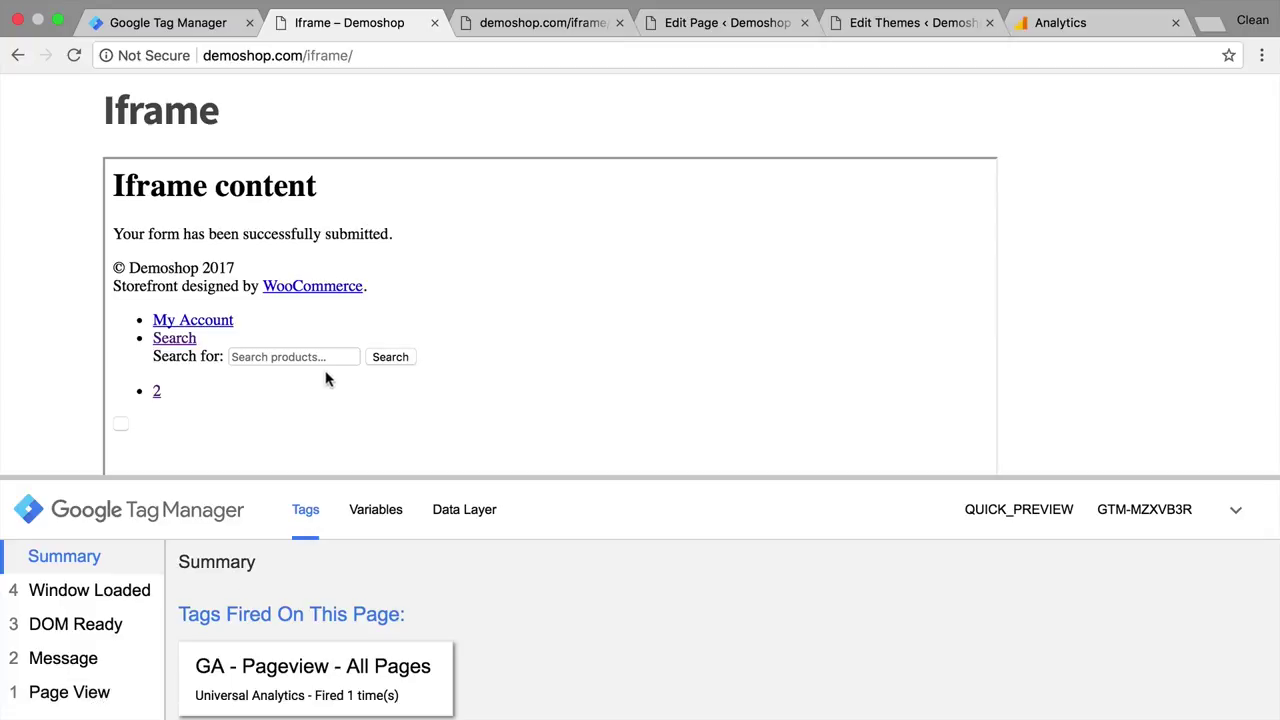
Review the parent page after the form submission and resize the debug pane to check its recorded events and fired tags.
scroll(34, 200, "up", 3)
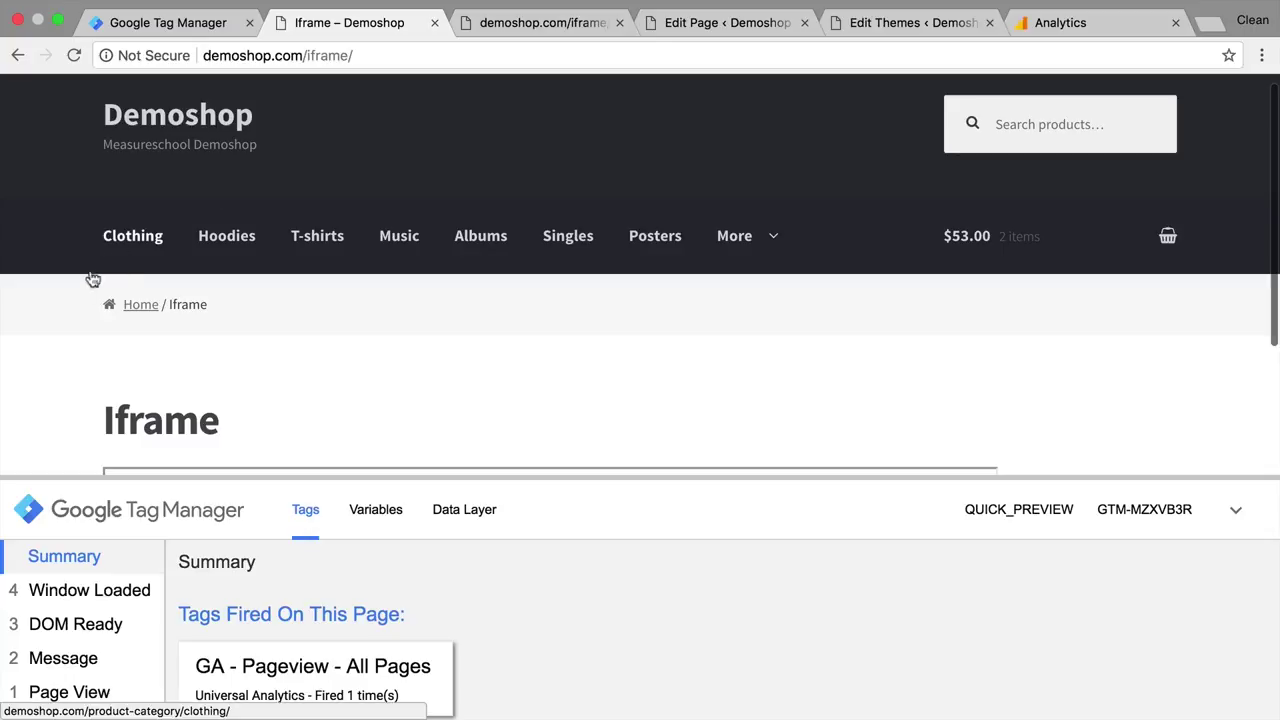
scroll(77, 283, "down", 5)
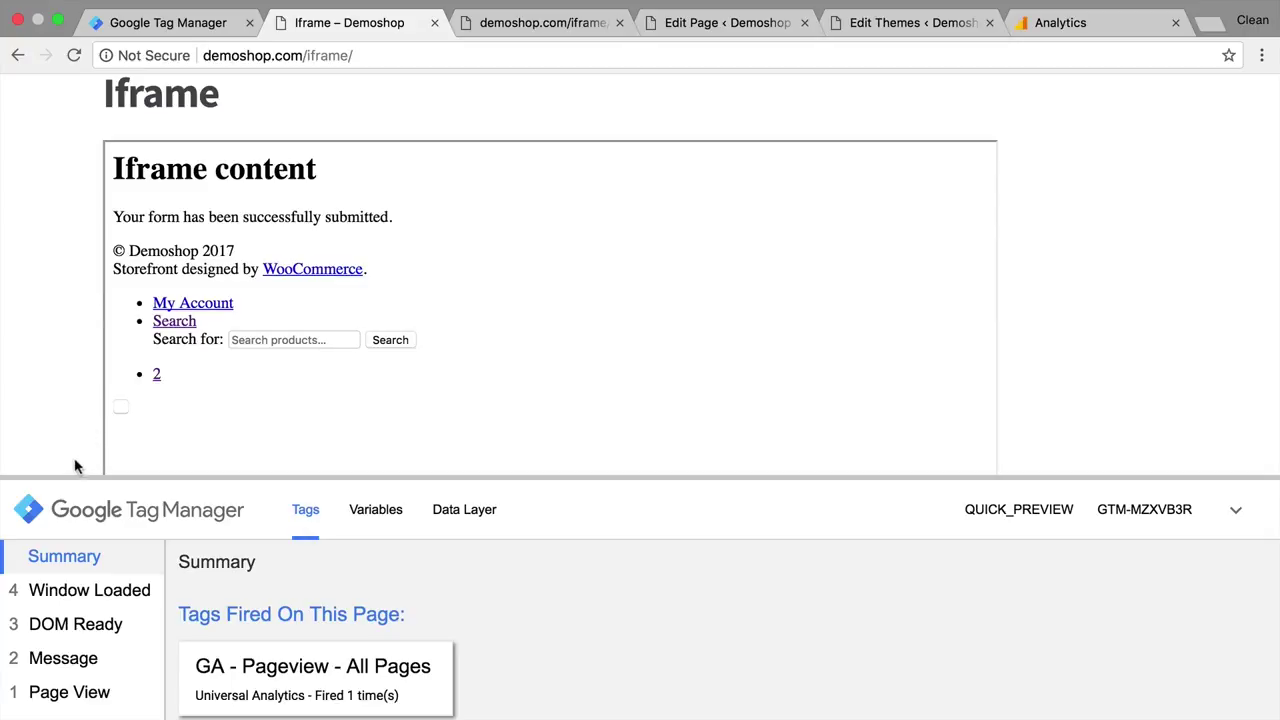
left_click_drag(66, 476, 86, 709)
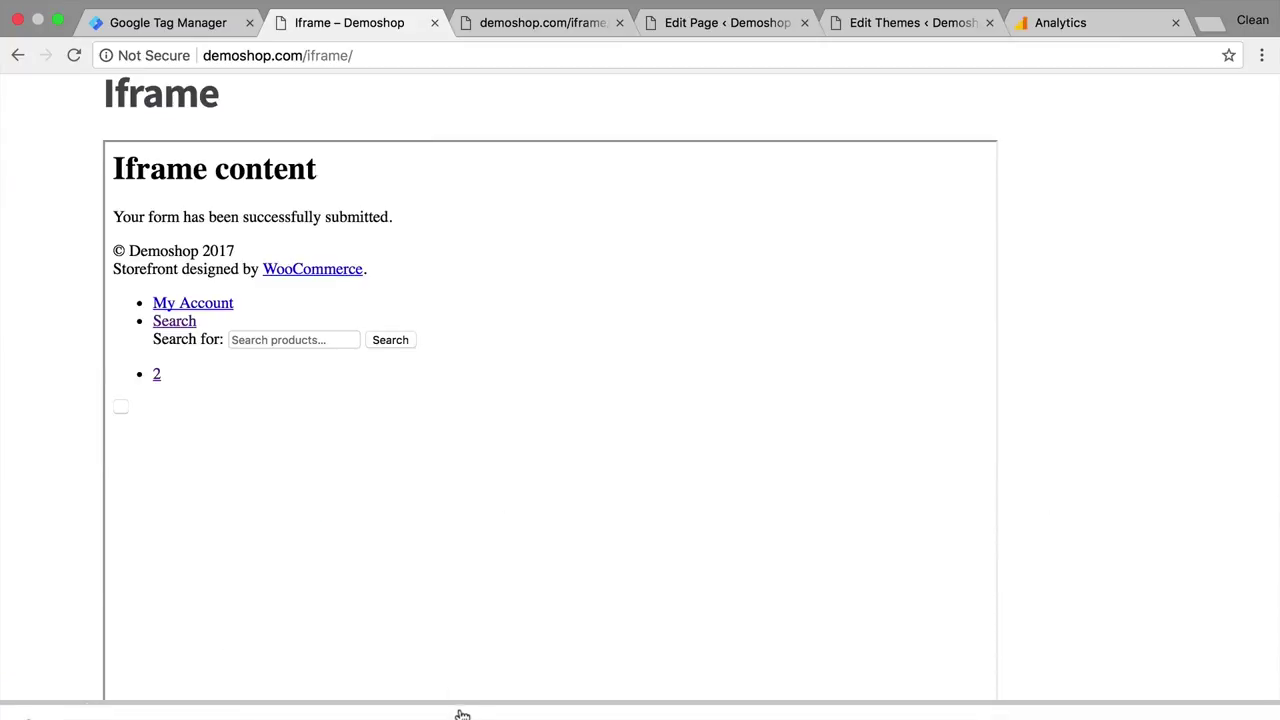
left_click_drag(457, 709, 453, 686)
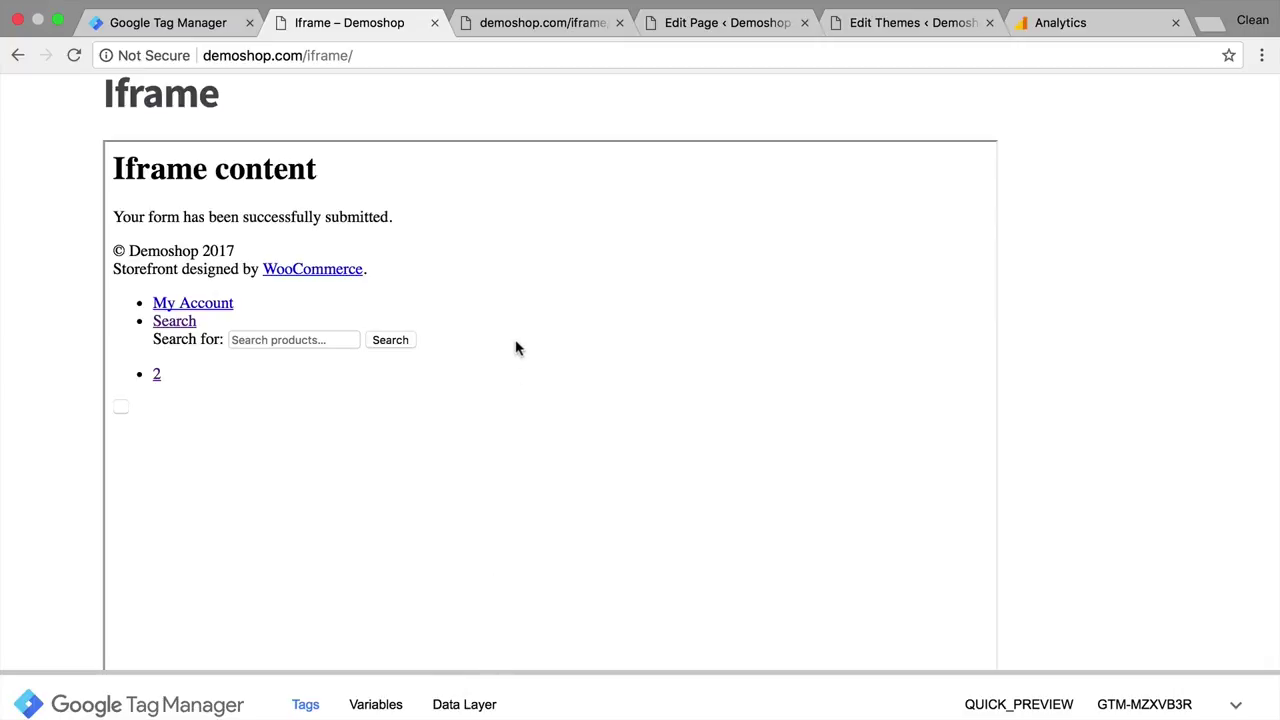
left_click_drag(1050, 672, 1050, 410)
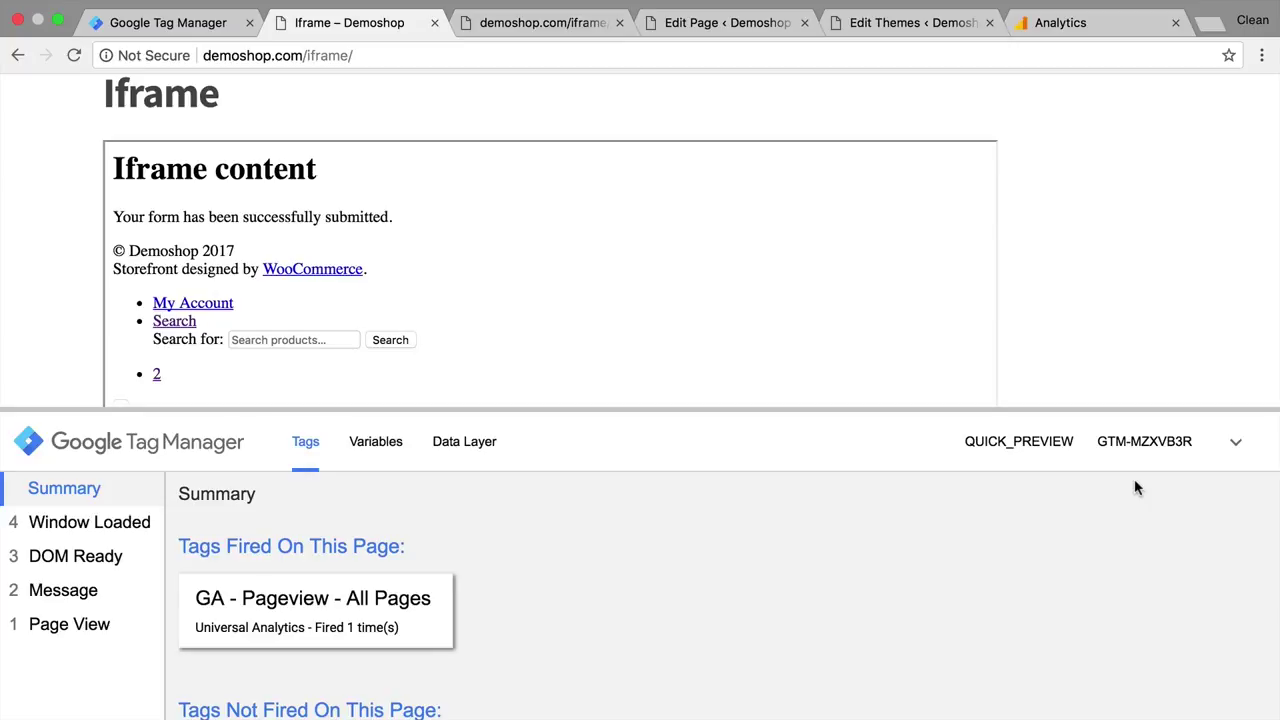
In Google Tag Manager, leave the Parent Frame container and open the iframe container of the iFrame Tracking account.
left_click(190, 22)
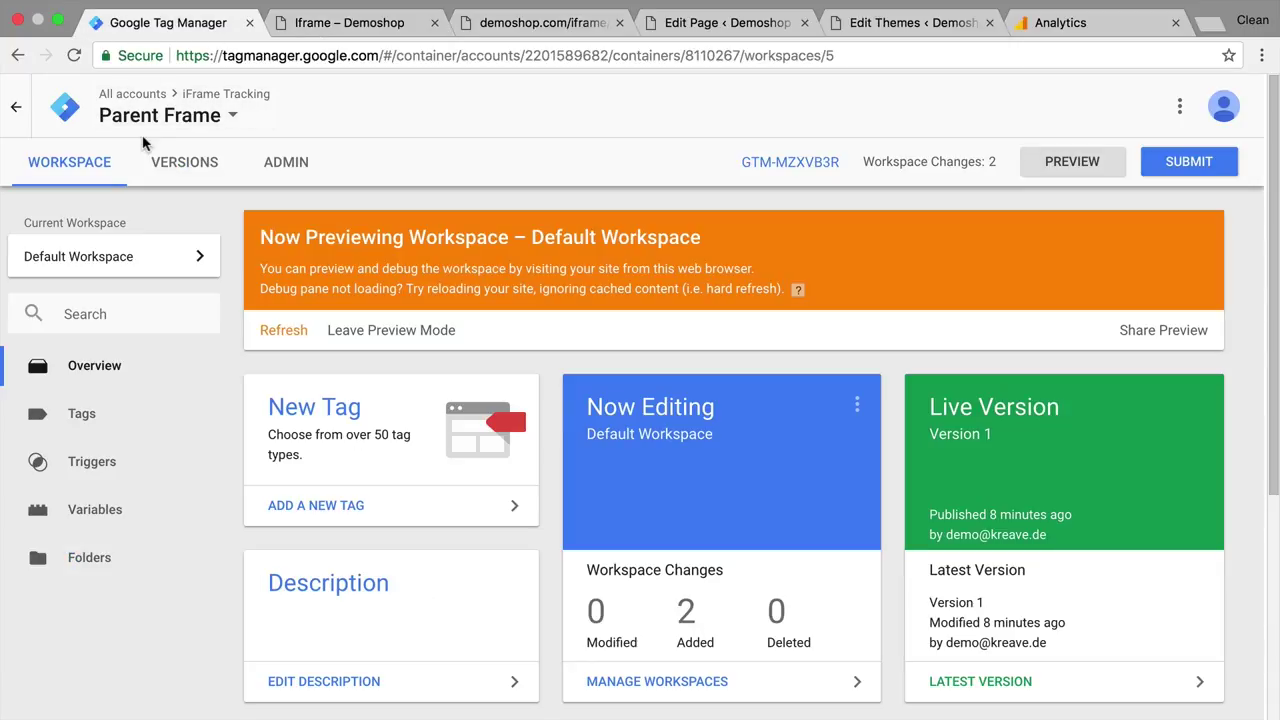
left_click(17, 108)
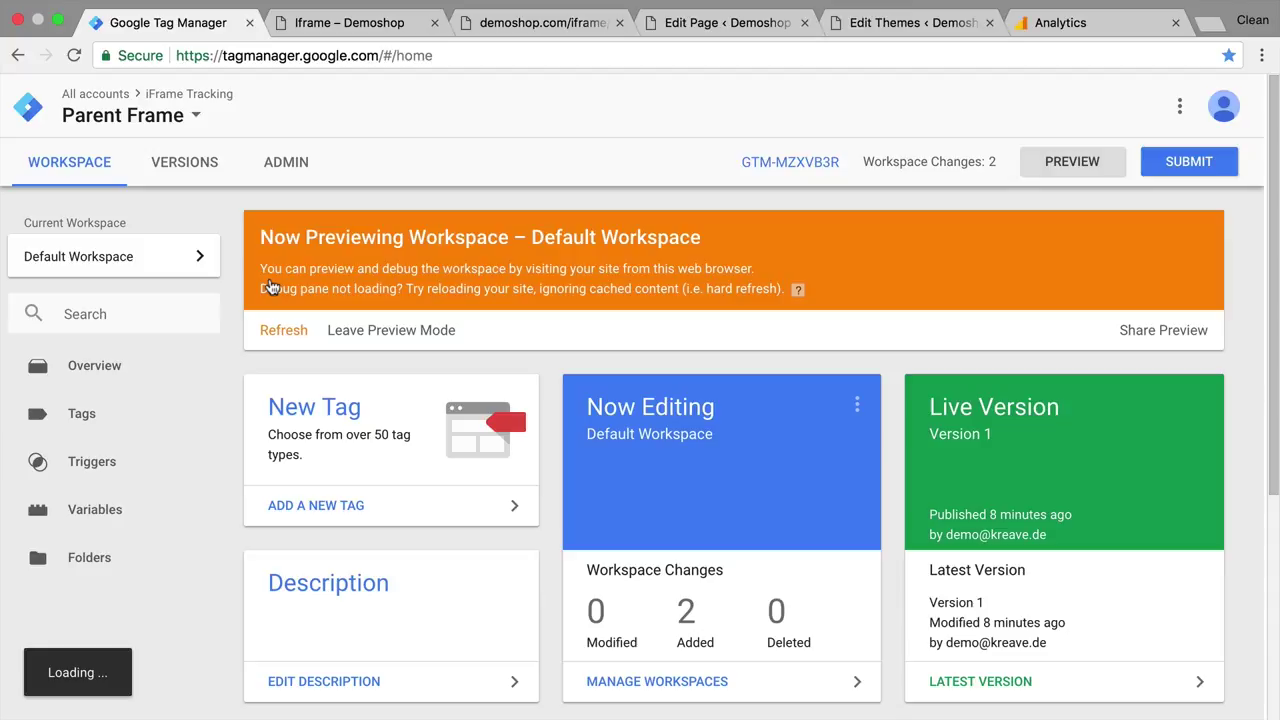
scroll(268, 290, "down", 15)
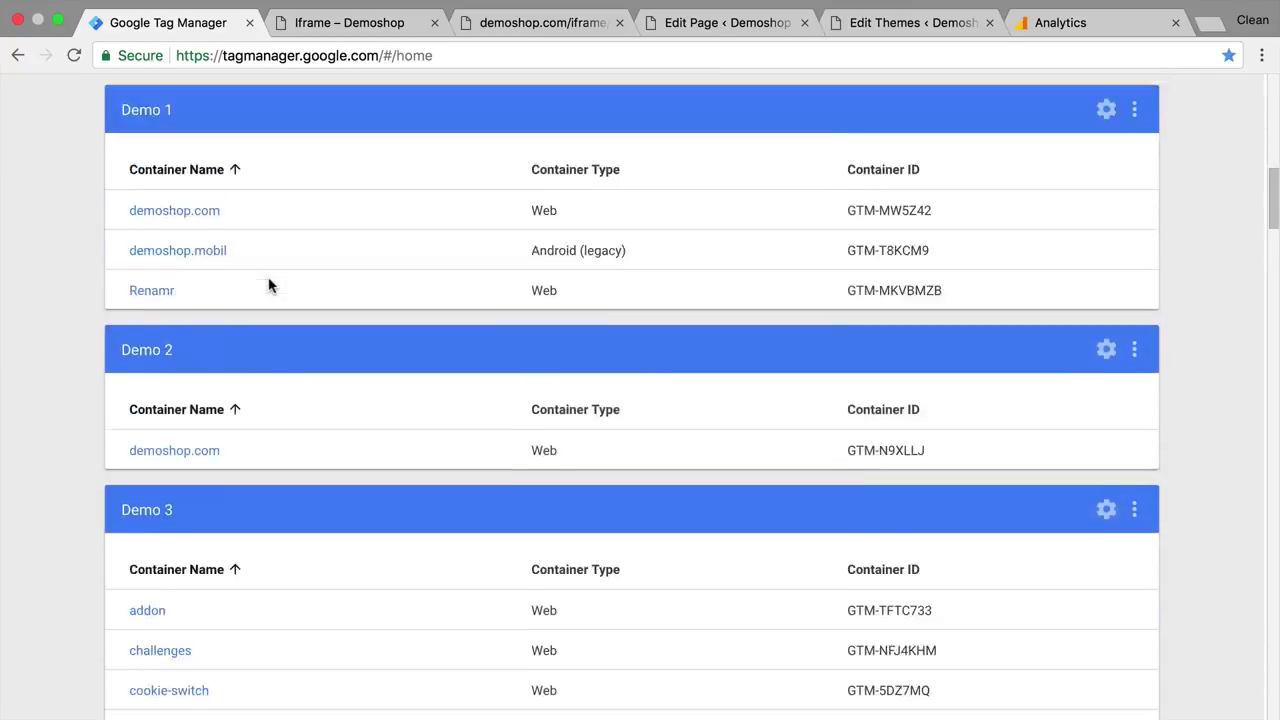
left_click(152, 366)
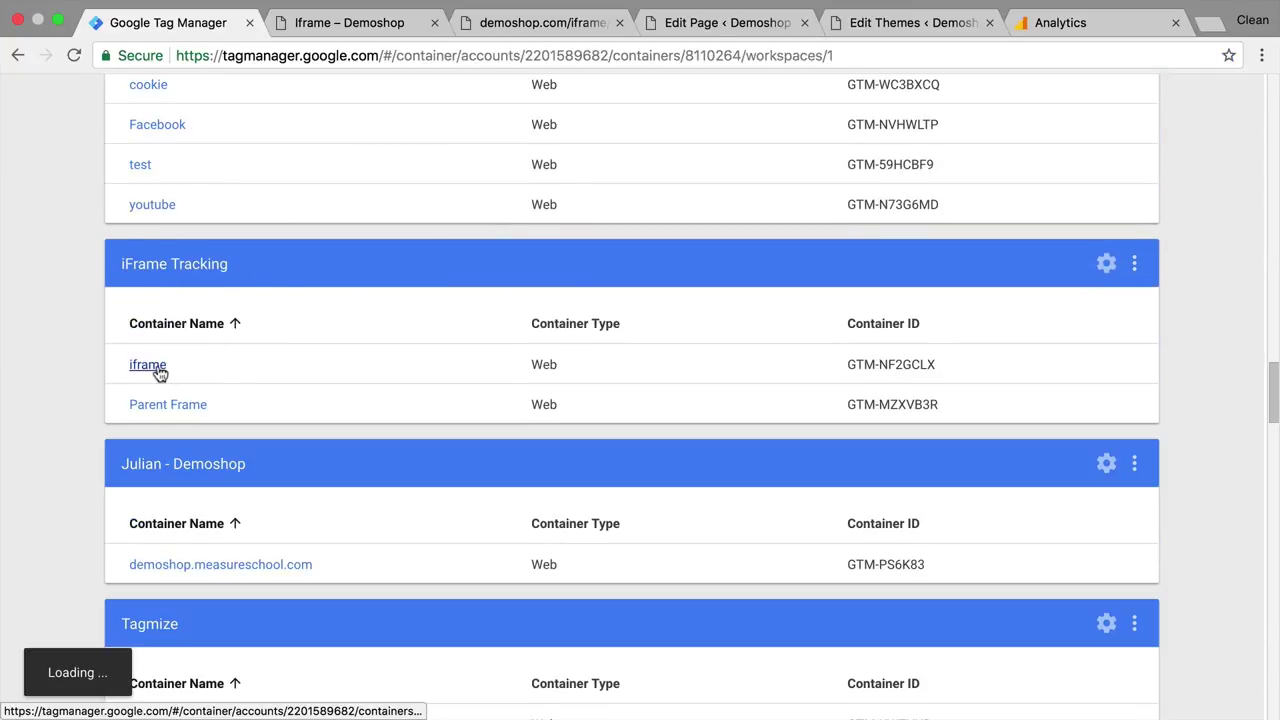
scroll(440, 217, "up", 5)
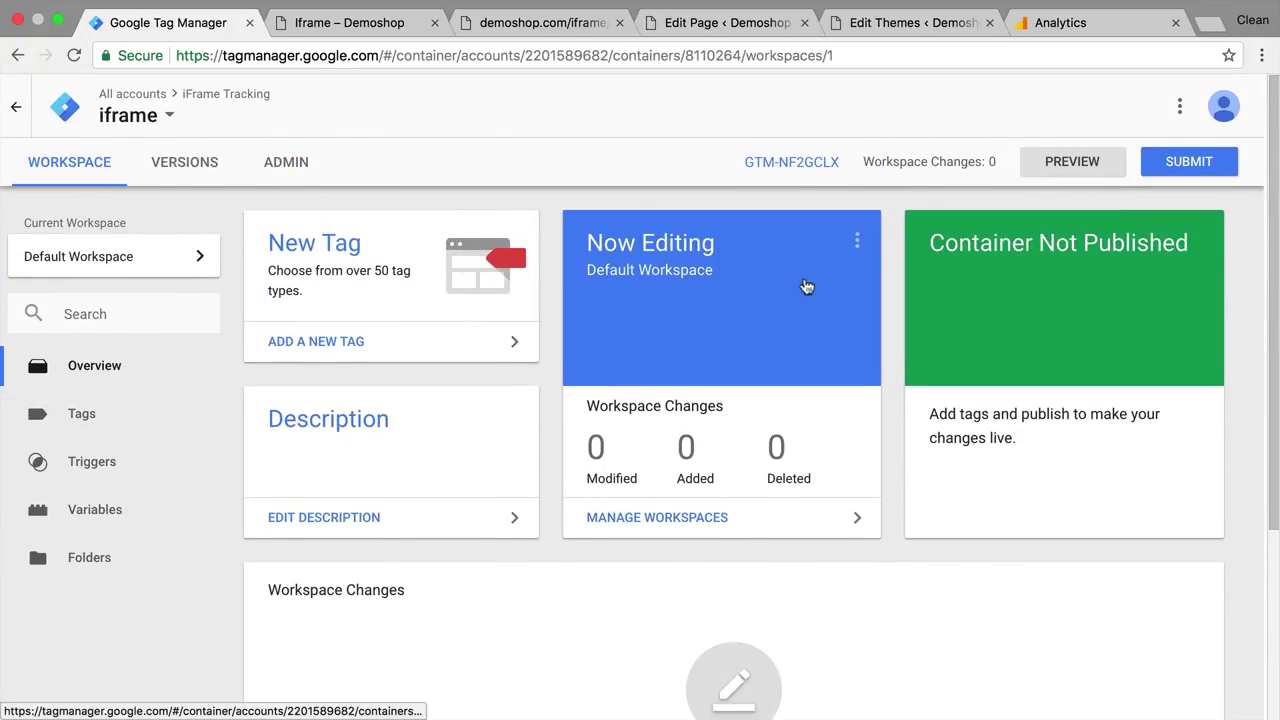
Copy the iframe container's head installation snippet and switch back to the Iframe page.
left_click(788, 165)
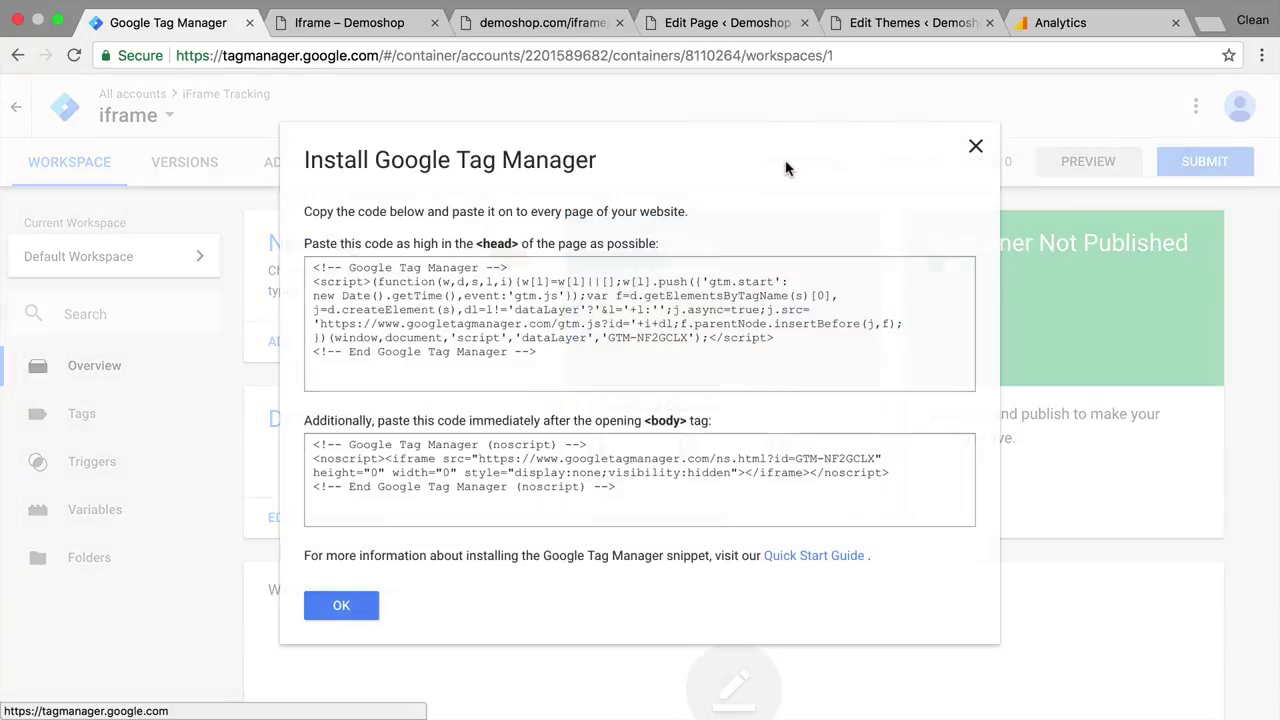
left_click_drag(683, 367, 280, 258)
key("ctrl+c")
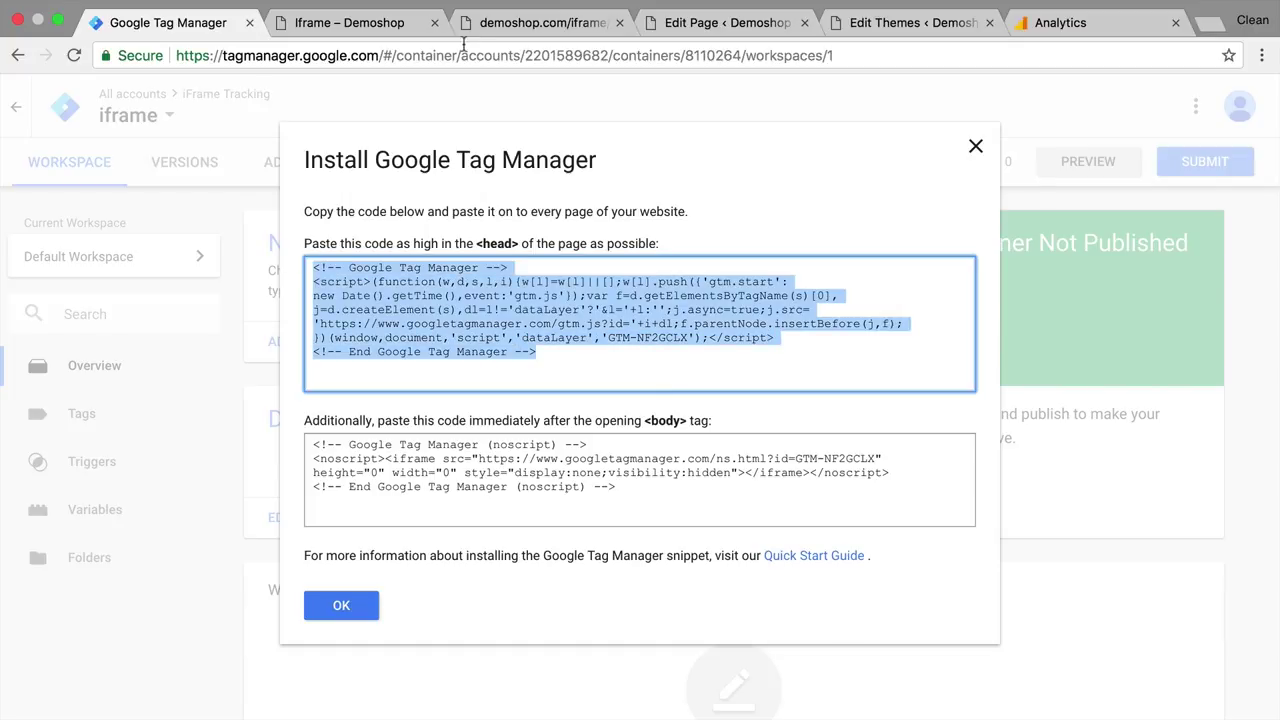
left_click(388, 30)
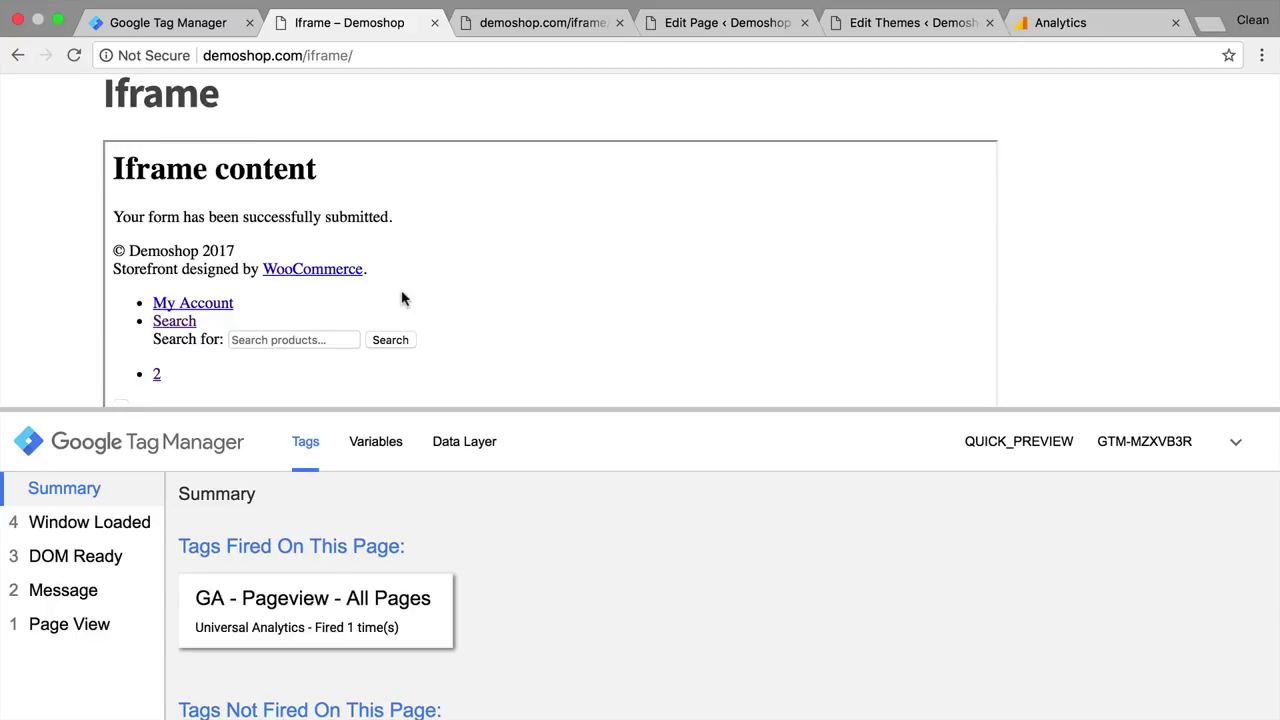
In the WordPress theme editor, open the Iframe Page Template (template-iframe.php) and paste the copied Tag Manager head snippet inside its head section.
left_click(924, 36)
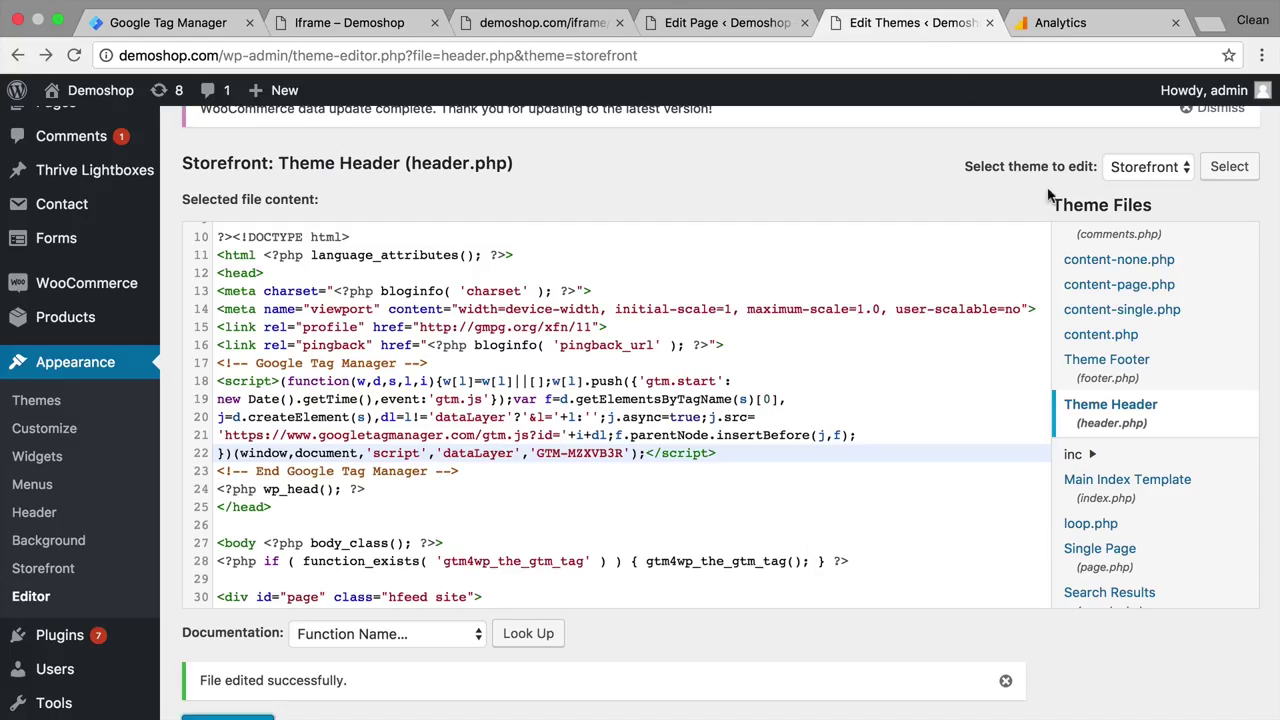
scroll(1140, 455, "down", 5)
scroll(1140, 455, "down", 2)
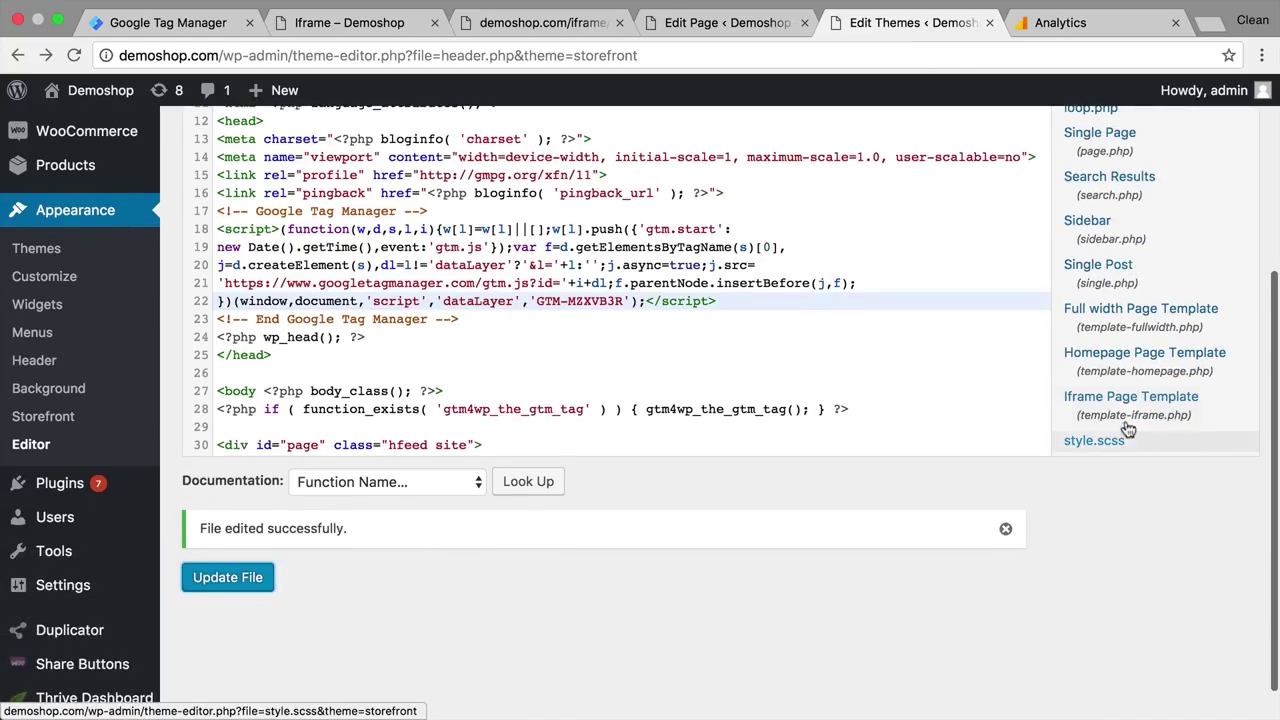
left_click(1131, 403)
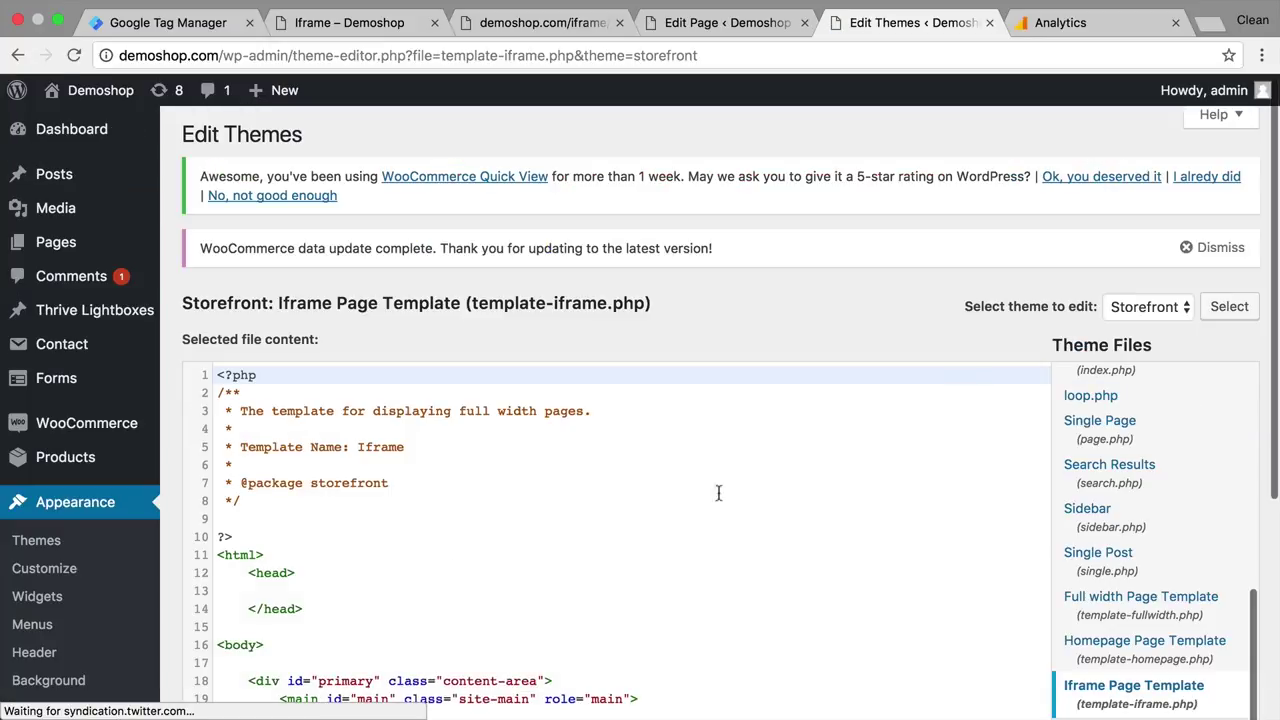
left_click(316, 590)
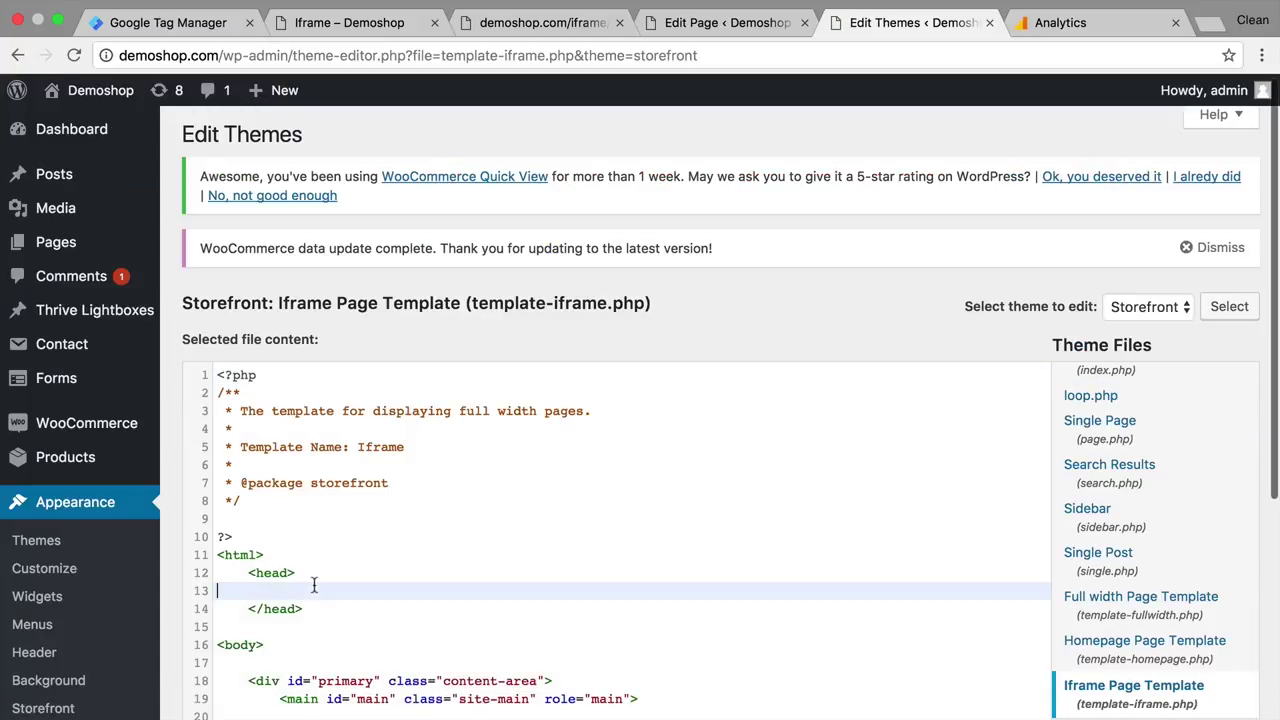
key("ctrl+v")
Copy the iframe container's noscript snippet from Google Tag Manager, paste it after the template's opening body tag, and update the file.
scroll(183, 590, "down", 5)
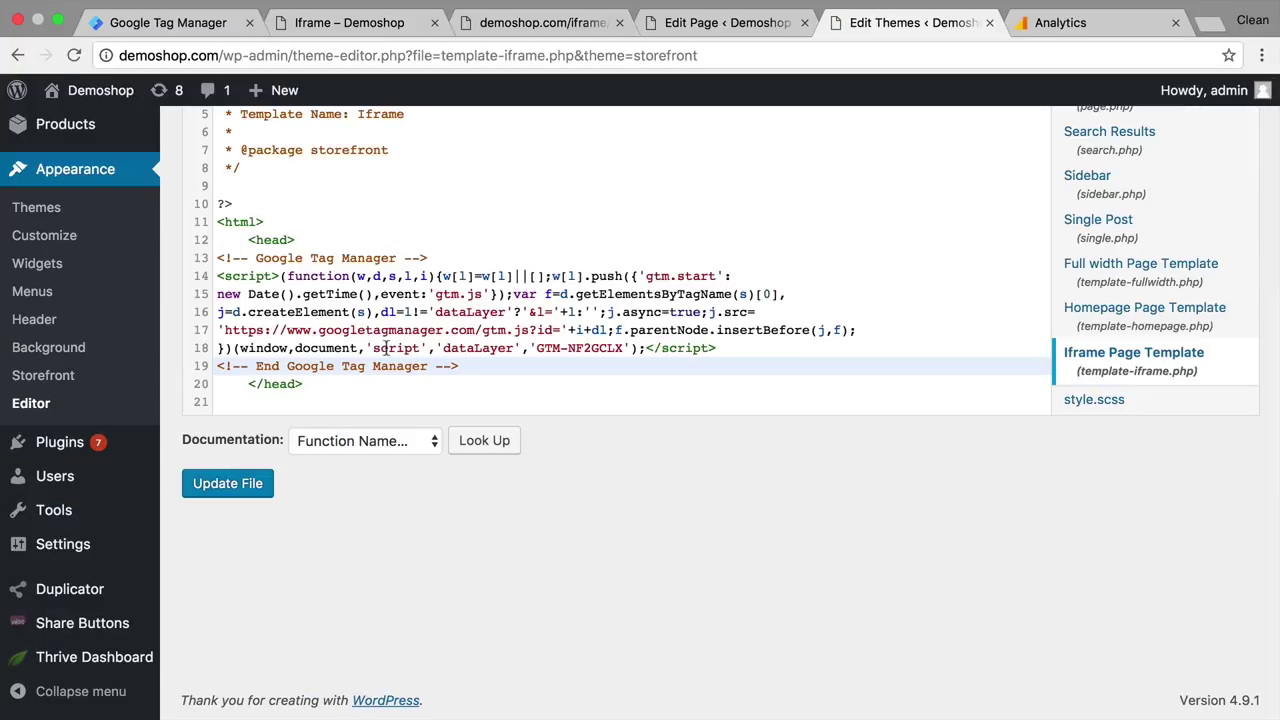
scroll(430, 304, "down", 3)
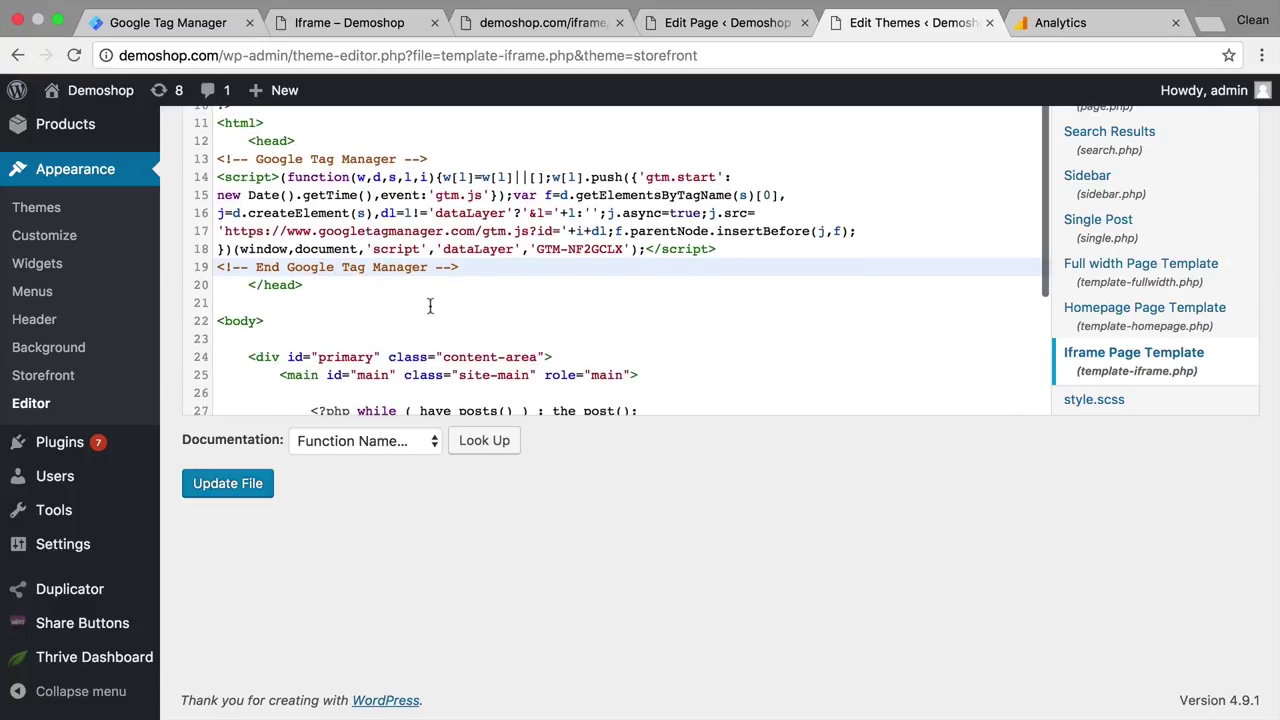
left_click(228, 25)
left_click(516, 488)
key("ctrl+c")
left_click(910, 22)
left_click(355, 339)
key("ctrl+v")
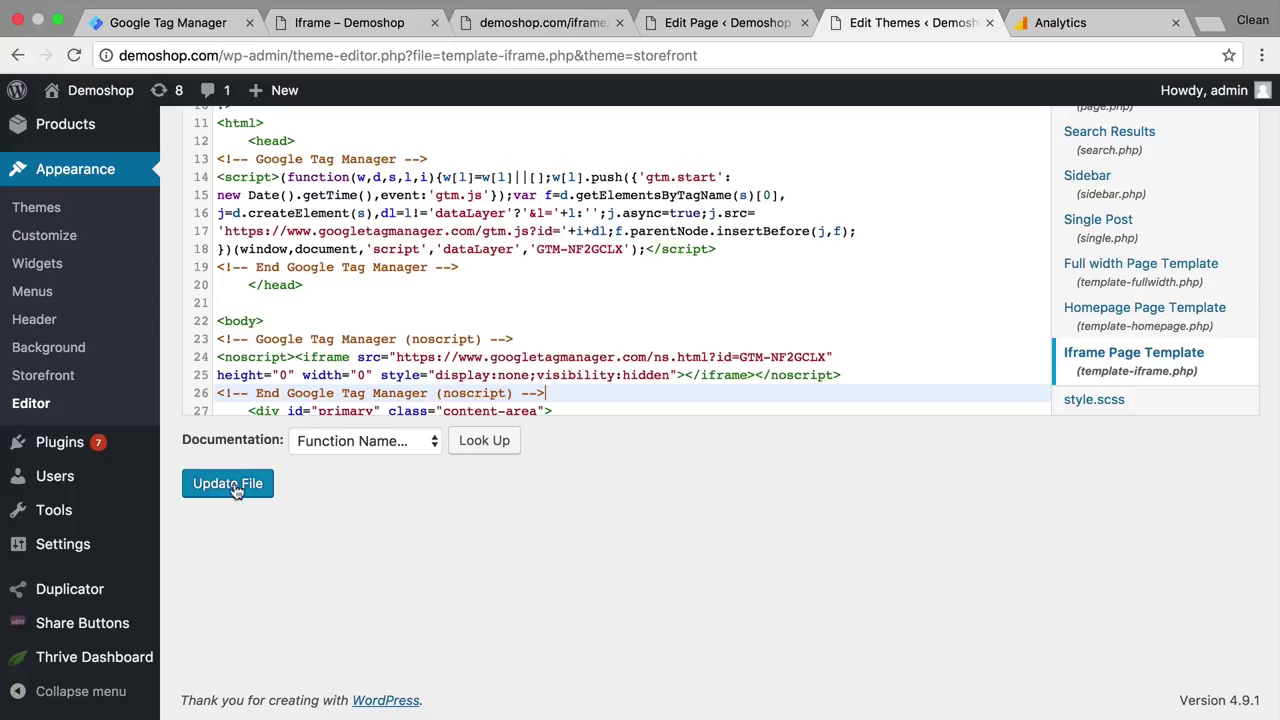
left_click(228, 483)
In Google Tag Manager, close the installation instructions, start preview mode for the iframe container, and reload the Iframe page.
left_click(391, 26)
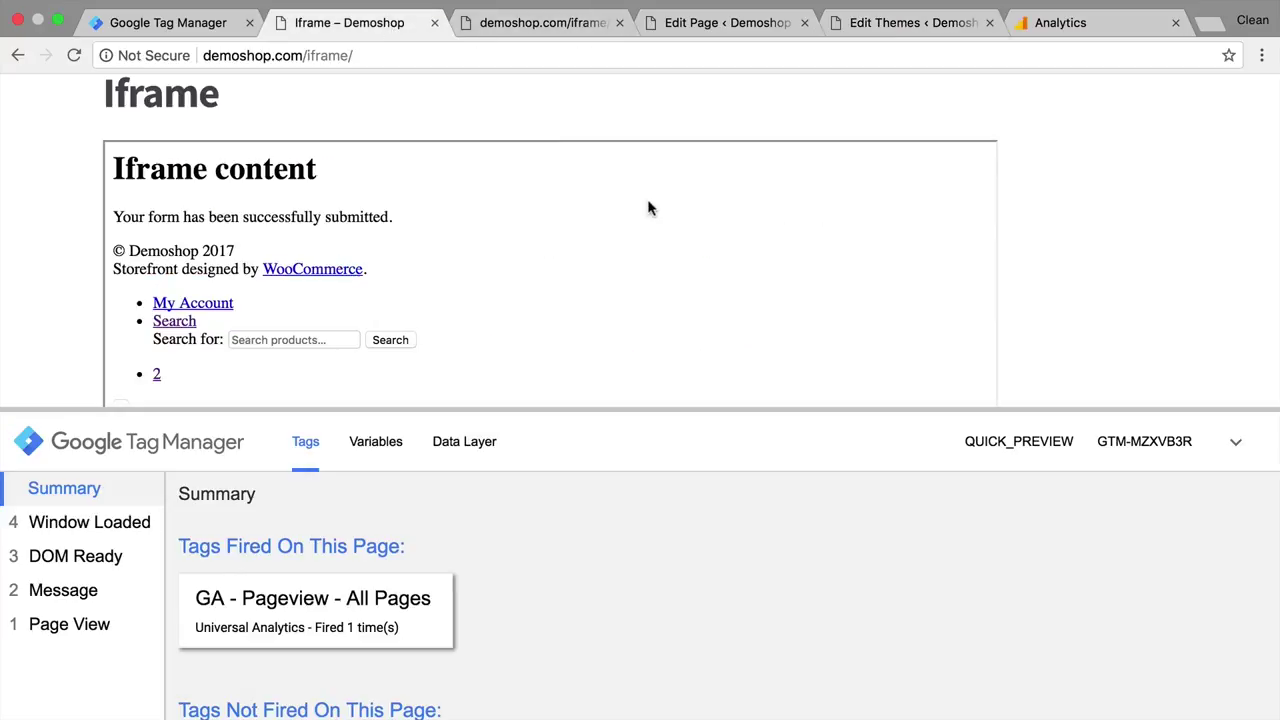
left_click(190, 24)
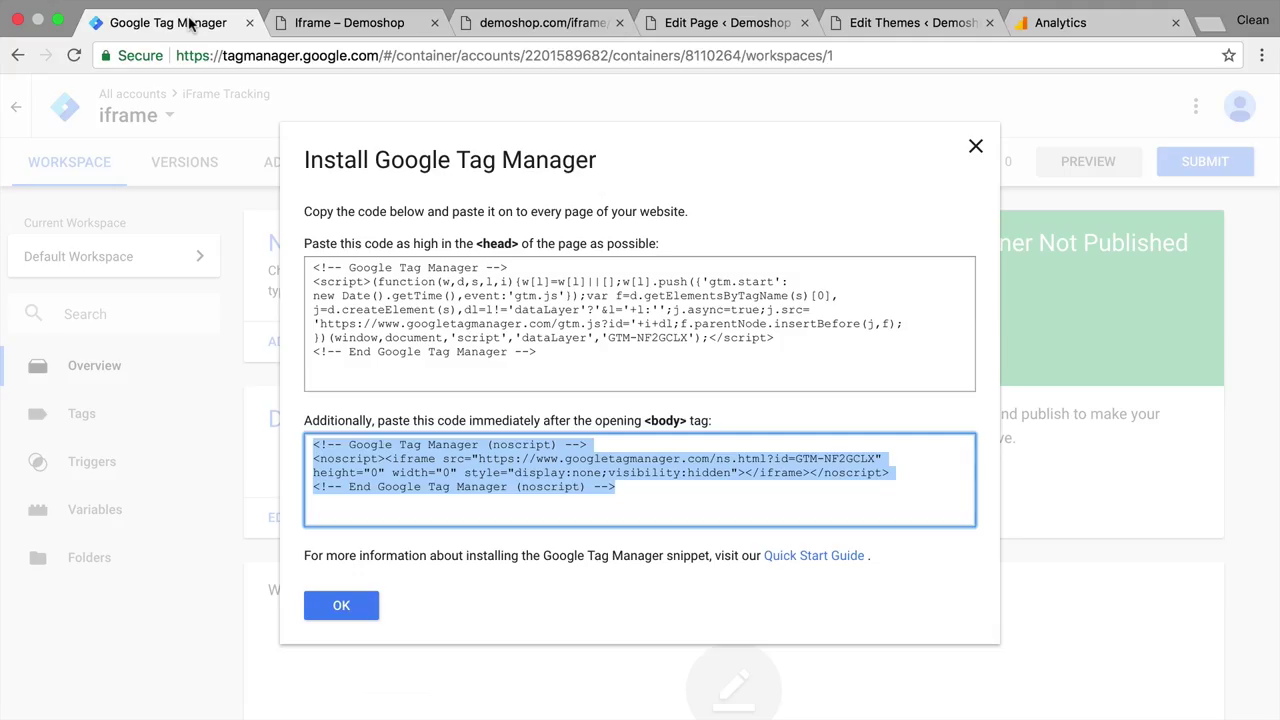
left_click(370, 602)
left_click(1071, 161)
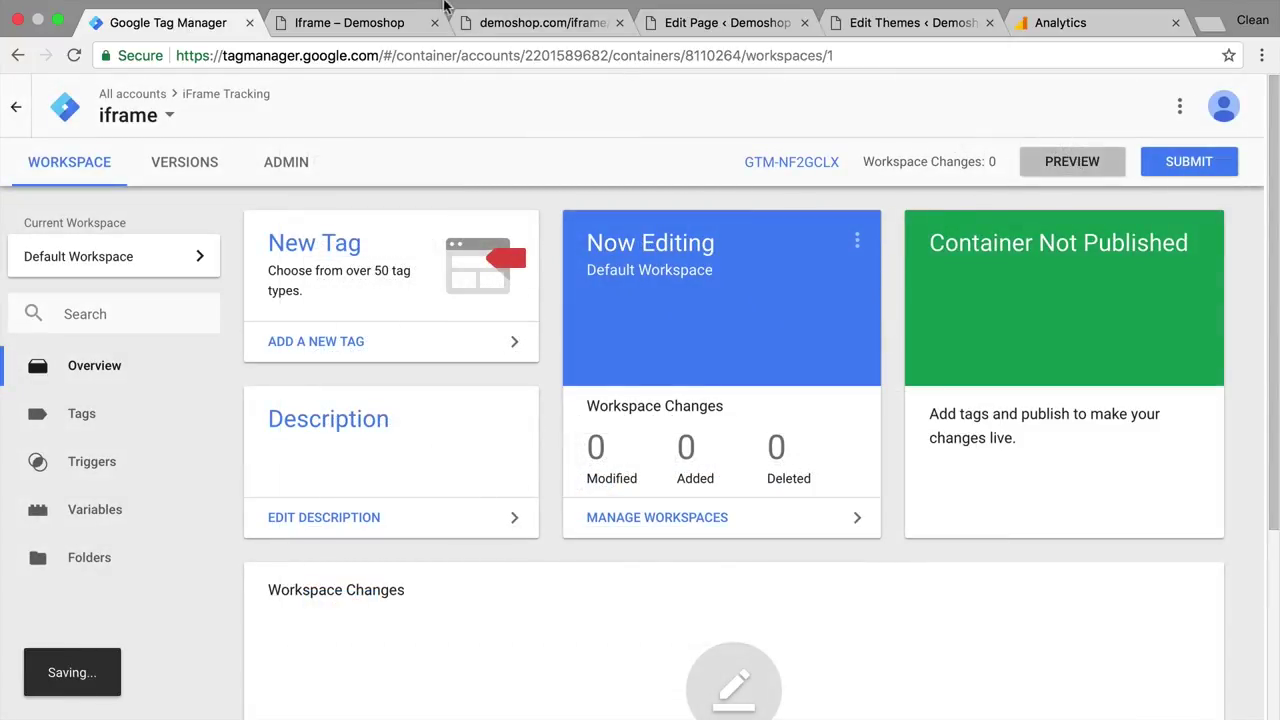
left_click(386, 24)
key("super+r")
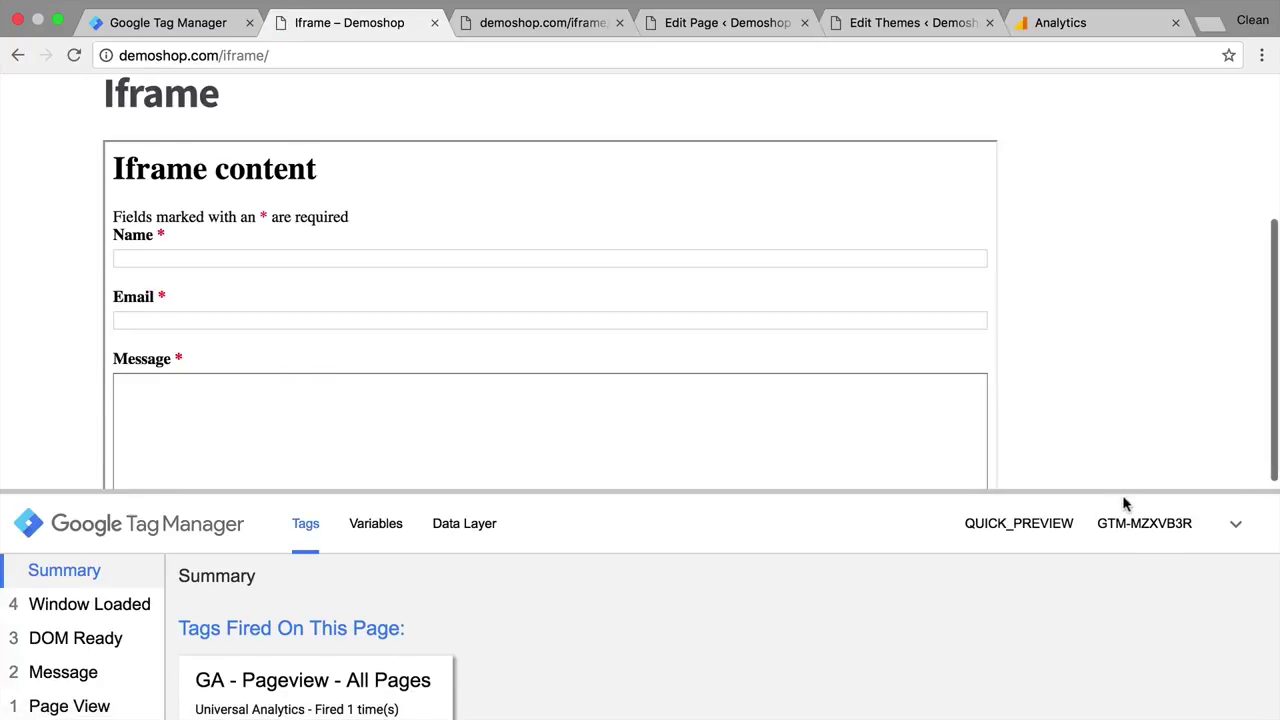
Resize the parent page's debug pane to examine the iframe's own debug pane and compare the two.
left_click_drag(1161, 487, 1160, 709)
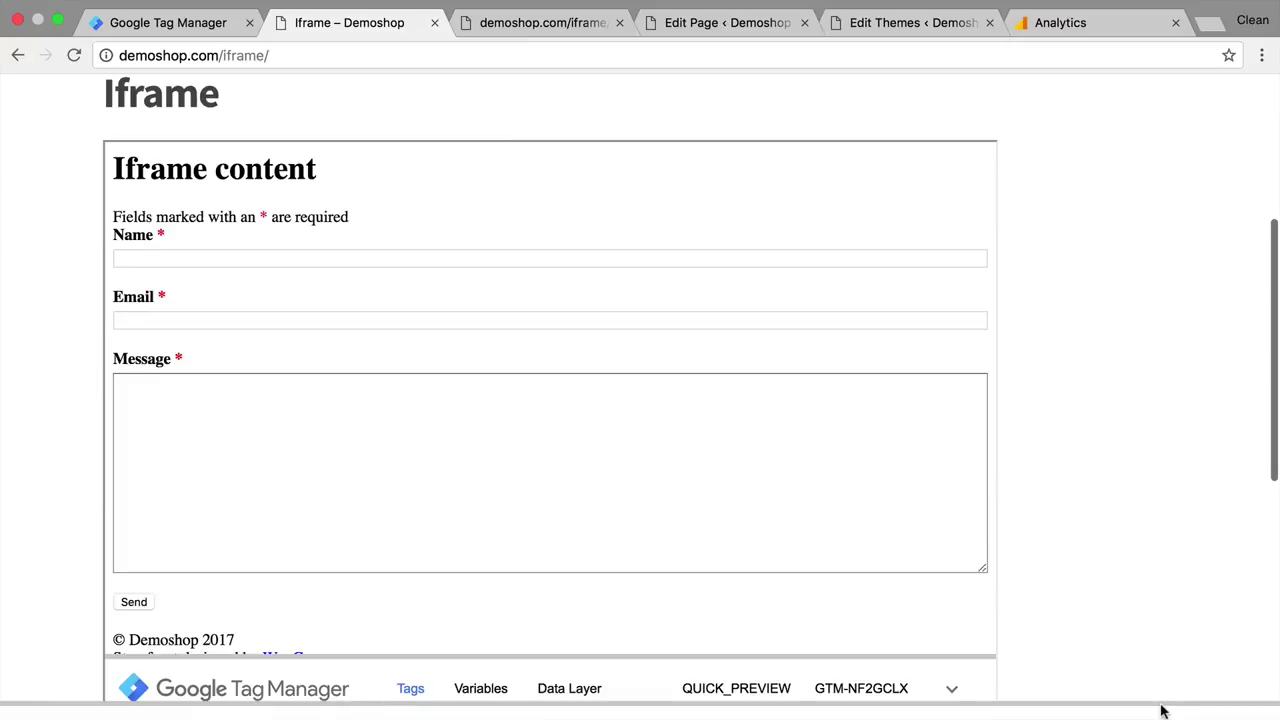
scroll(1108, 429, "down", 5)
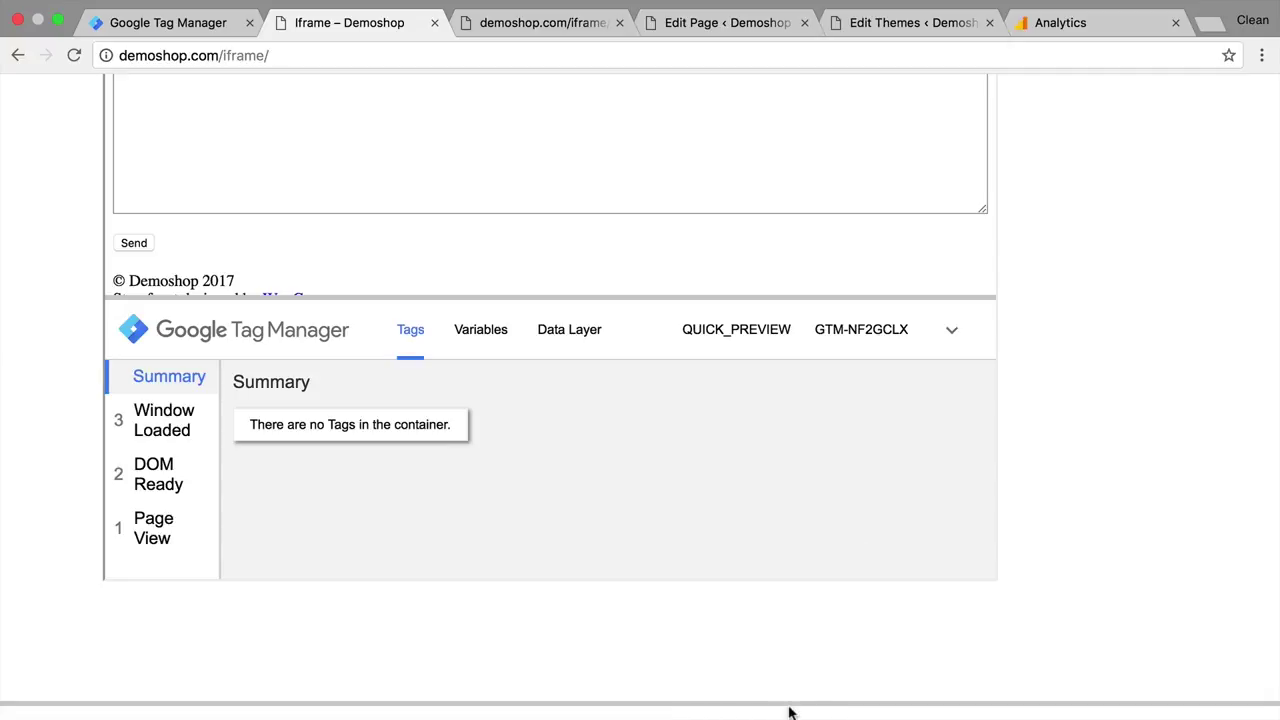
left_click_drag(791, 703, 941, 417)
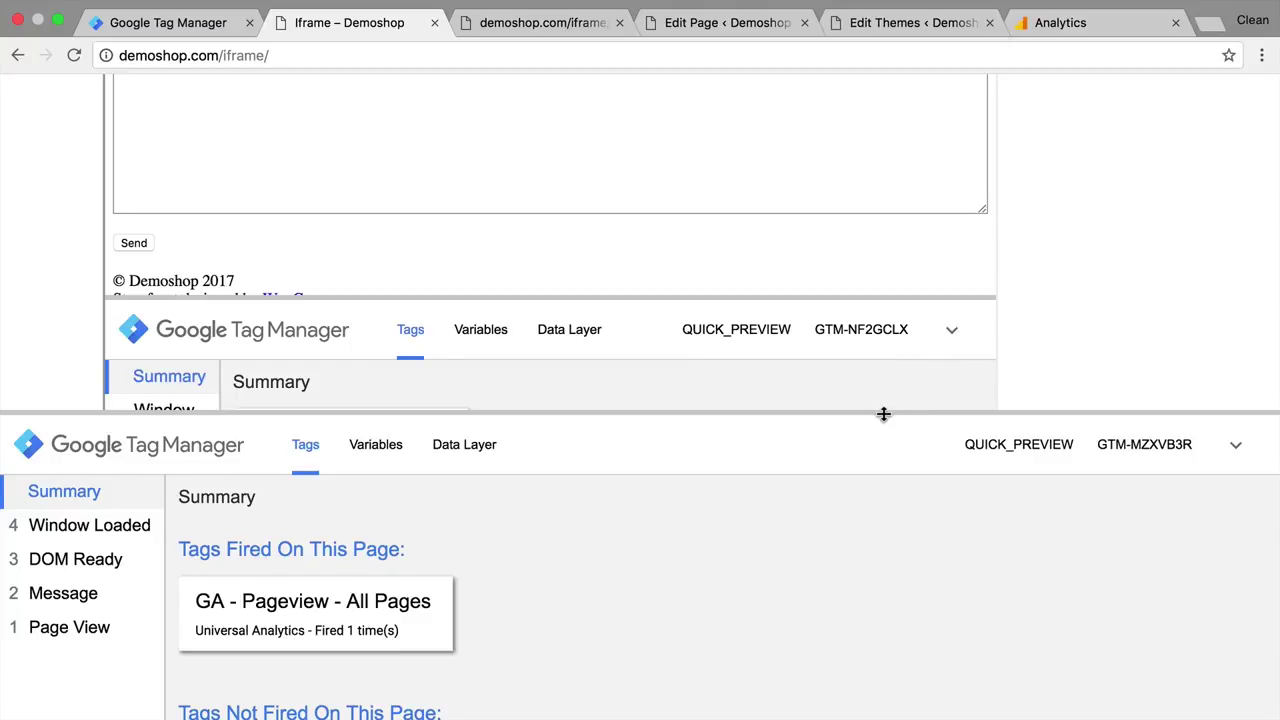
left_click_drag(883, 414, 893, 716)
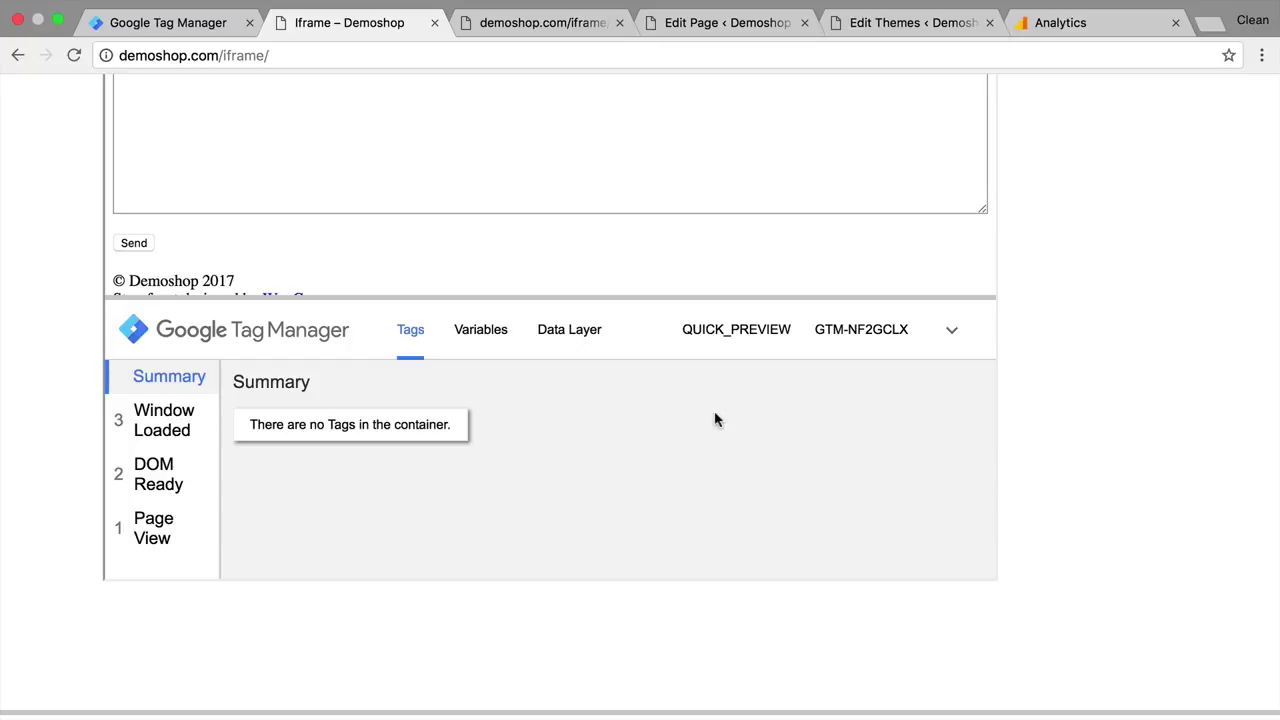
Inspect the embedded form's code, copy its form ID ninja_forms_form_1, and switch back to Google Tag Manager.
scroll(1143, 597, "up", 5)
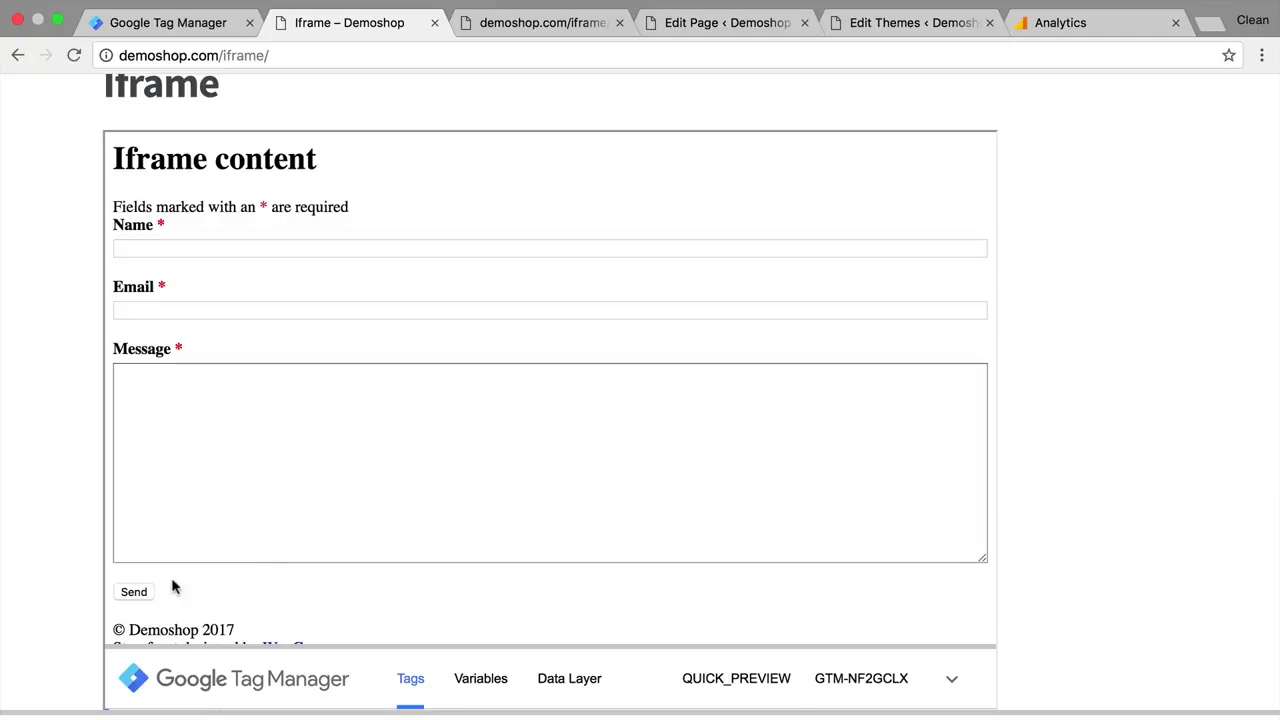
left_click(226, 434)
right_click(428, 440)
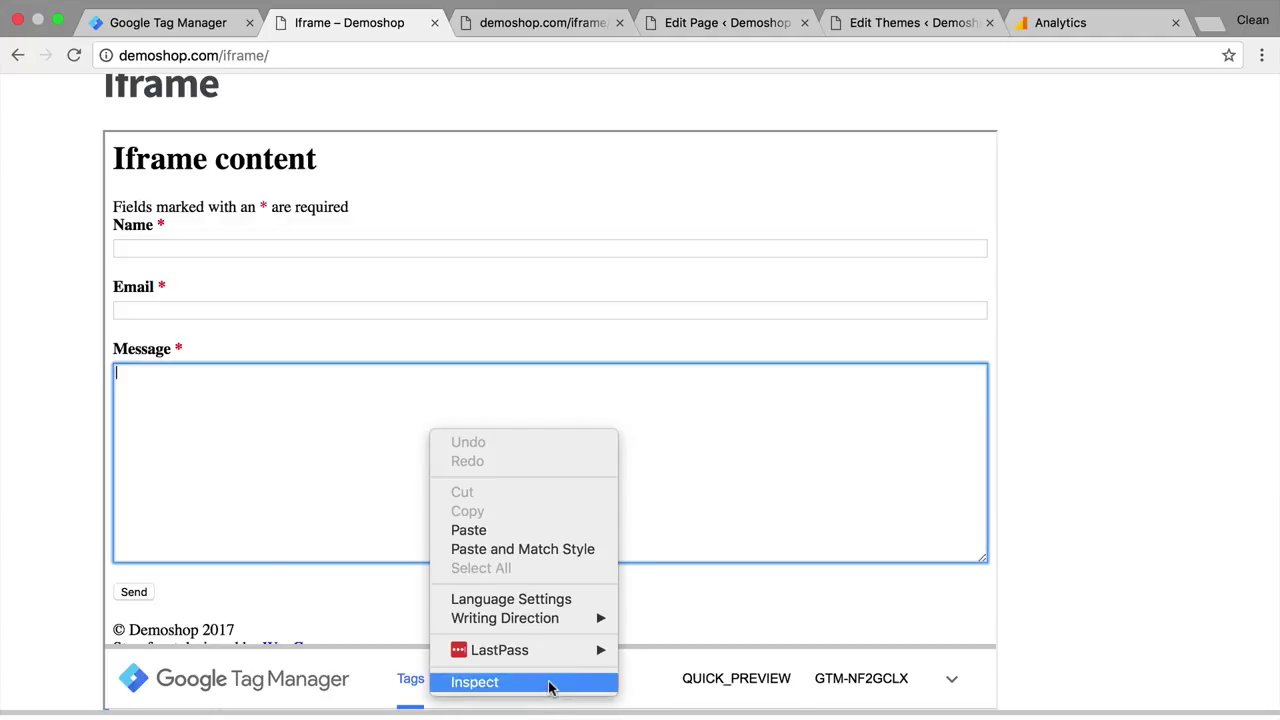
left_click(551, 686)
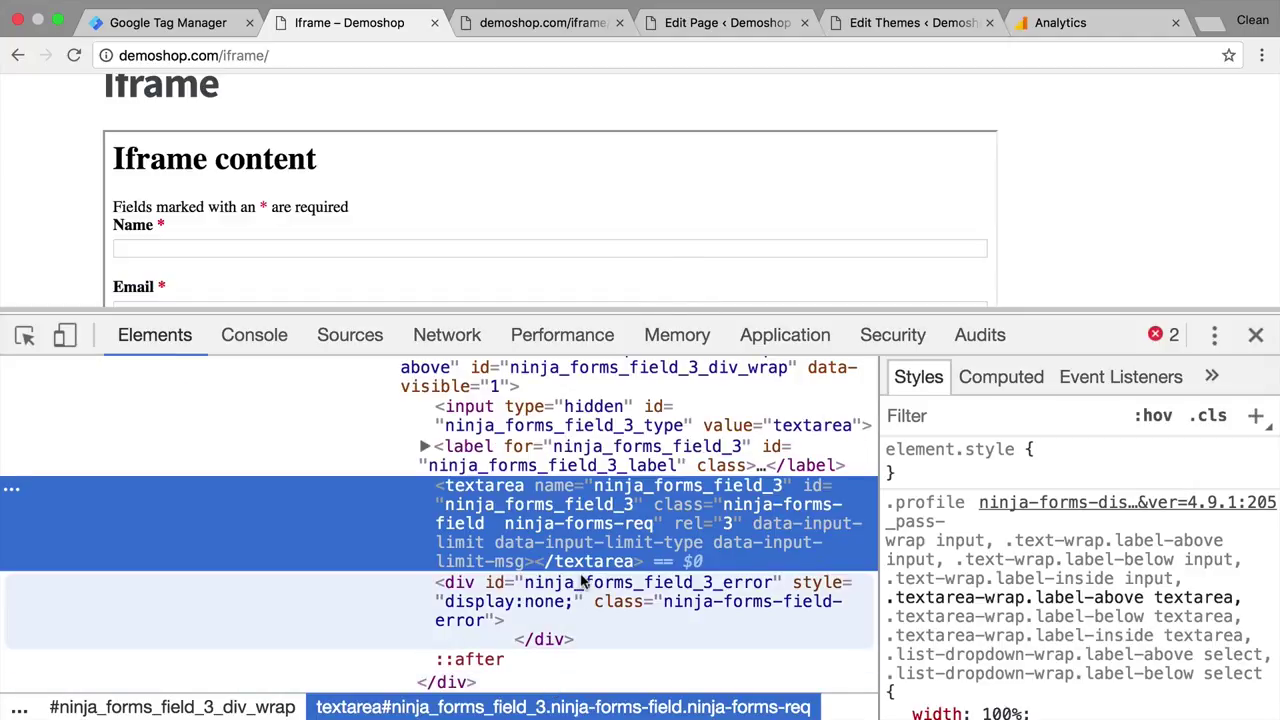
scroll(586, 577, "up", 3)
scroll(583, 580, "up", 3)
left_click(583, 640)
scroll(560, 580, "up", 3)
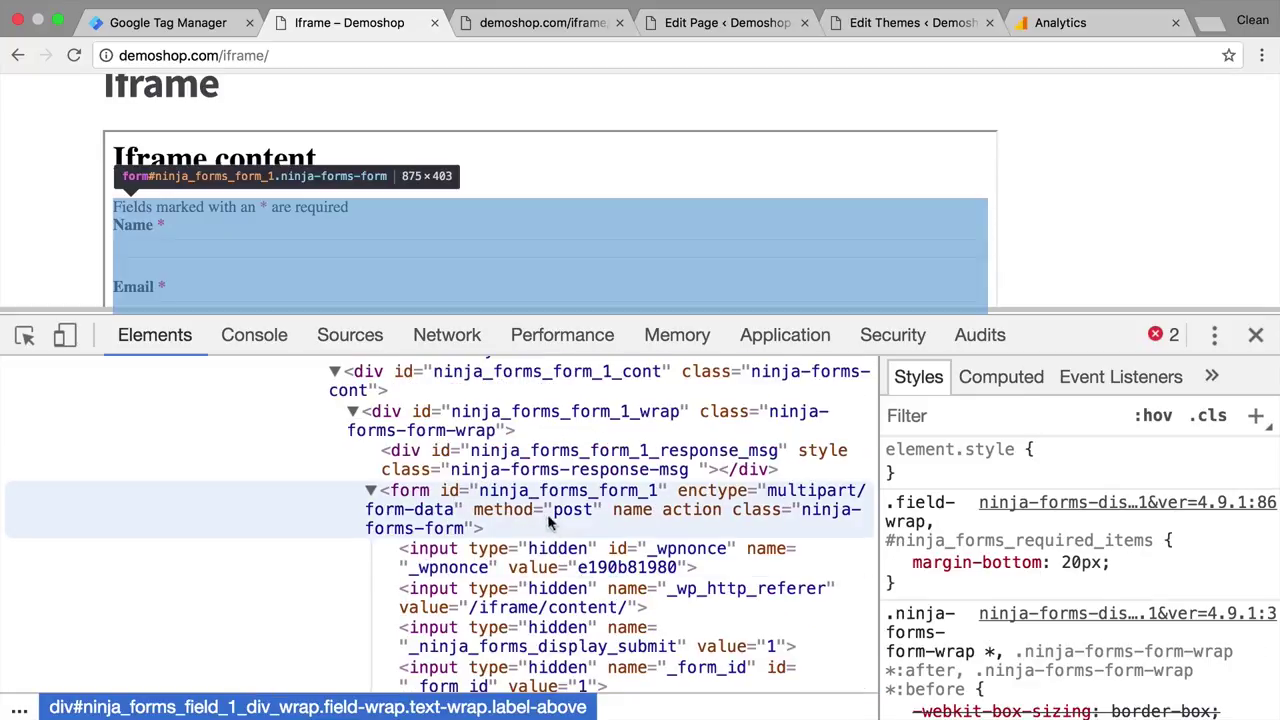
double_click(564, 496)
key("super+c")
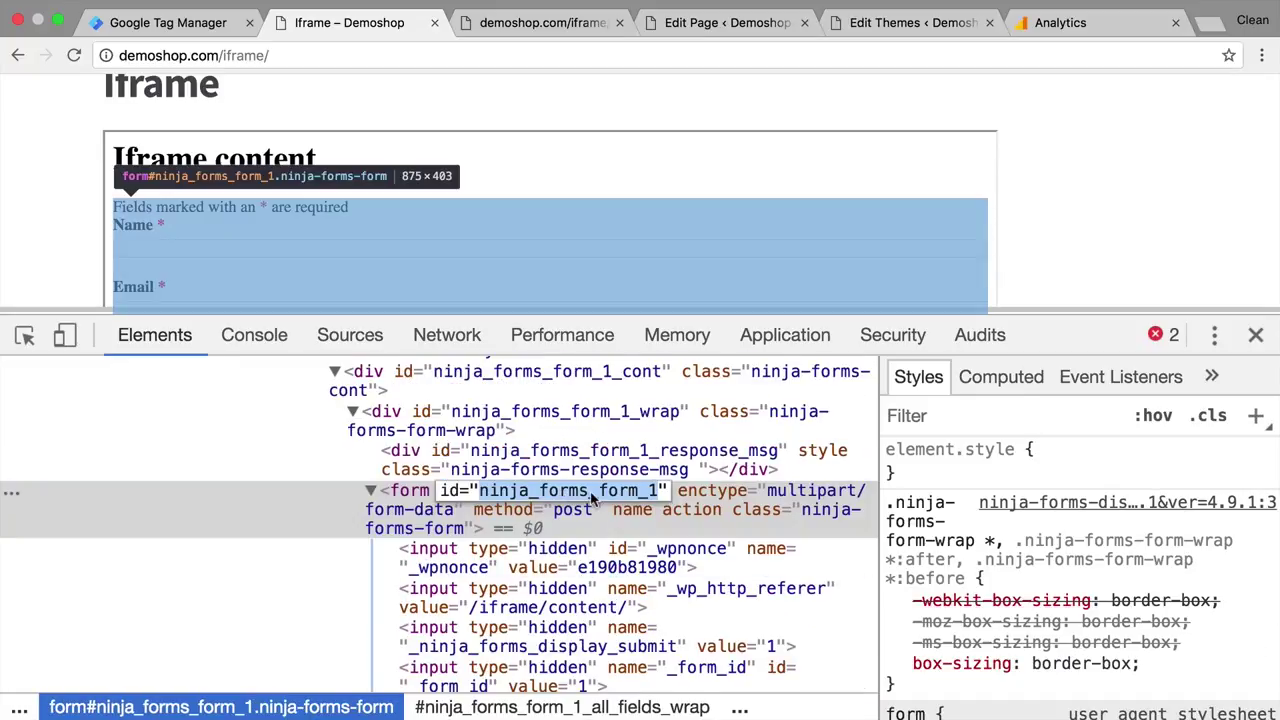
left_click(168, 20)
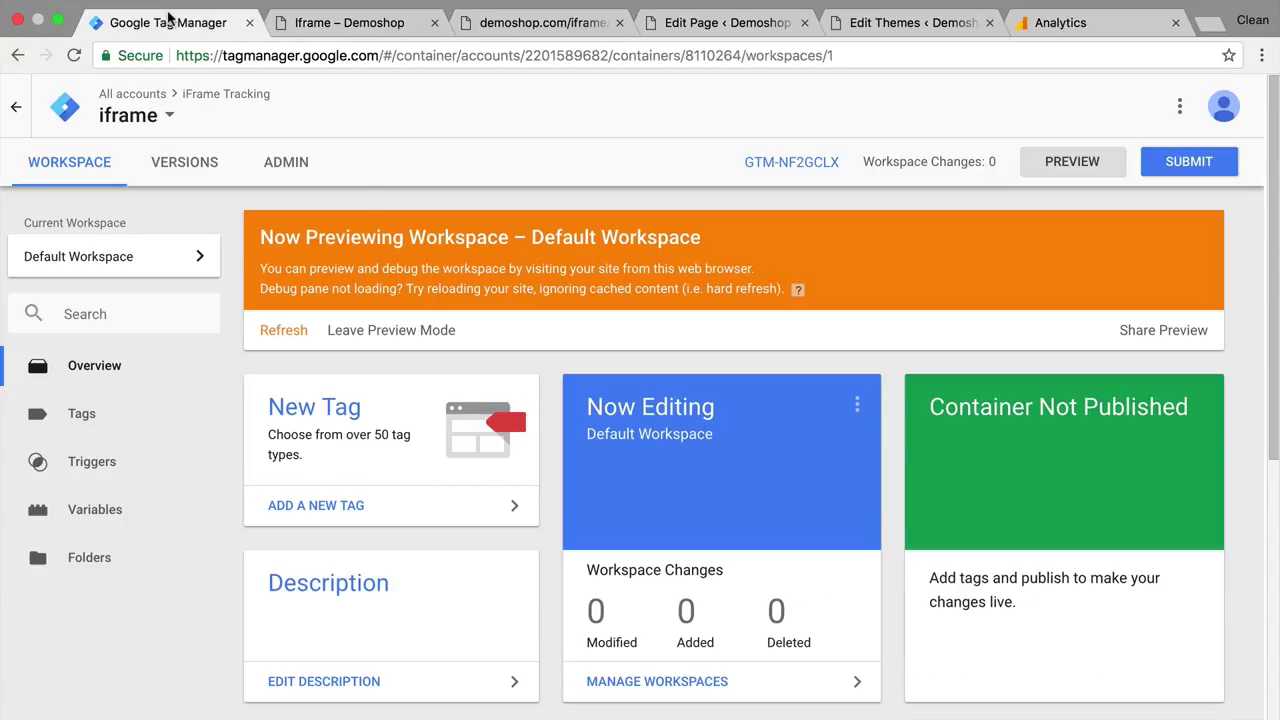
left_click(85, 476)
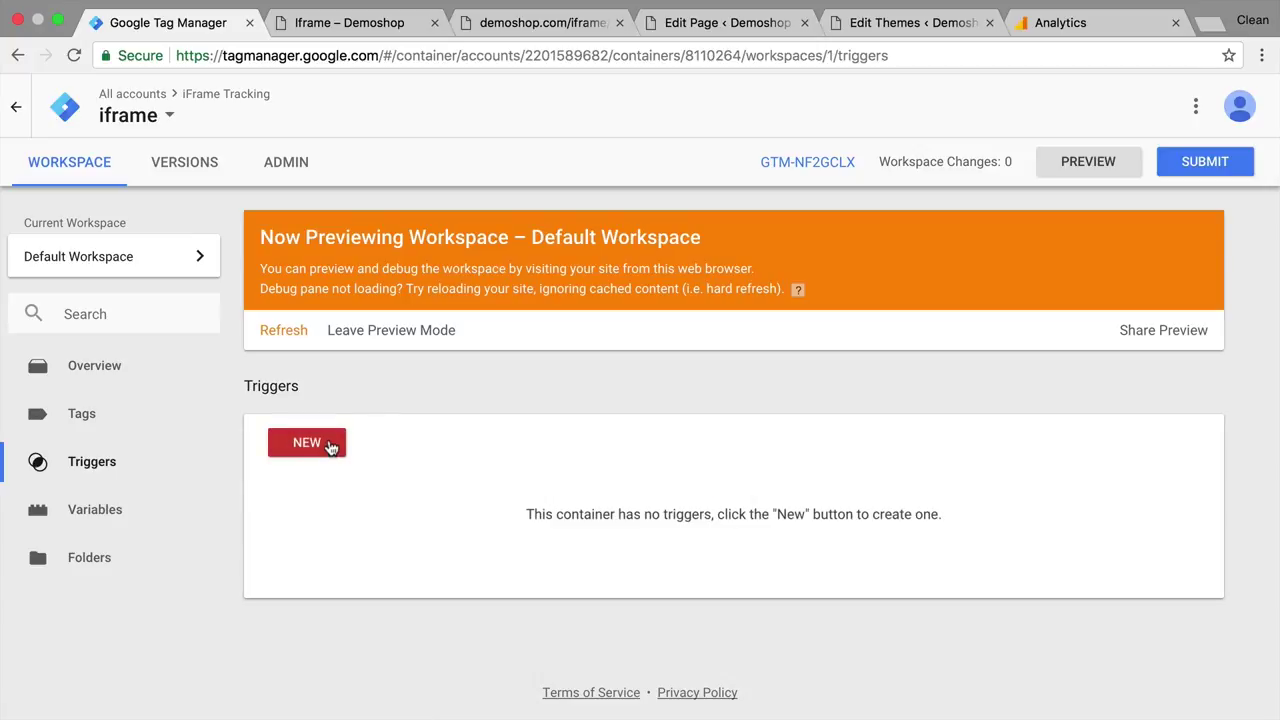
left_click(330, 445)
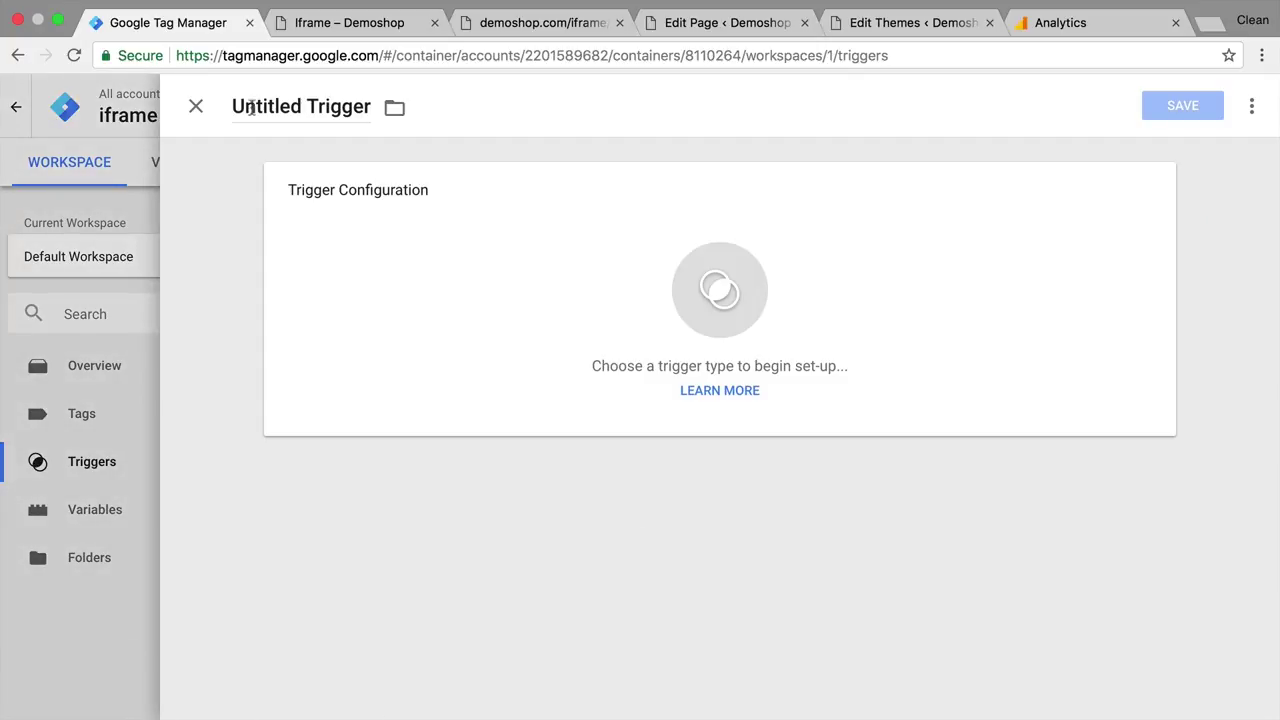
left_click(259, 108)
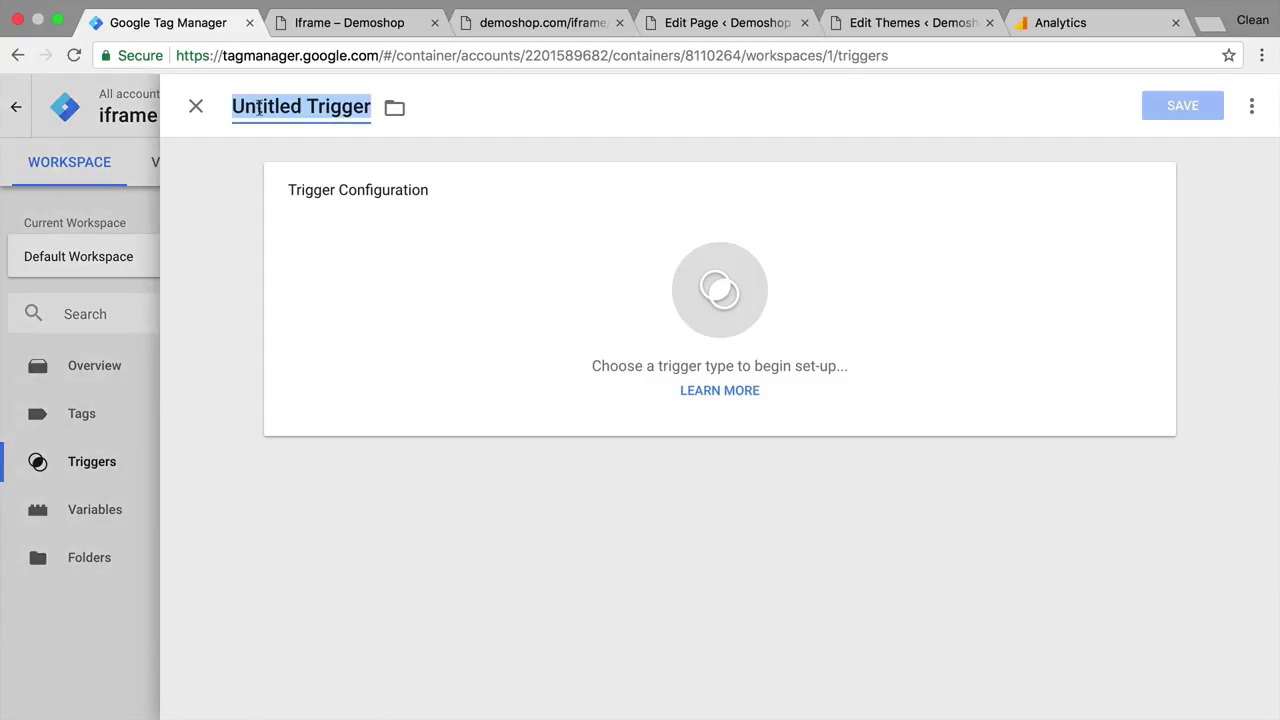
type("form -")
key("super+v")
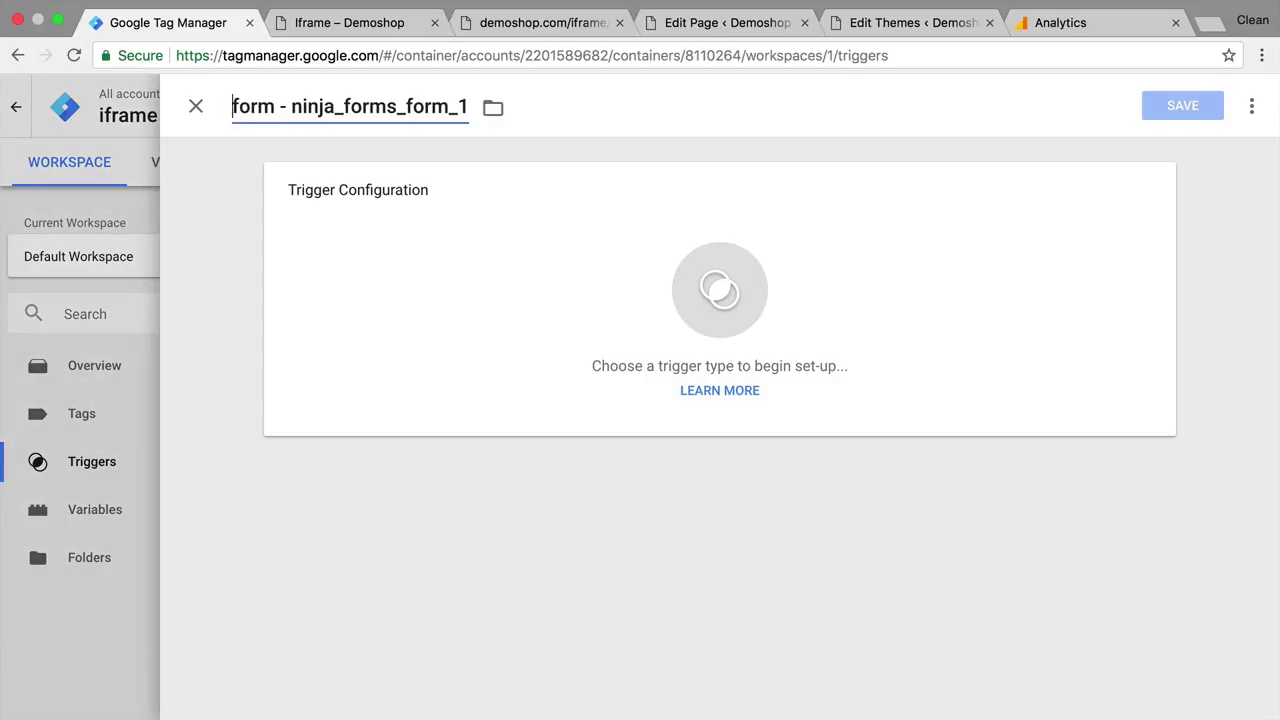
left_click(826, 360)
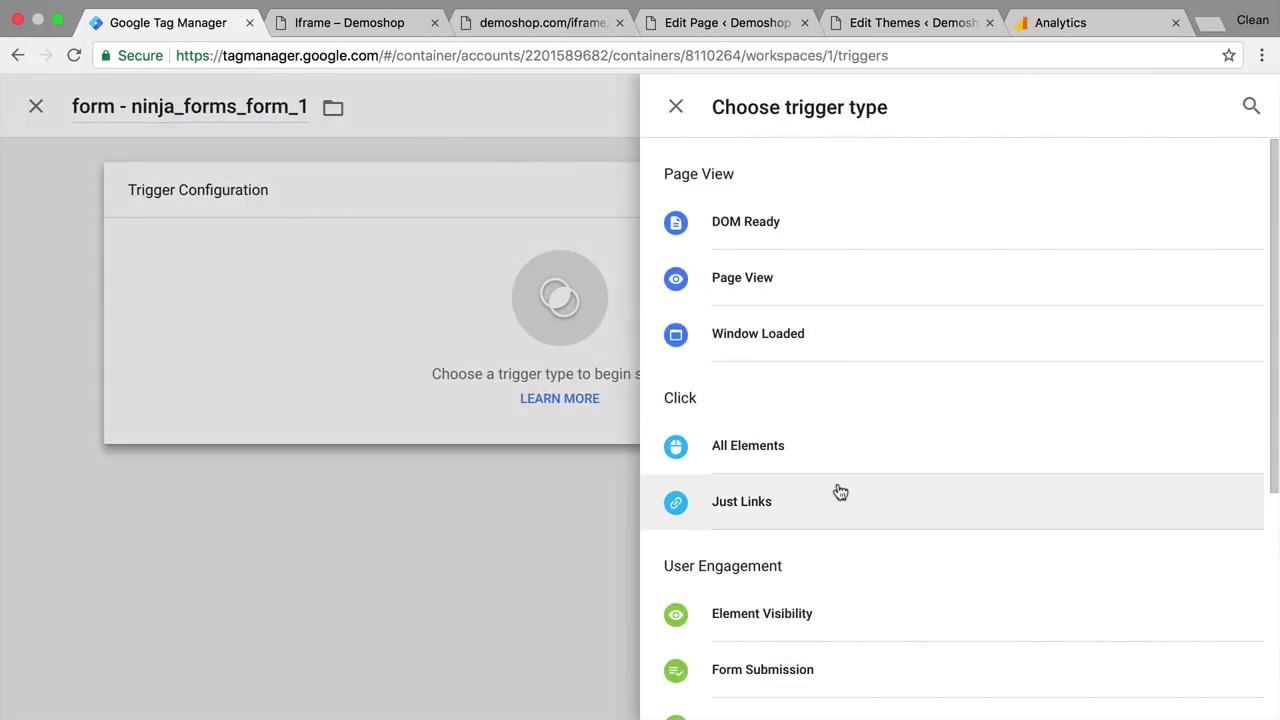
scroll(781, 528, "down", 3)
left_click(778, 426)
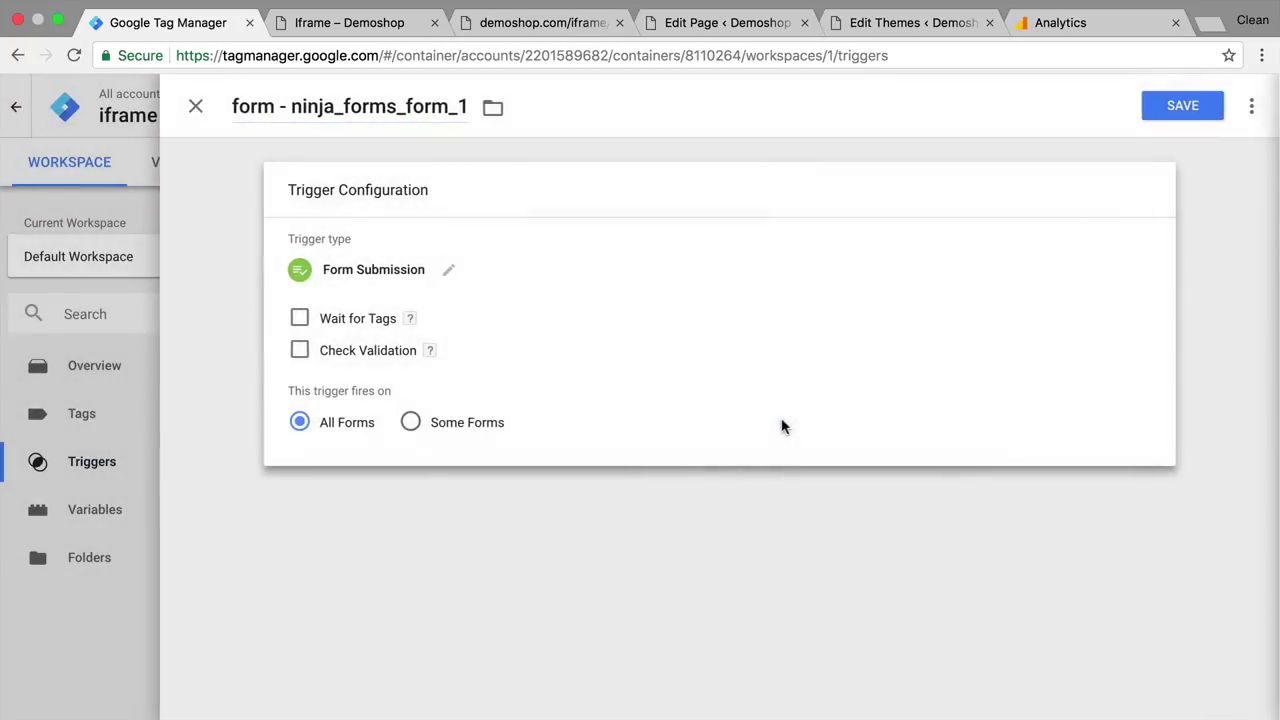
left_click(418, 424)
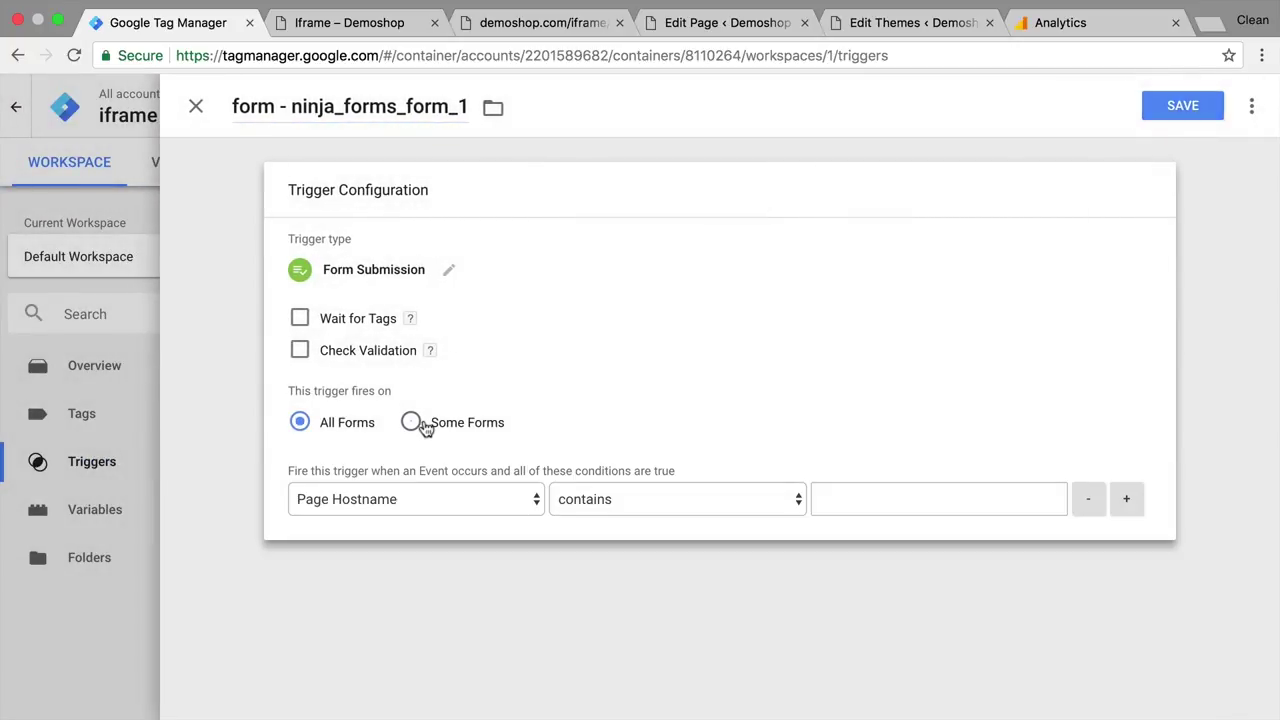
left_click(373, 507)
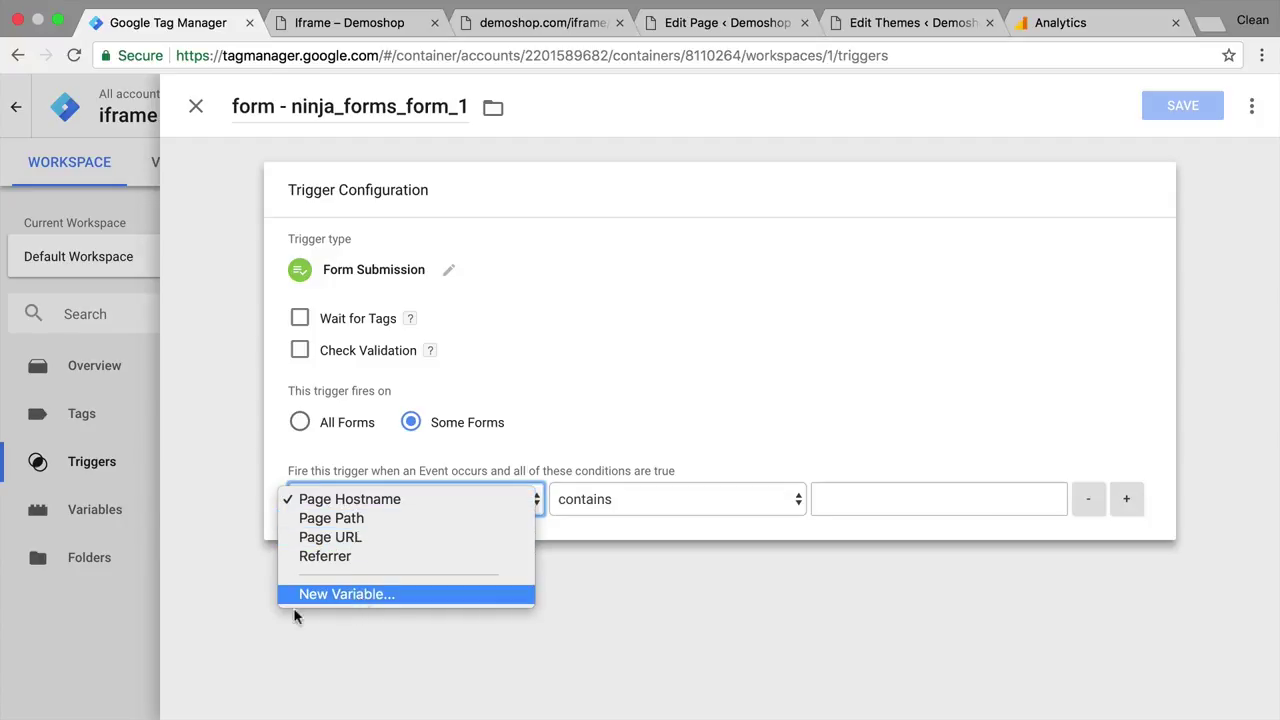
left_click(212, 645)
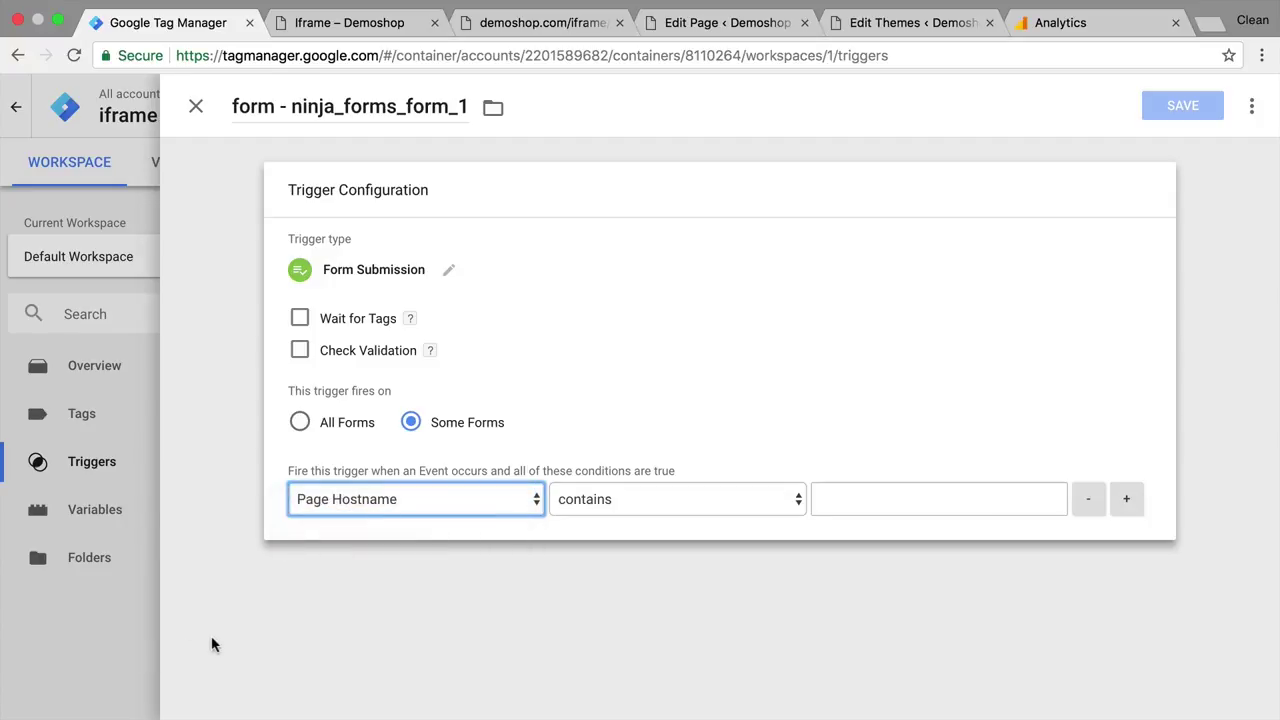
left_click(117, 643)
left_click(528, 303)
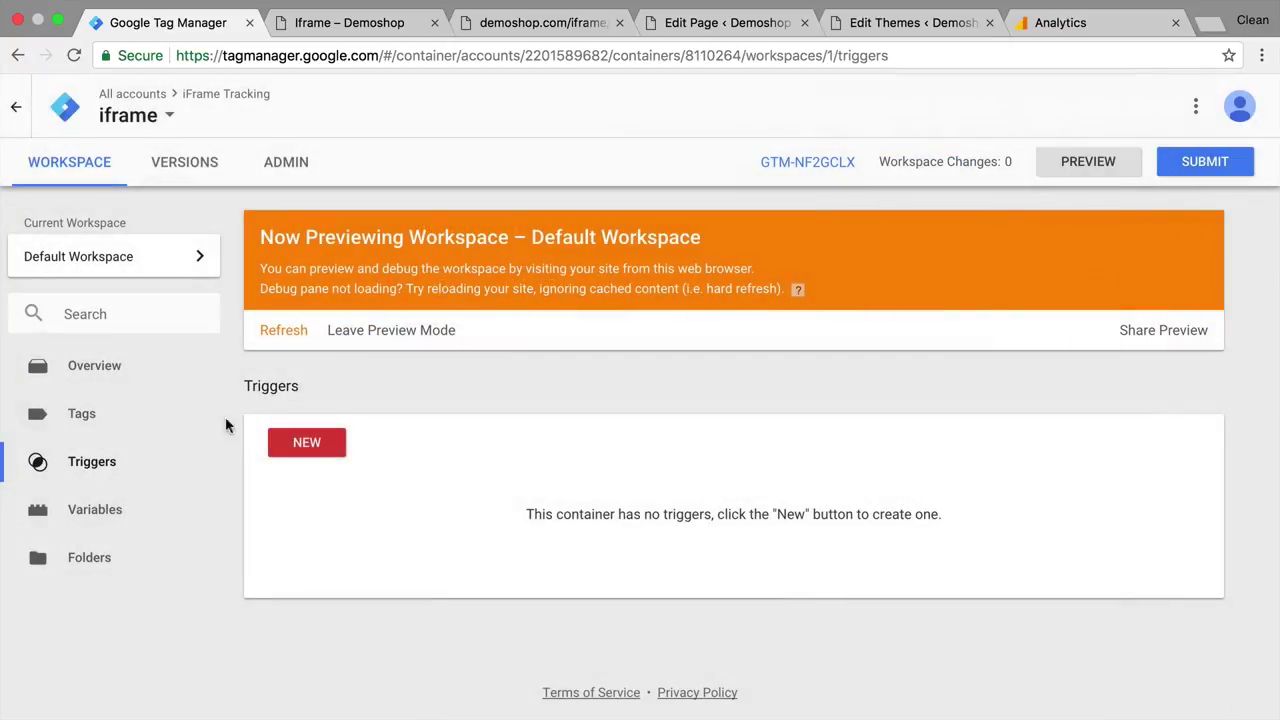
Enable all six built-in form variables: Form Element, Form Classes, Form ID, Form Target, Form URL and Form Text.
left_click(111, 513)
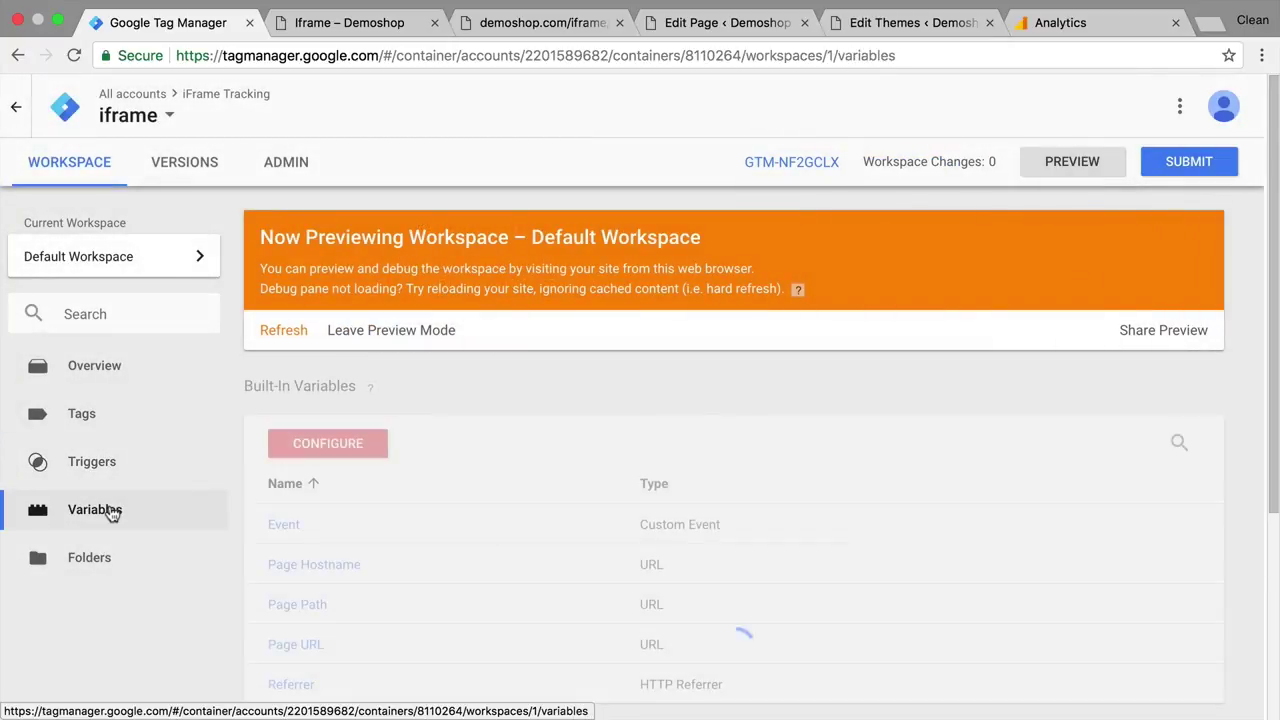
scroll(818, 389, "down", 3)
left_click(374, 181)
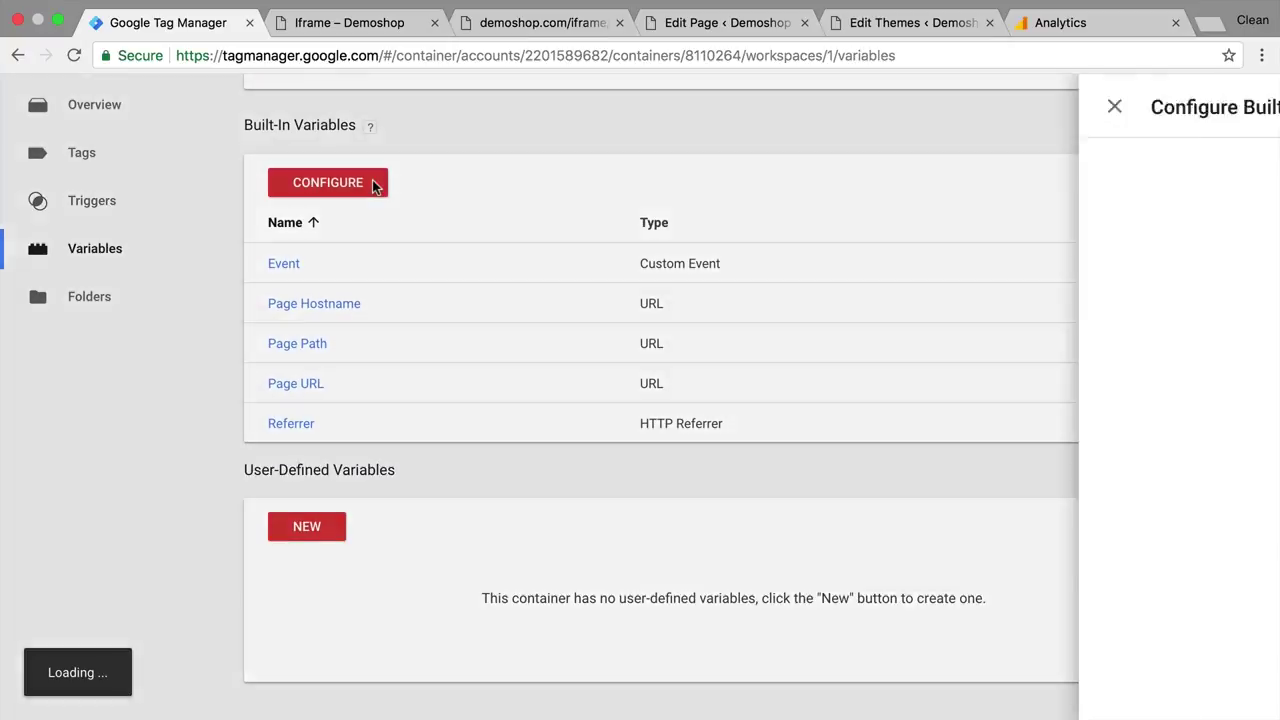
scroll(795, 300, "down", 6)
scroll(794, 300, "down", 4)
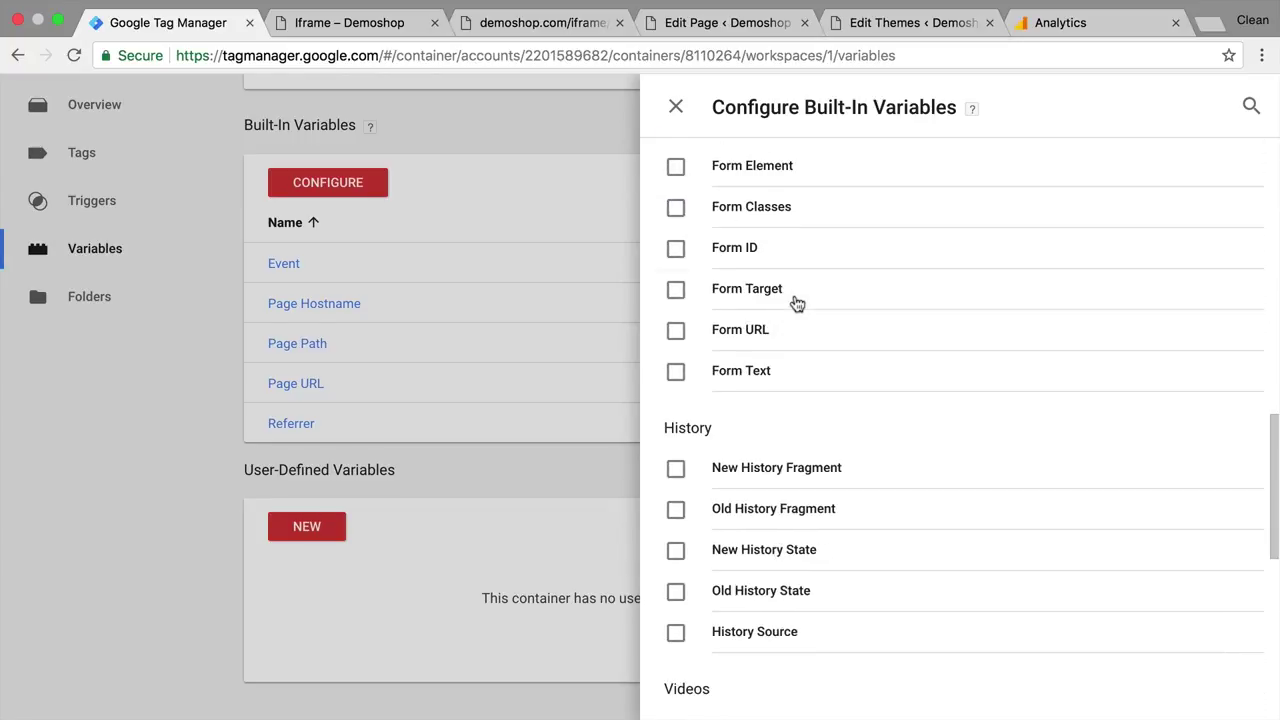
scroll(794, 300, "up", 1)
left_click(676, 258)
left_click(677, 300)
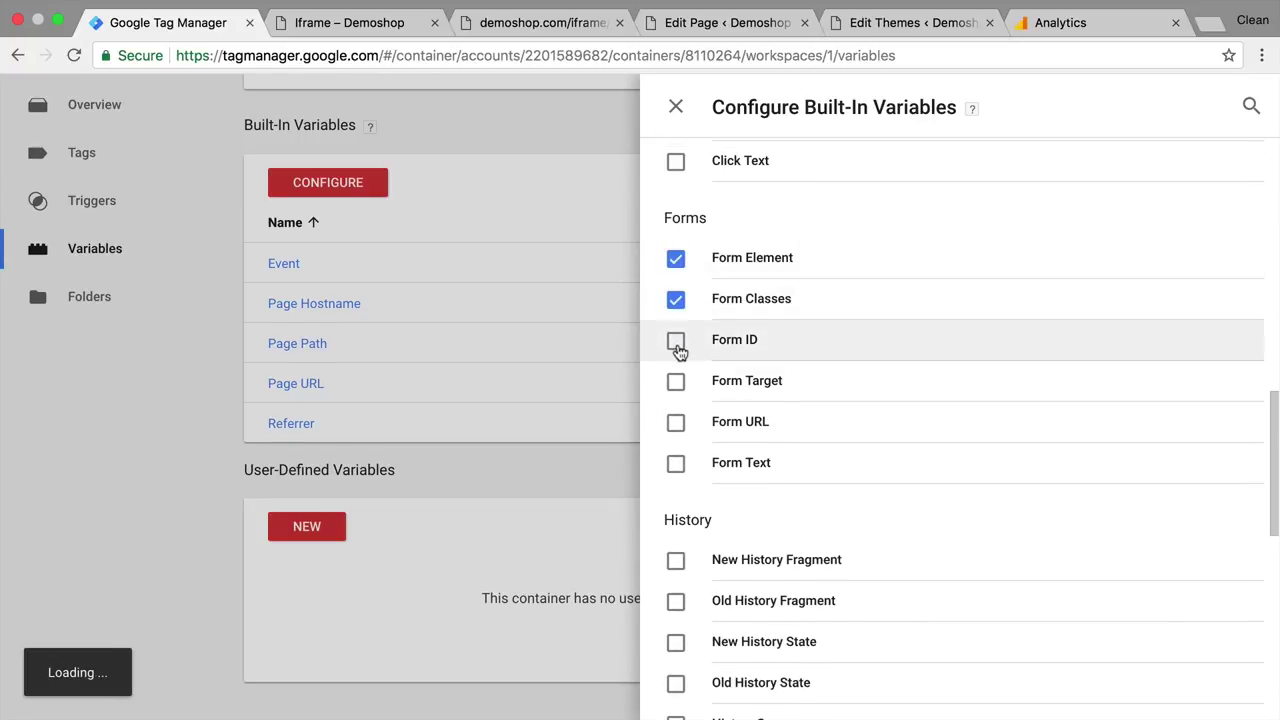
left_click(677, 341)
left_click(677, 382)
left_click(677, 423)
left_click(677, 464)
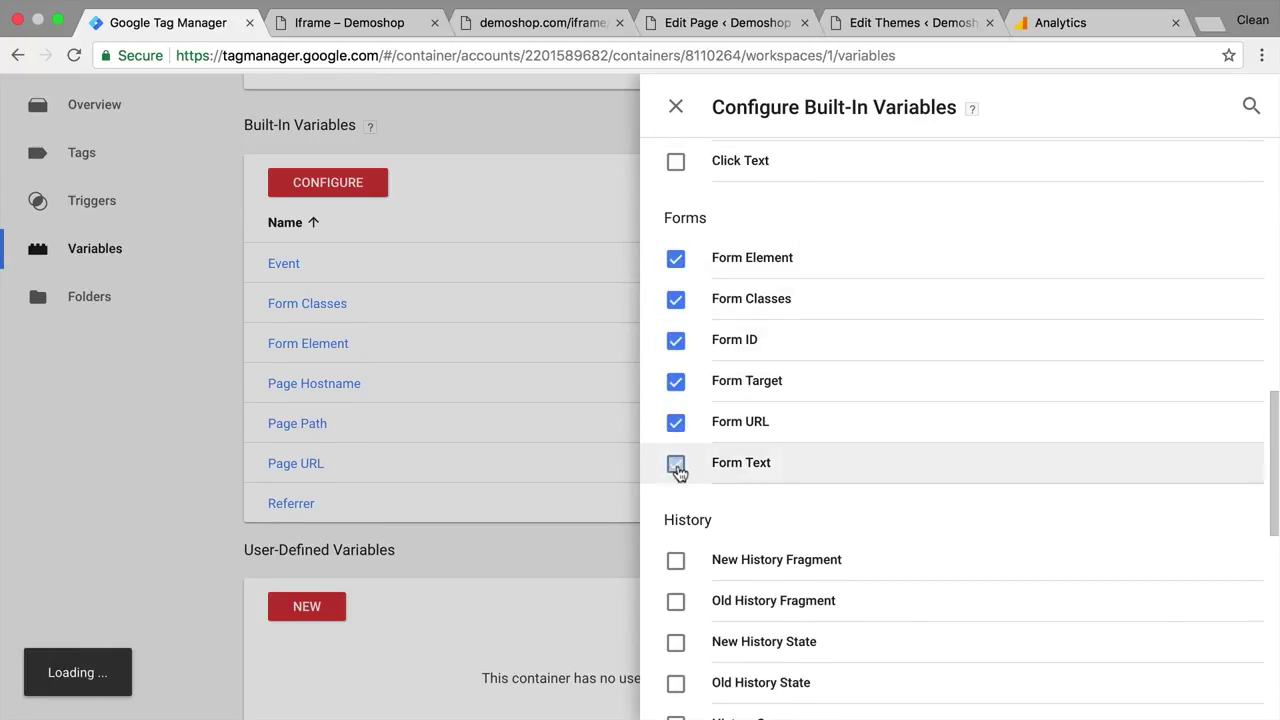
left_click(33, 482)
Create a Form Submission trigger named "form - ninja_forms_form_1".
left_click(60, 160)
left_click(100, 461)
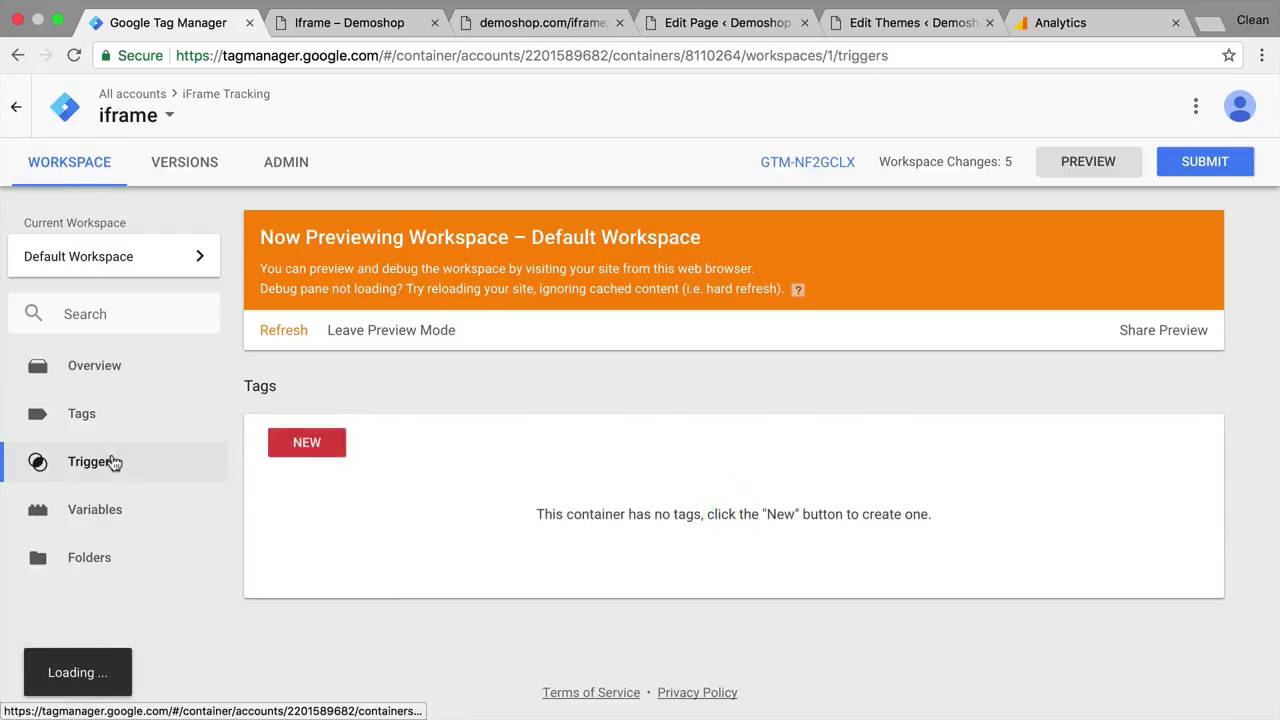
left_click(302, 443)
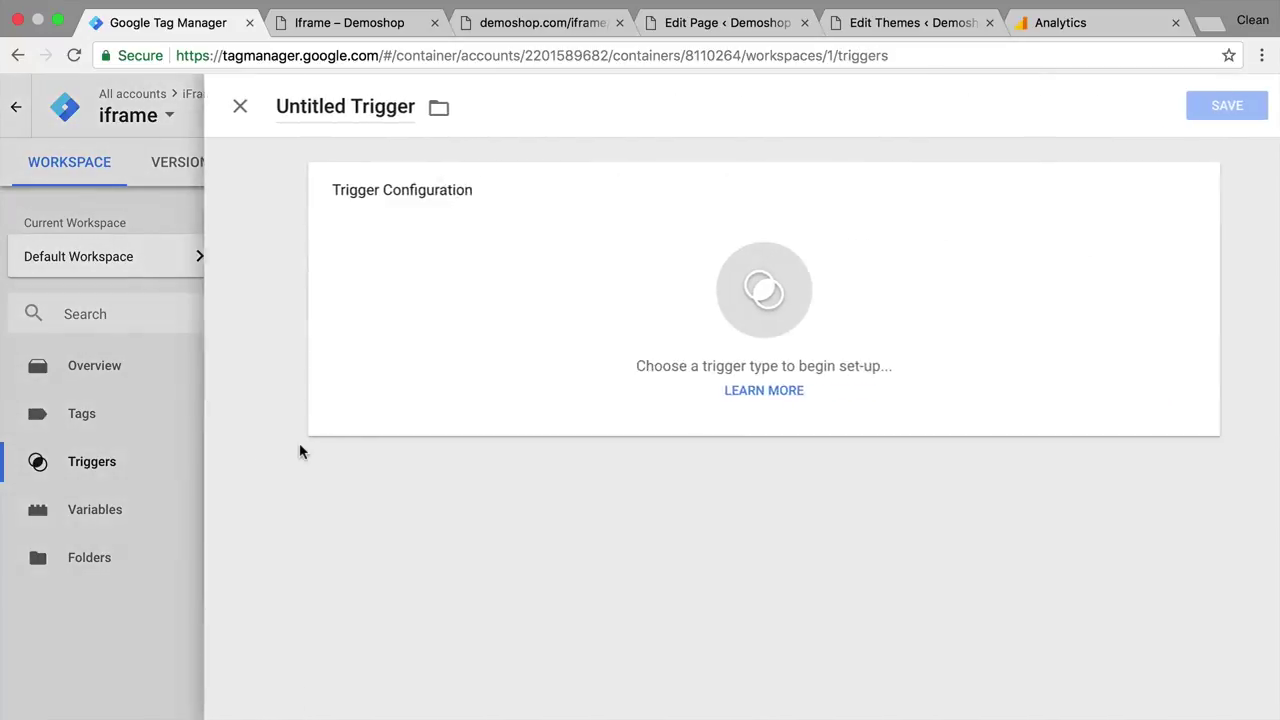
triple_click(258, 104)
type("fo")
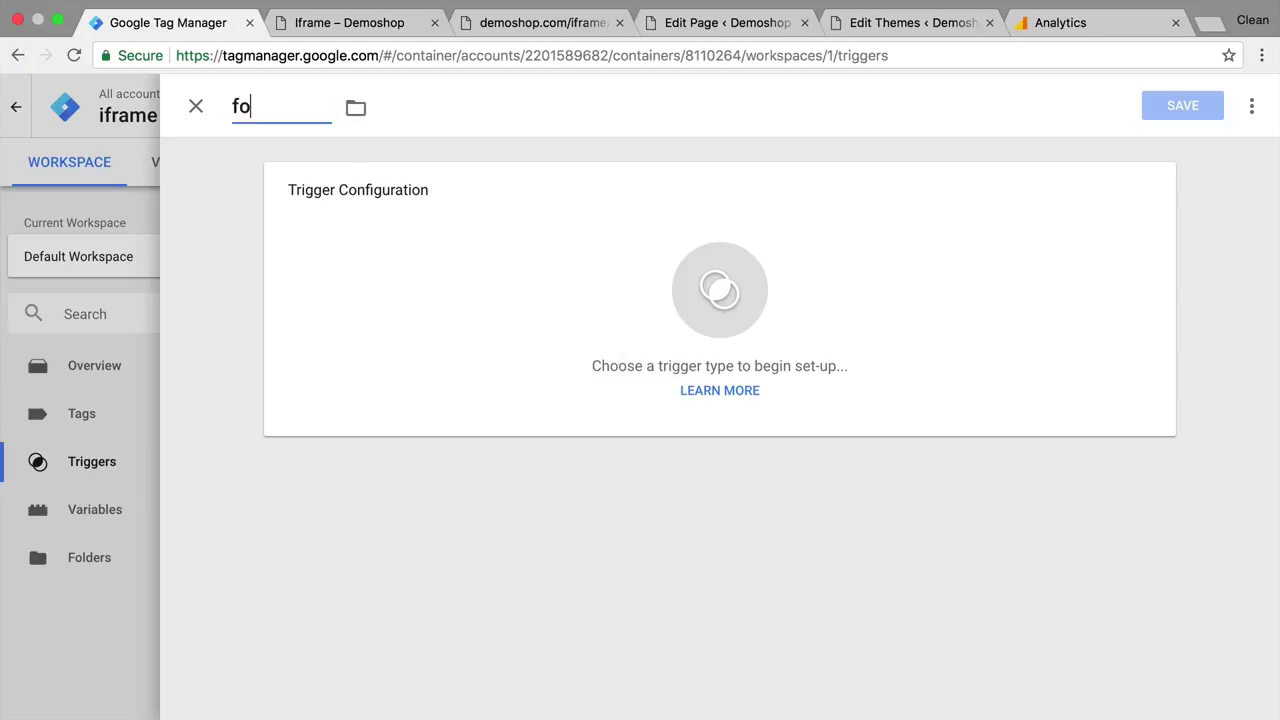
type("rm -")
type("ninja_forms_form_1")
left_click(985, 276)
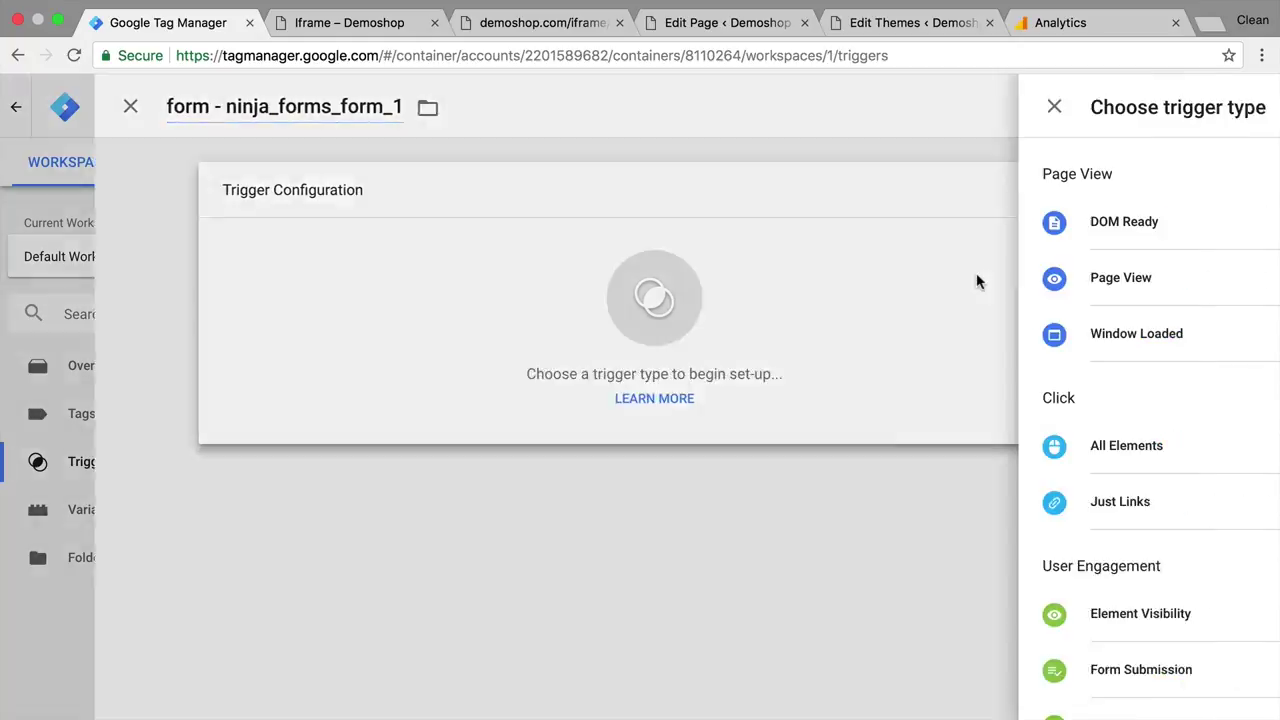
scroll(880, 450, "down", 3)
left_click(877, 547)
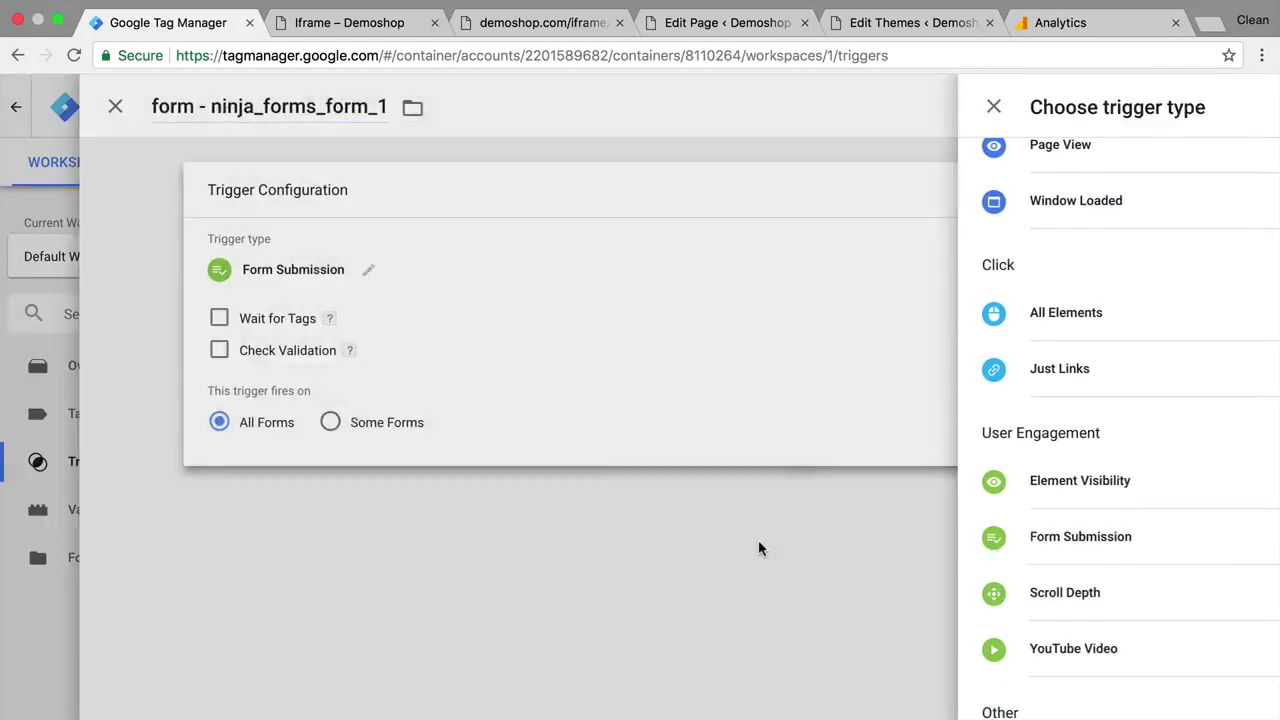
Limit the trigger to some forms where Form ID equals ninja_forms_form_1 and save it.
left_click(457, 432)
left_click(350, 500)
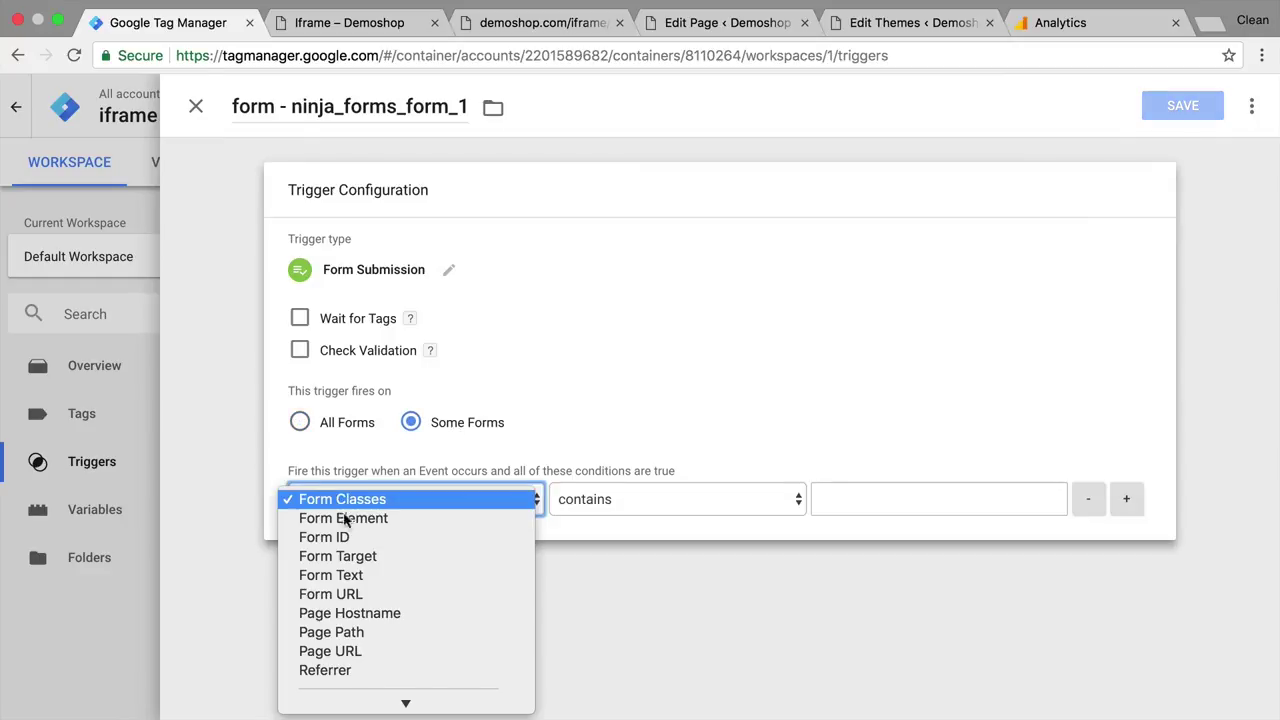
left_click(400, 537)
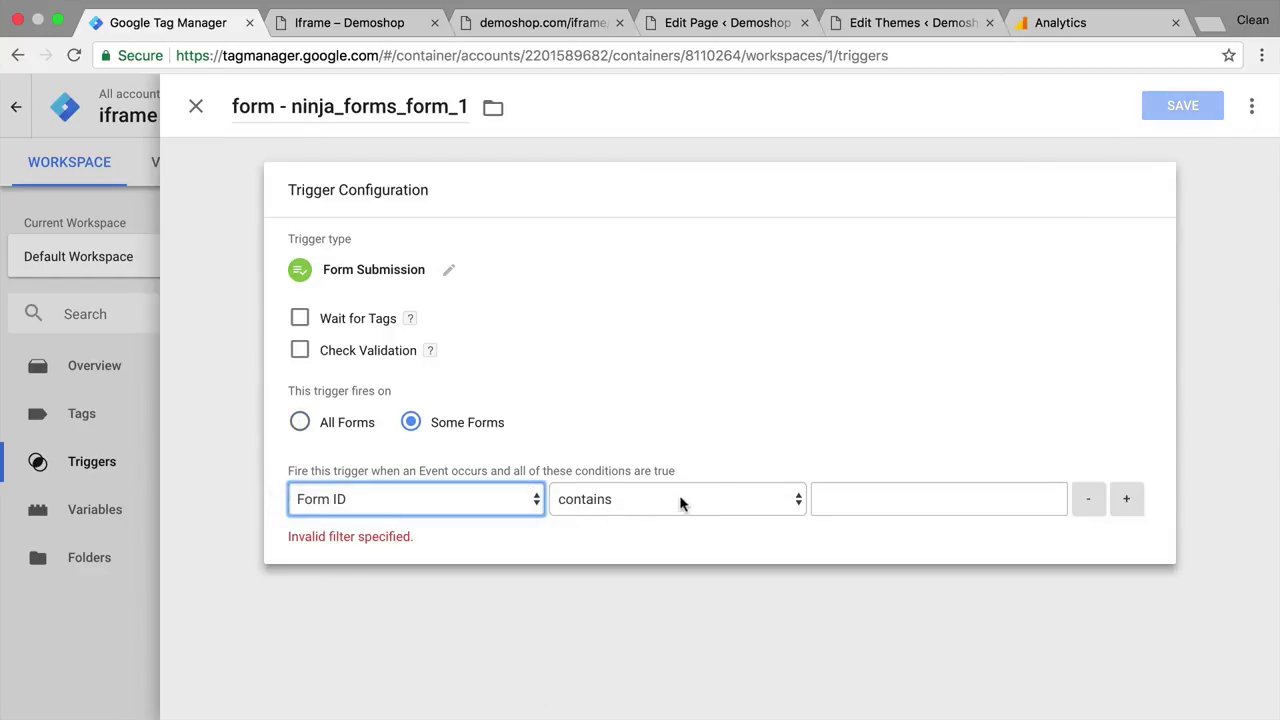
left_click(751, 500)
left_click(749, 480)
left_click(917, 503)
type("ninja_forms_form_1")
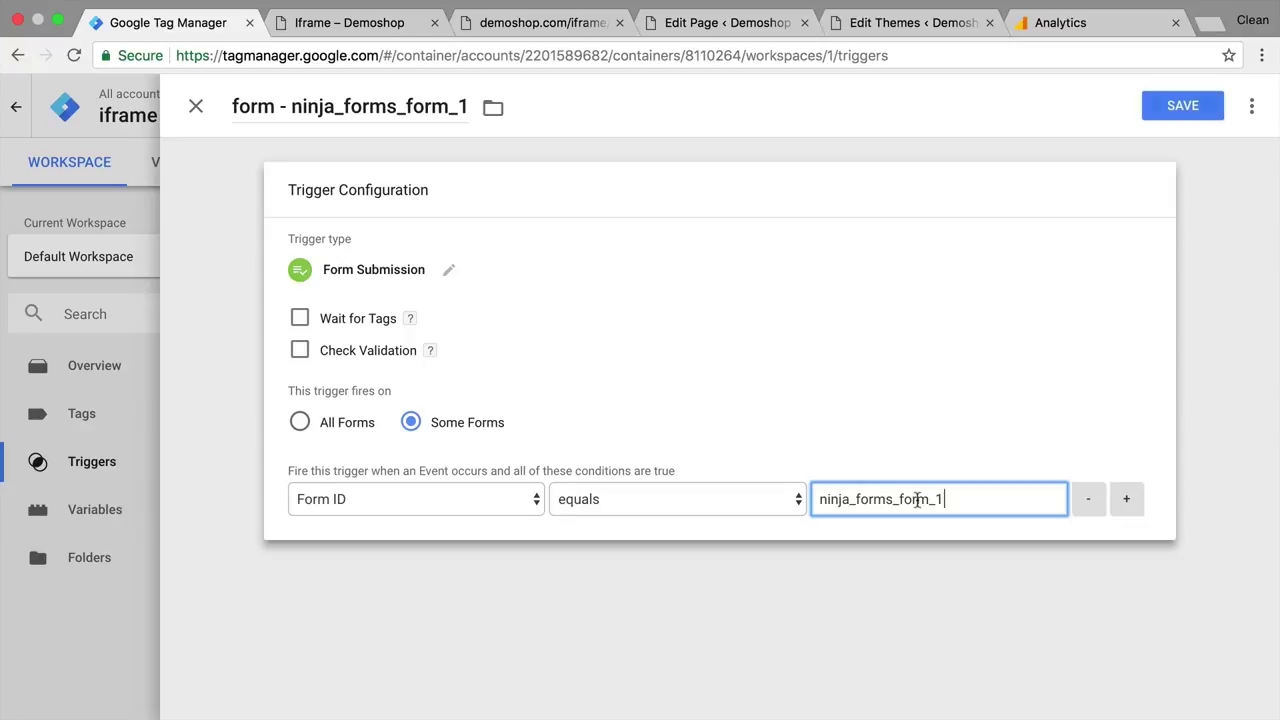
left_click(1171, 116)
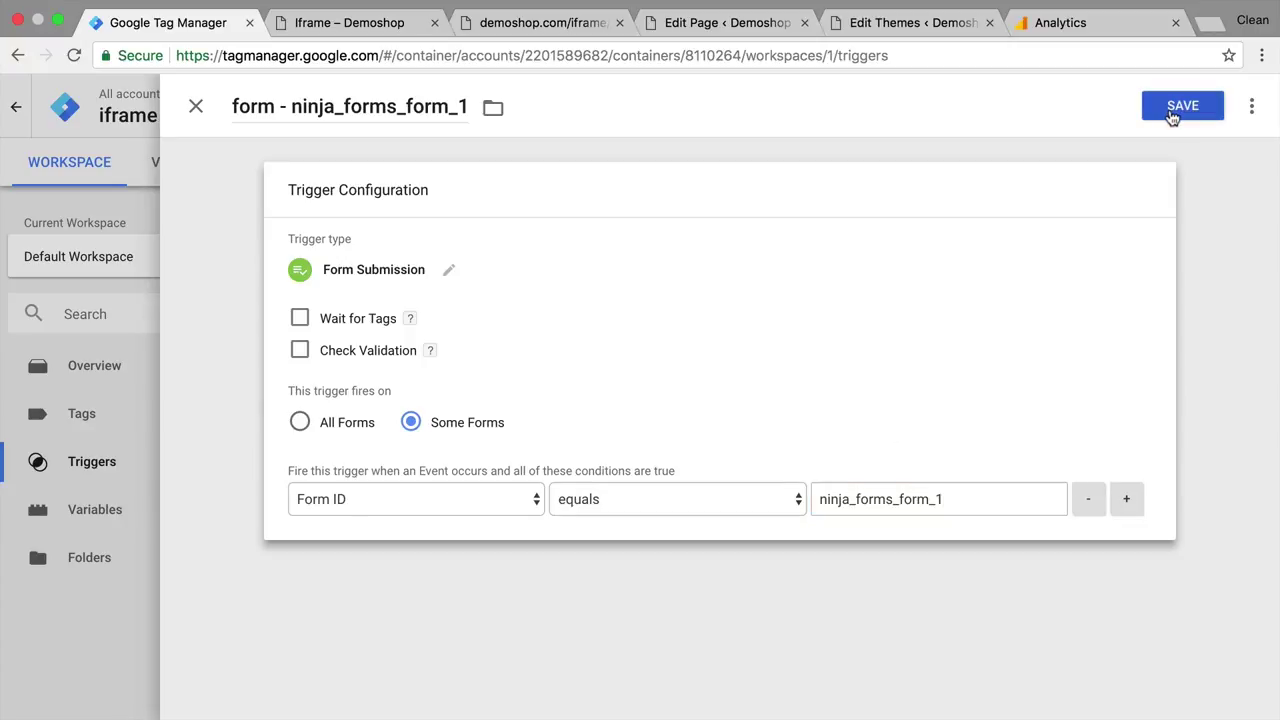
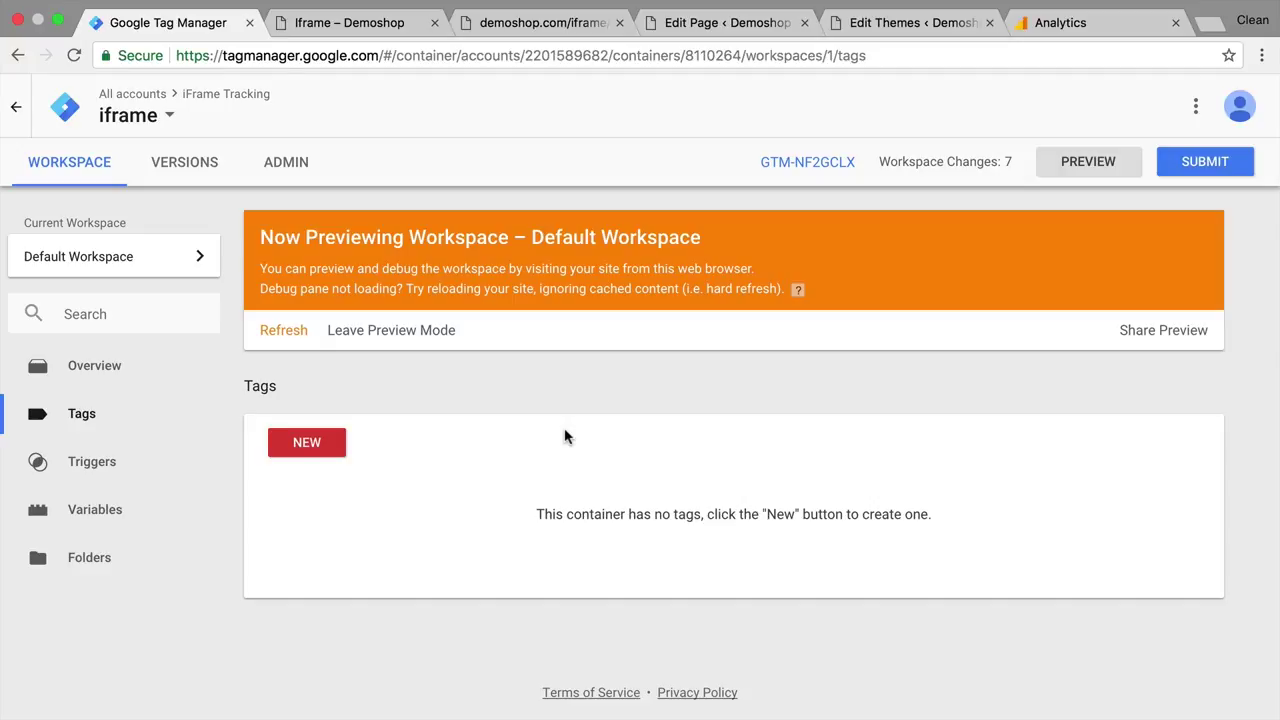
Create a Custom HTML tag named "Sender - postMessage- form Submits".
left_click(295, 452)
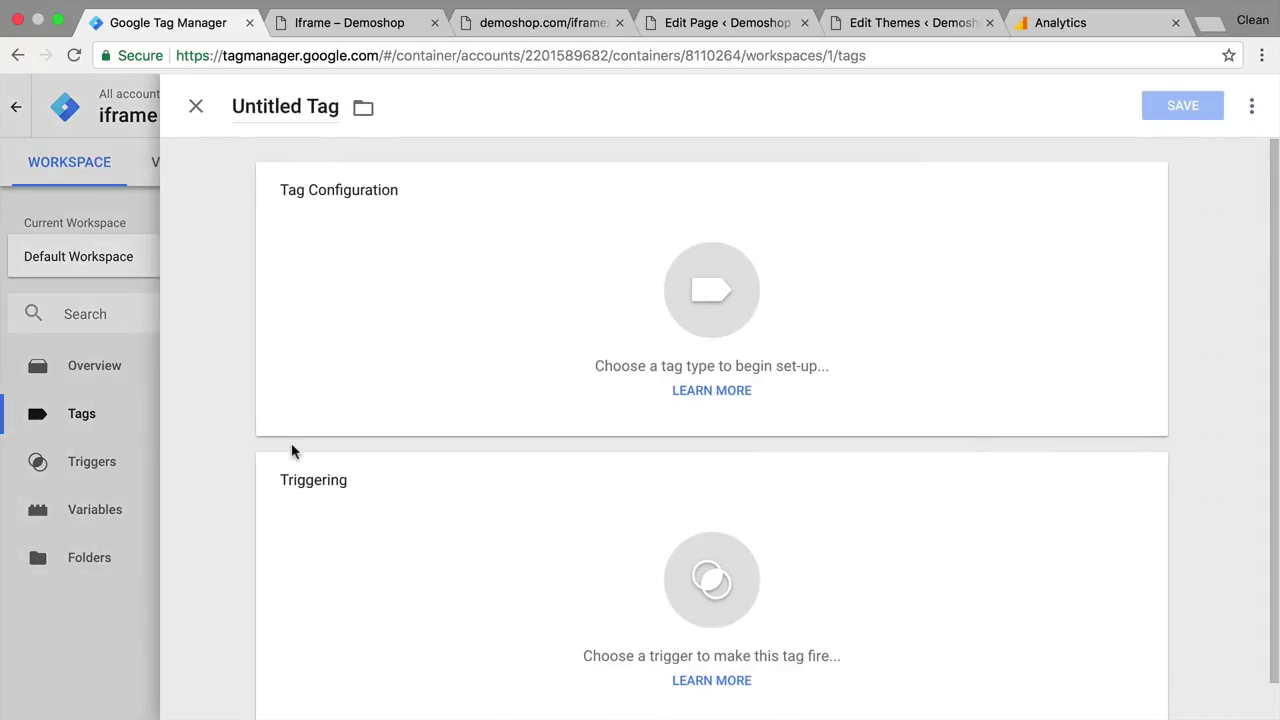
double_click(268, 103)
triple_click(268, 103)
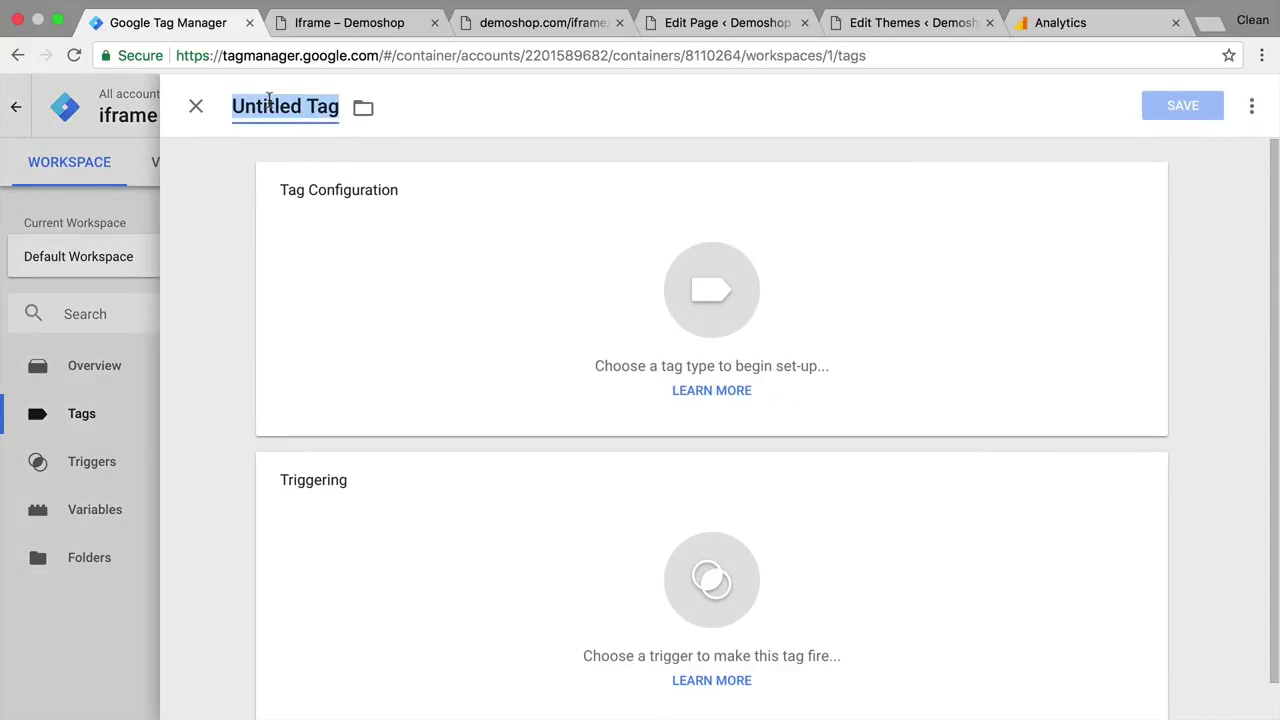
type("Sender - ")
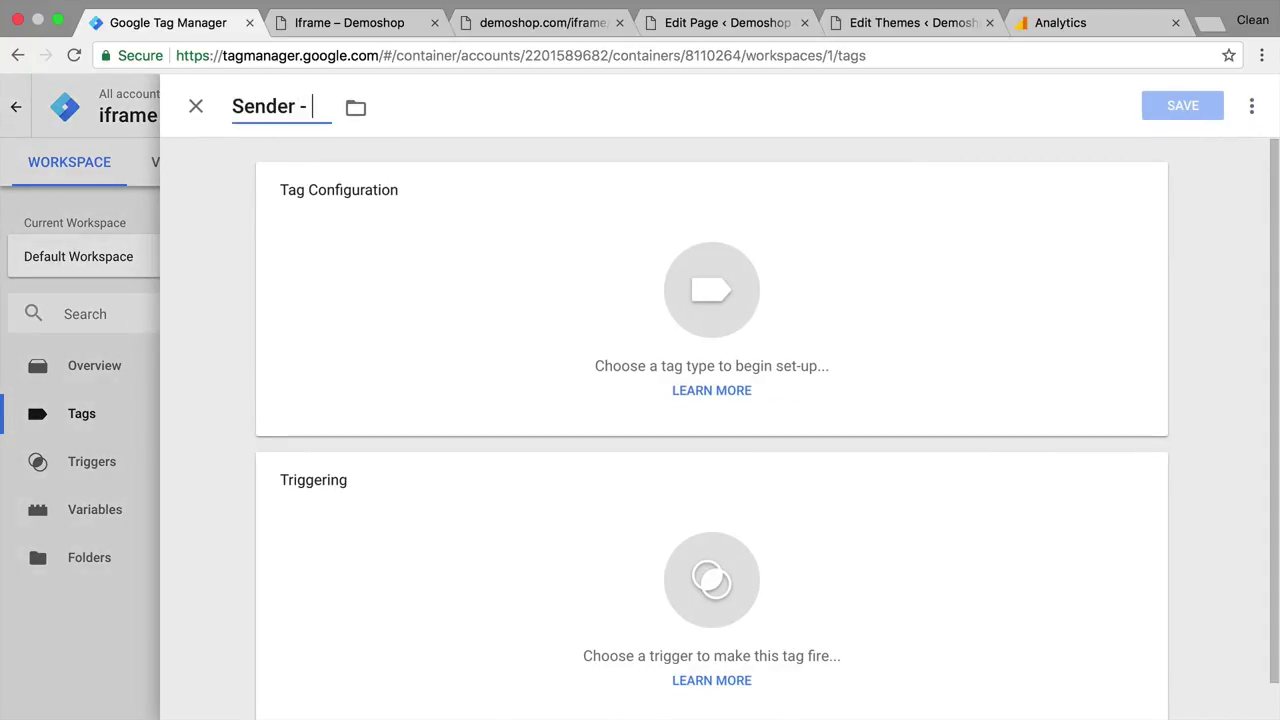
type("postMessage")
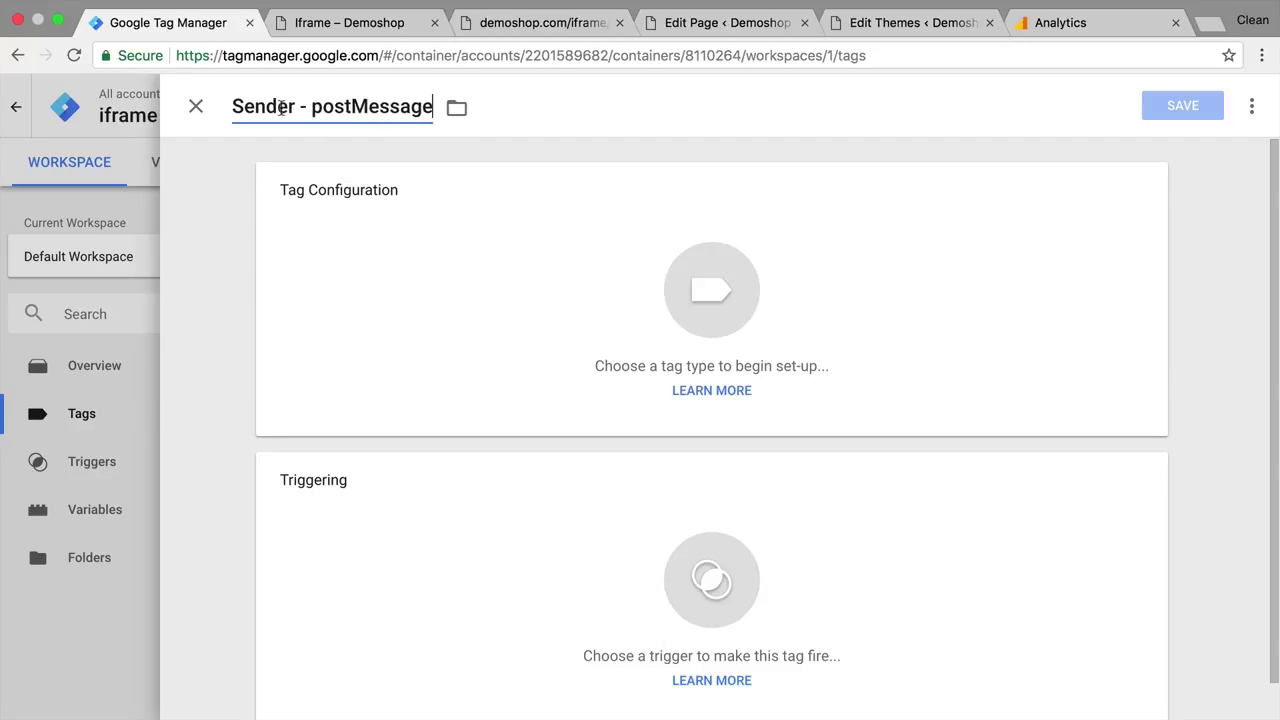
type("- form Submits")
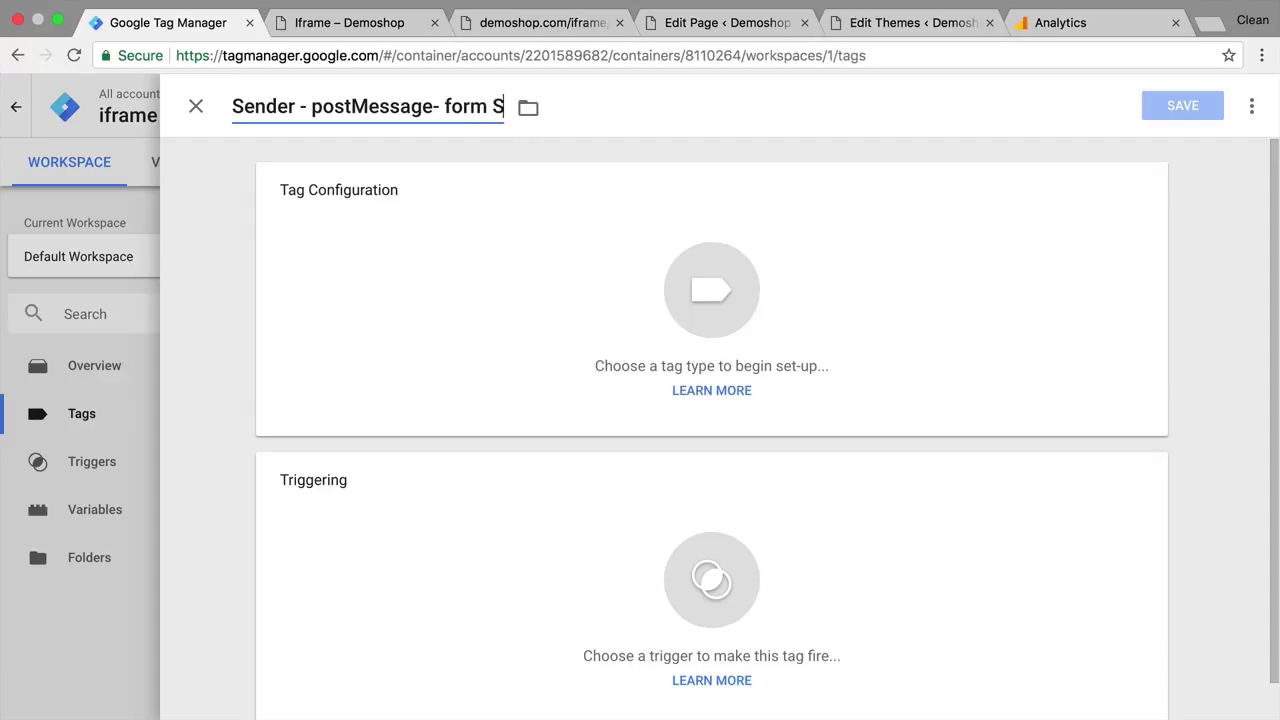
left_click(538, 297)
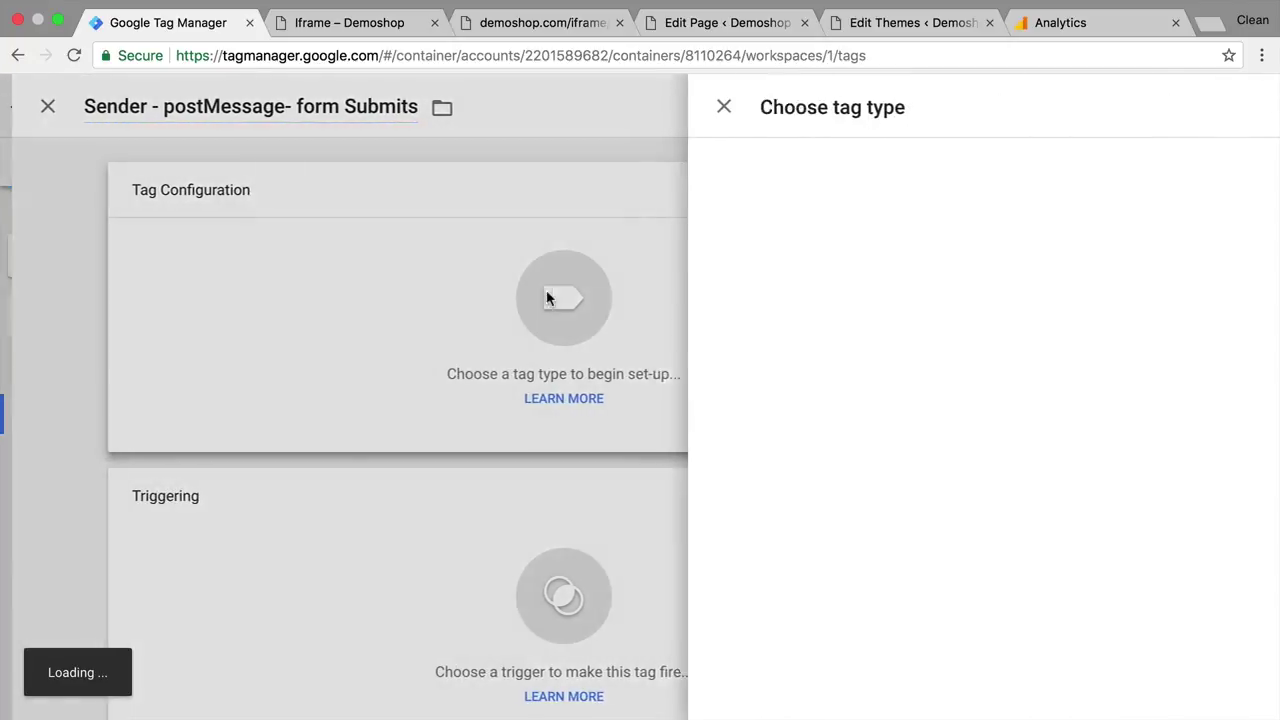
scroll(954, 486, "down", 5)
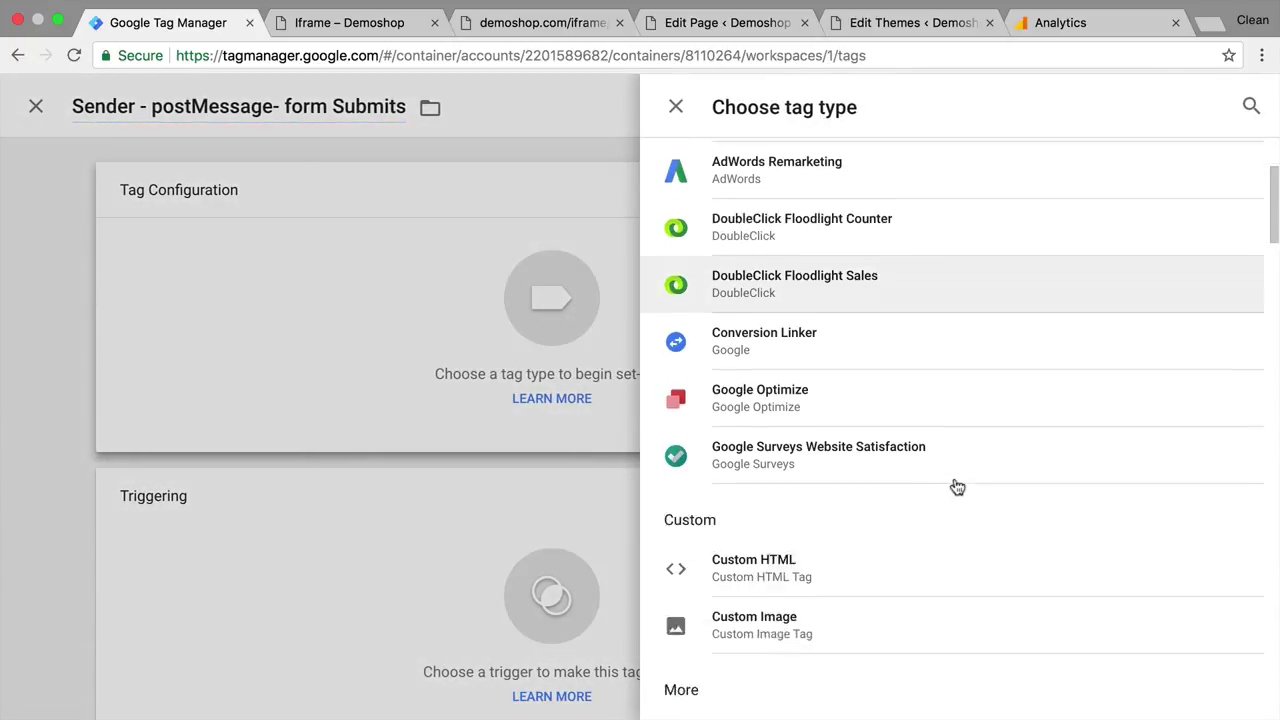
left_click(843, 437)
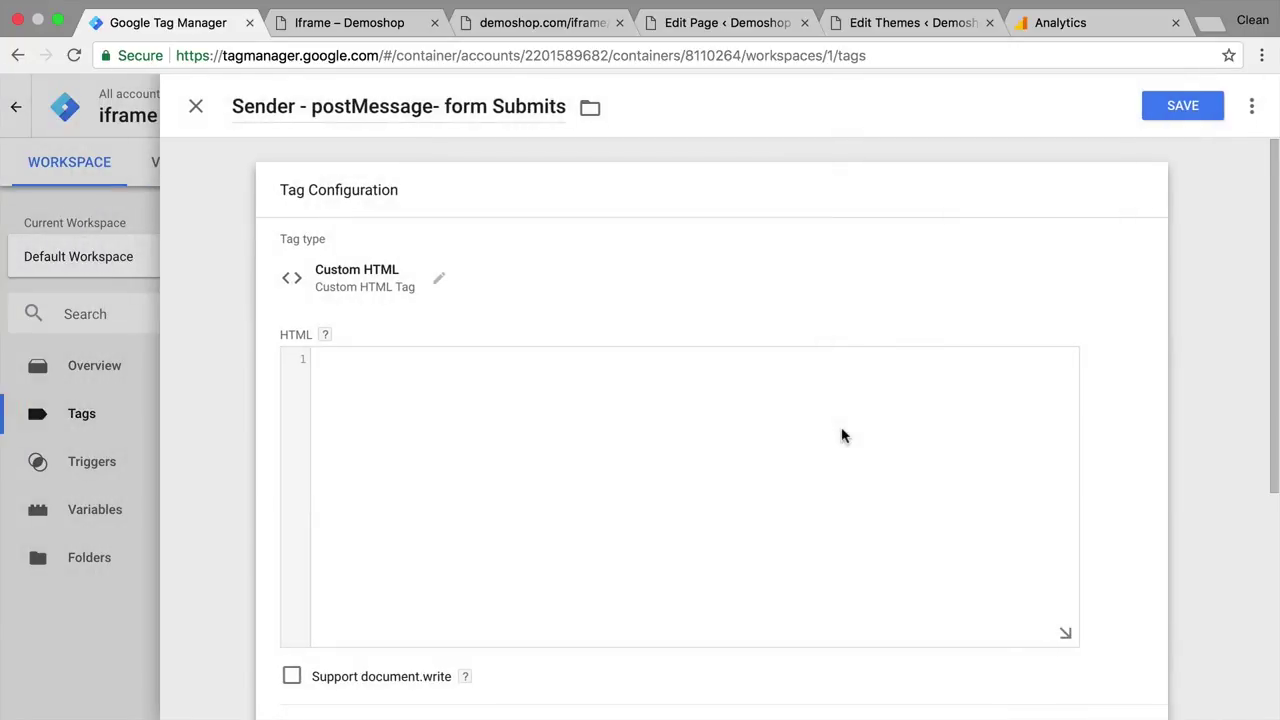
Fetch the prepared postMessage script from the other application and paste it into the tag's HTML code.
left_click(674, 463)
key("super+Tab")
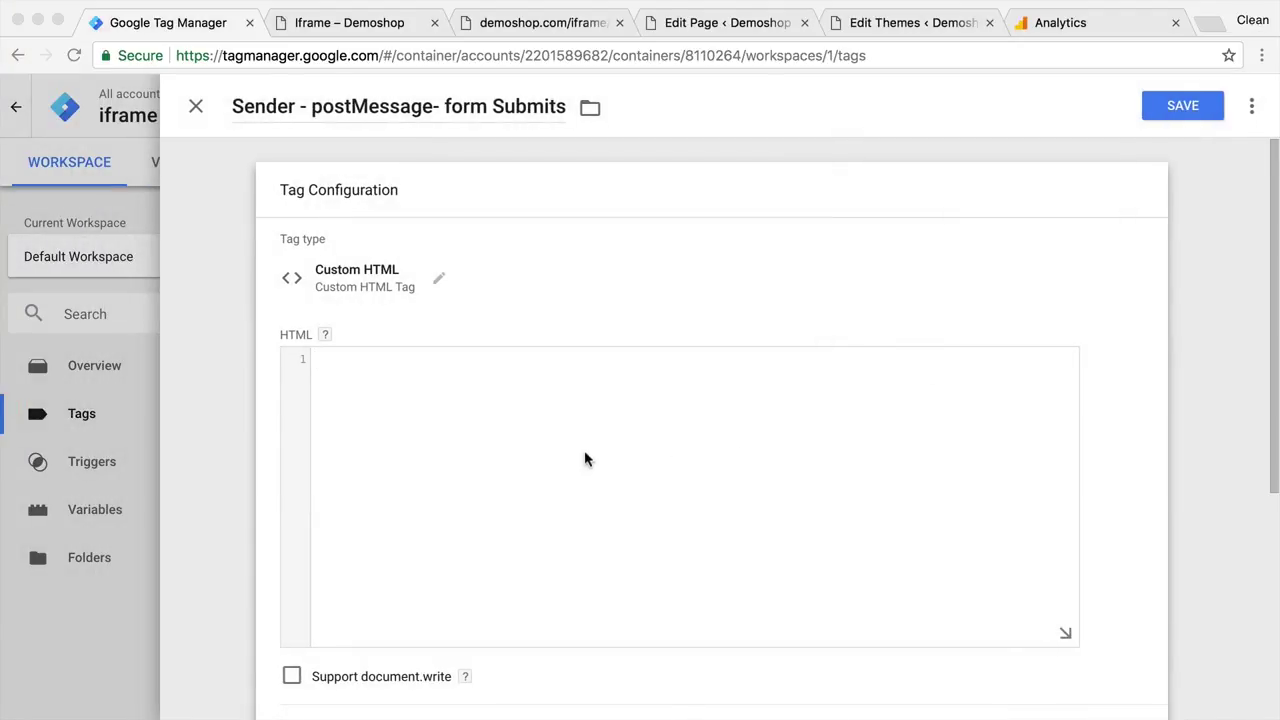
key("super+Tab")
type("<script>   try {       var postObject = JSON.stringify({         event: 'formSubmit',         data: 'test'       });       parent.postMessage(postObject, 'http://demoshop.com'); } catch(e) {   window.console && window.console.log(e); }   </script>")
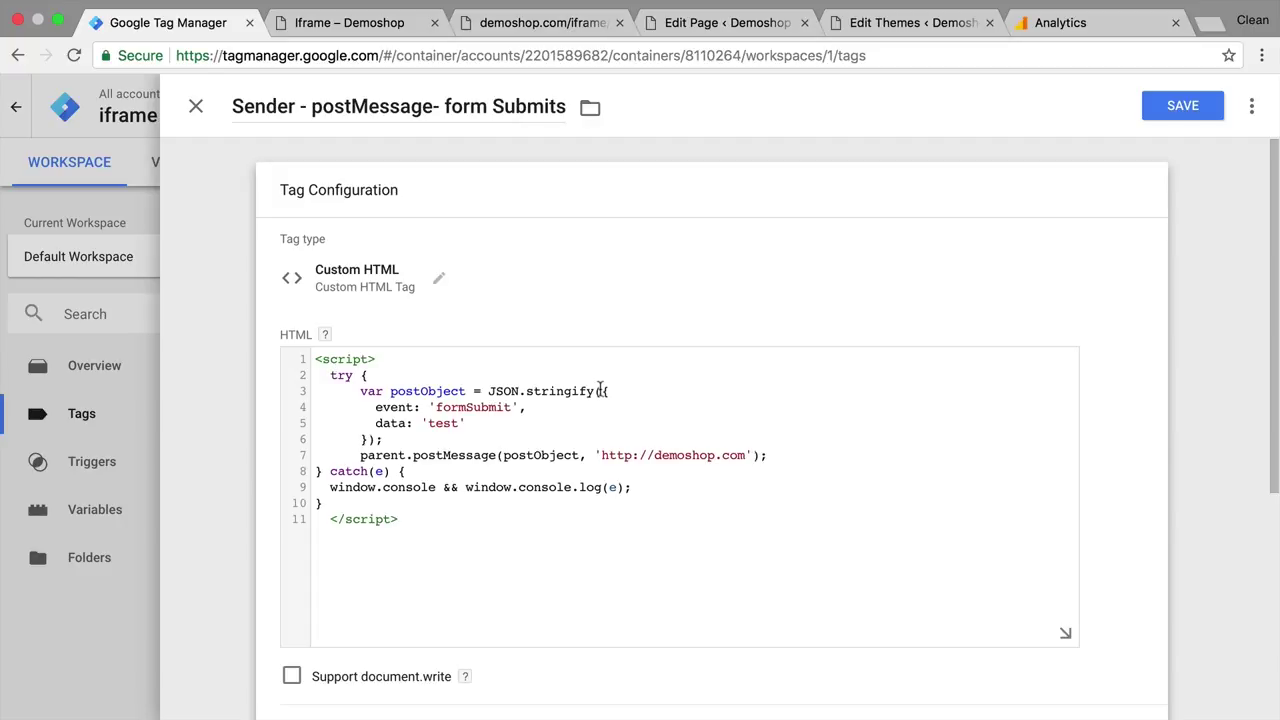
In the script's postObject, replace the 'test' value with 'Contact Us' and rename its data key to form.
left_click_drag(369, 408, 551, 411)
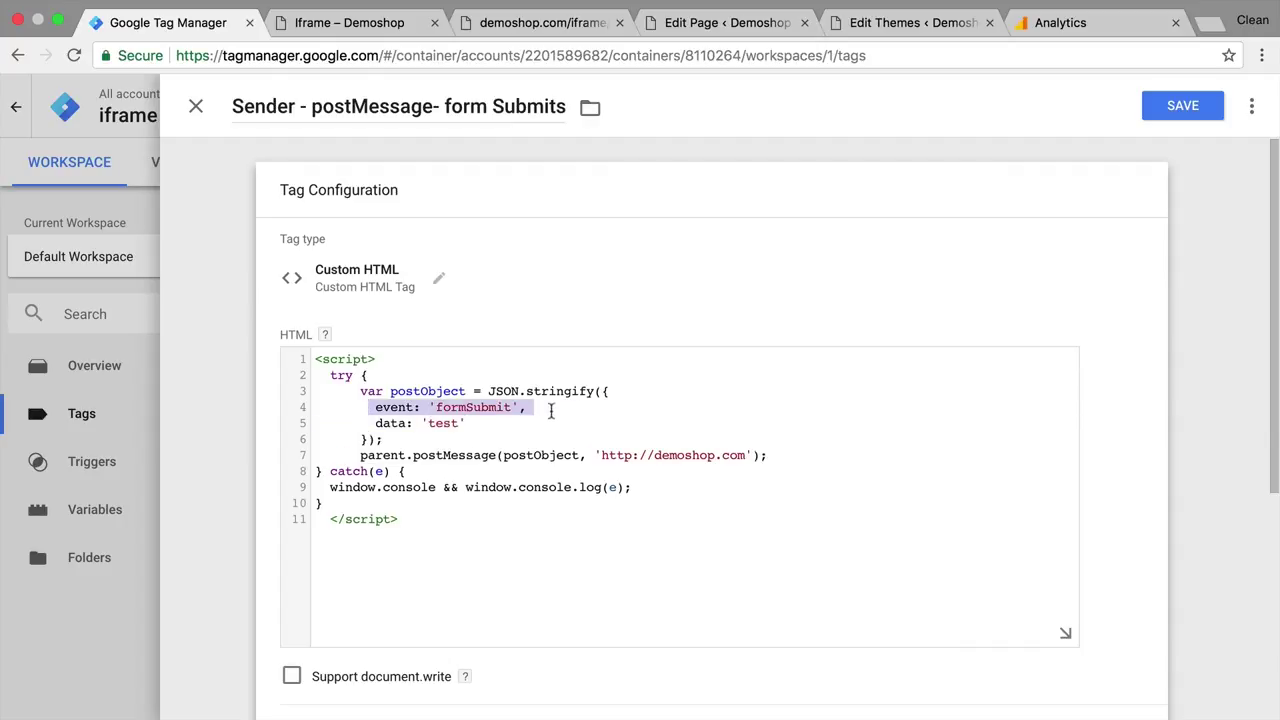
left_click_drag(375, 423, 492, 425)
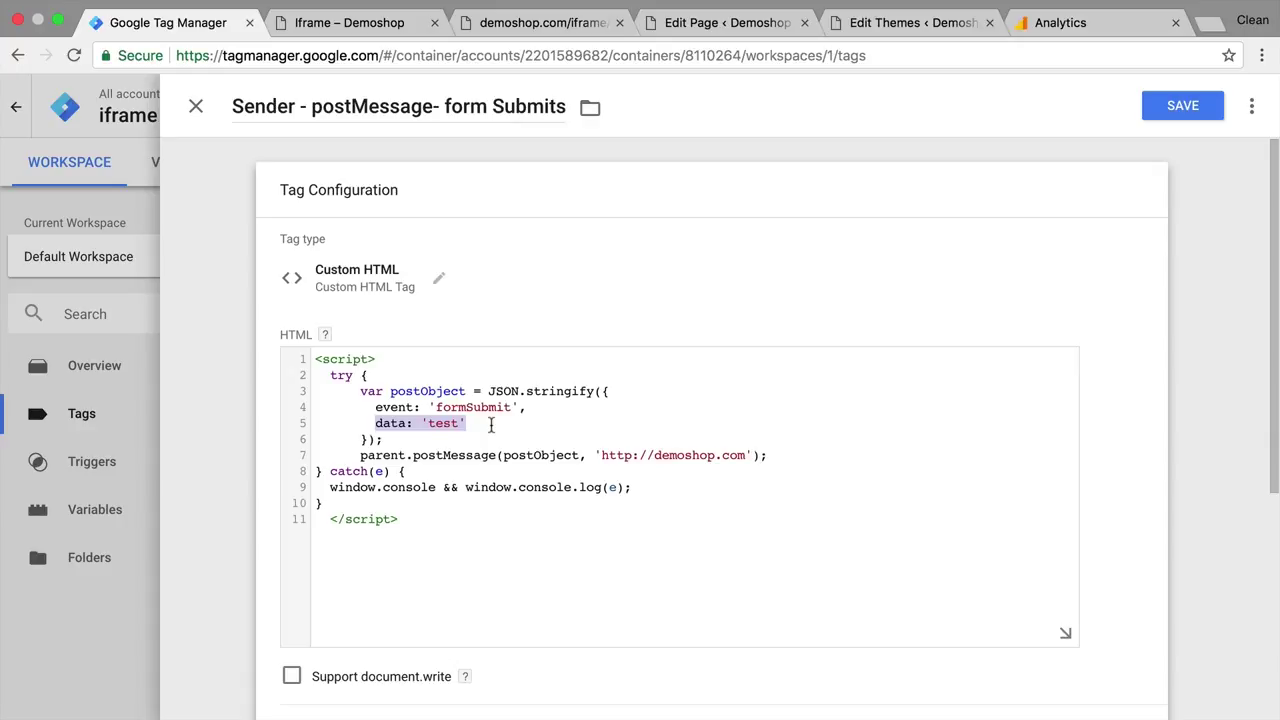
left_click(437, 407)
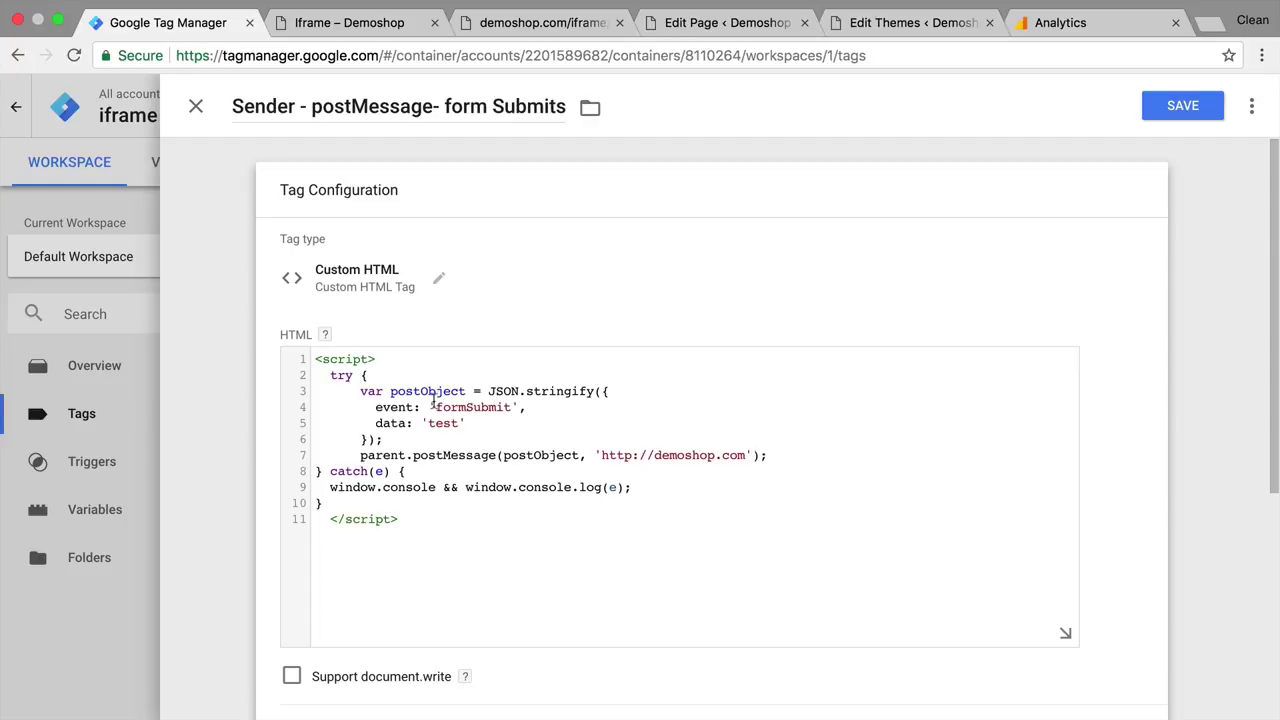
double_click(487, 404)
double_click(441, 425)
type("Contact U")
double_click(391, 424)
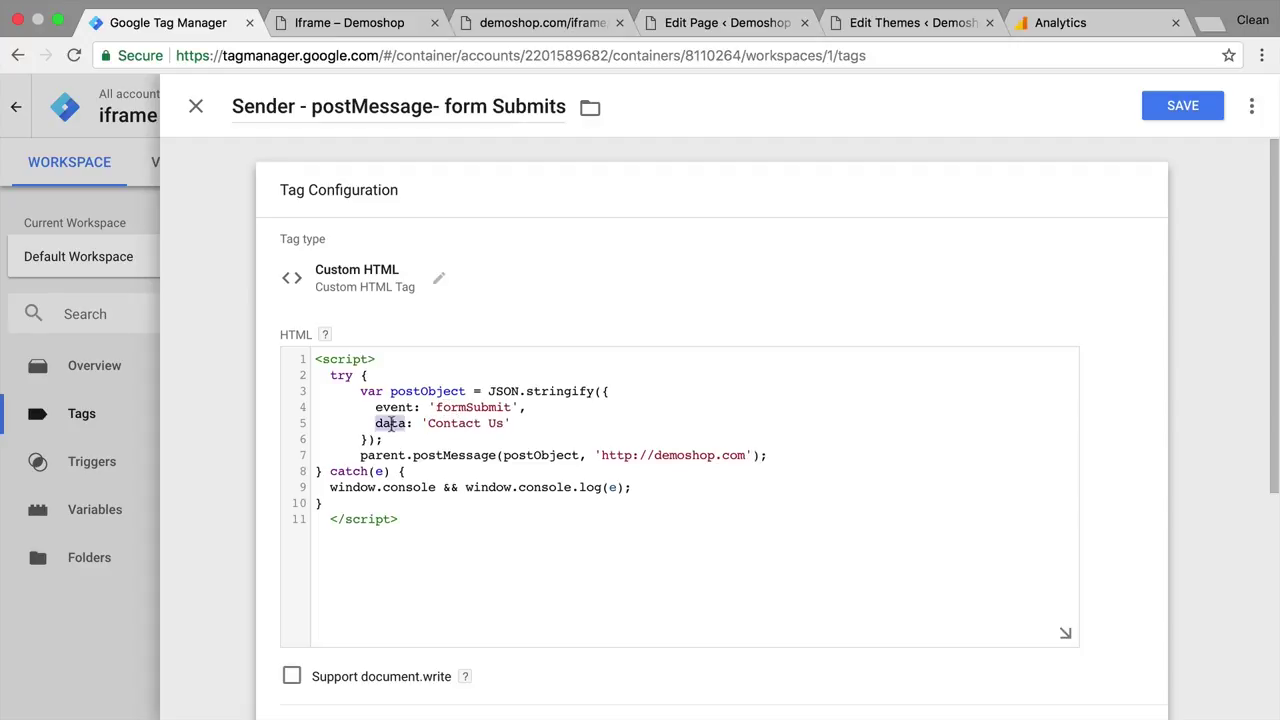
type("form")
Change the script's event value to 'iframeFormSubmit'.
type("Iframe")
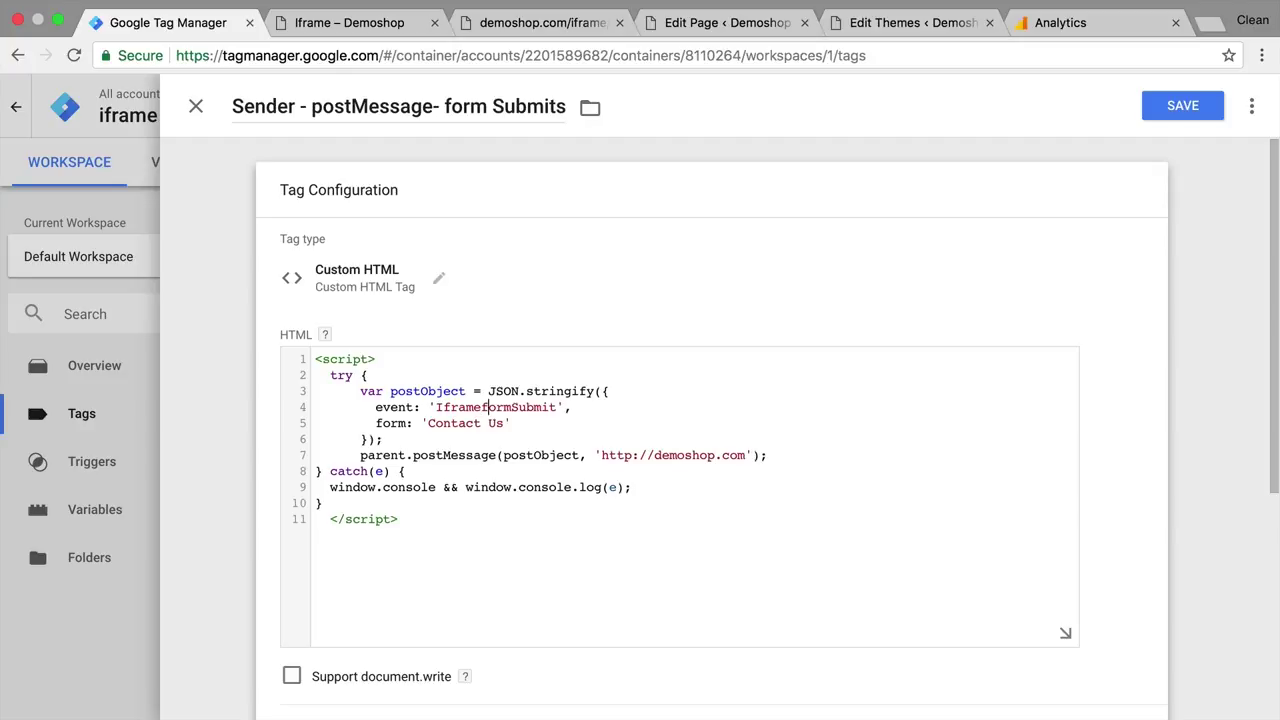
key("BackSpace")
type("F")
key("Left")
key("Left")
key("Left")
key("Left")
key("Left")
key("Left")
key("BackSpace")
type("i")
Attach the form - ninja_forms_form_1 trigger to the sender tag and save the tag.
scroll(826, 486, "down", 5)
left_click(523, 620)
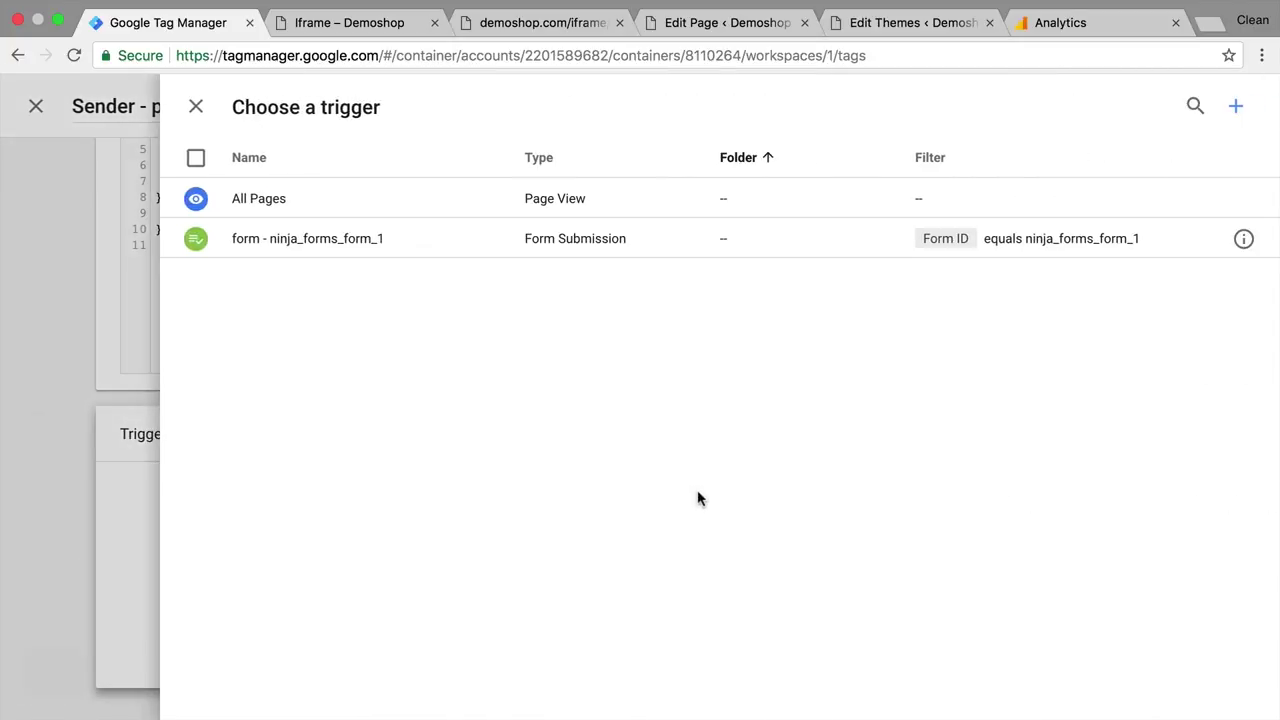
left_click(290, 238)
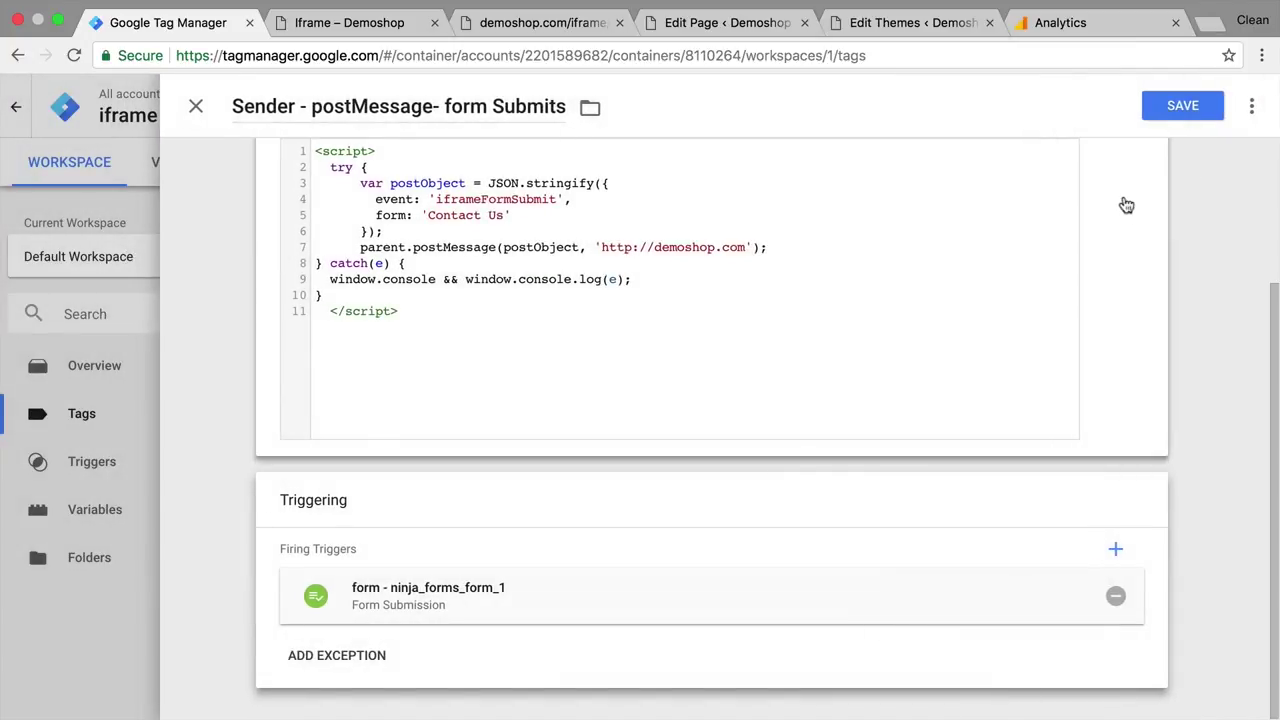
left_click(1161, 103)
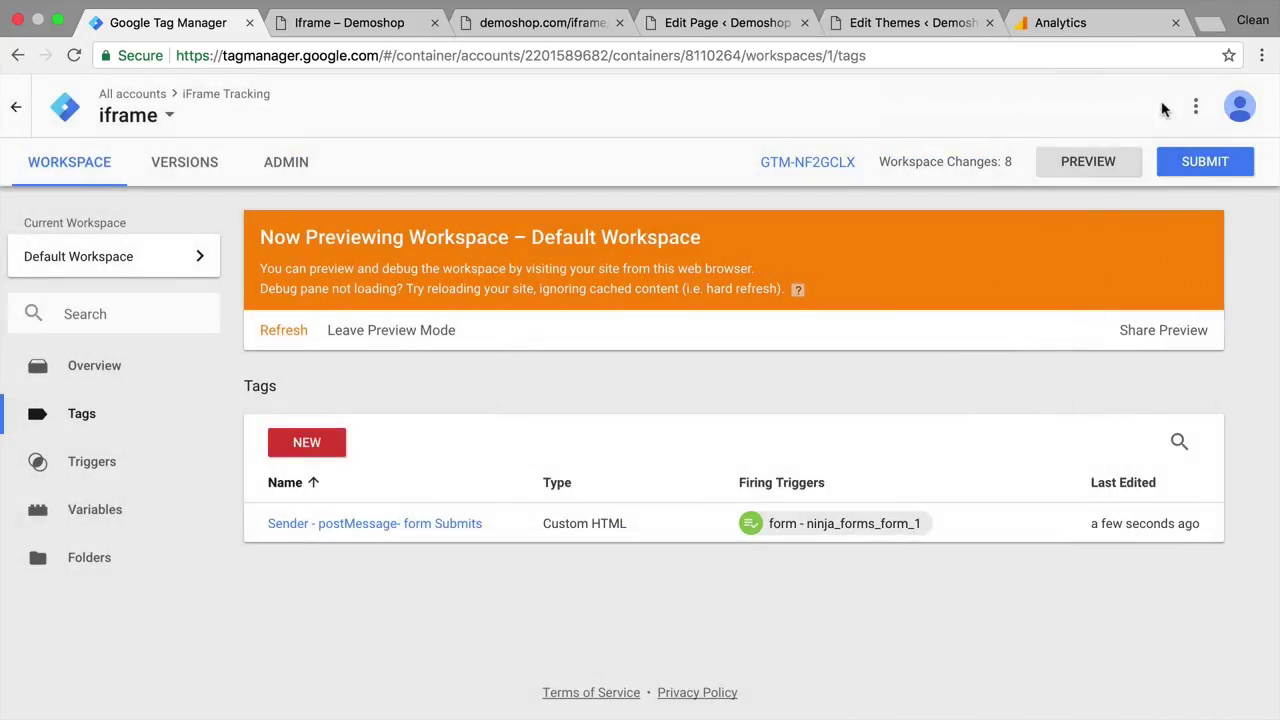
Refresh the iframe container's preview mode and reload the Iframe page on Demoshop.
left_click(266, 332)
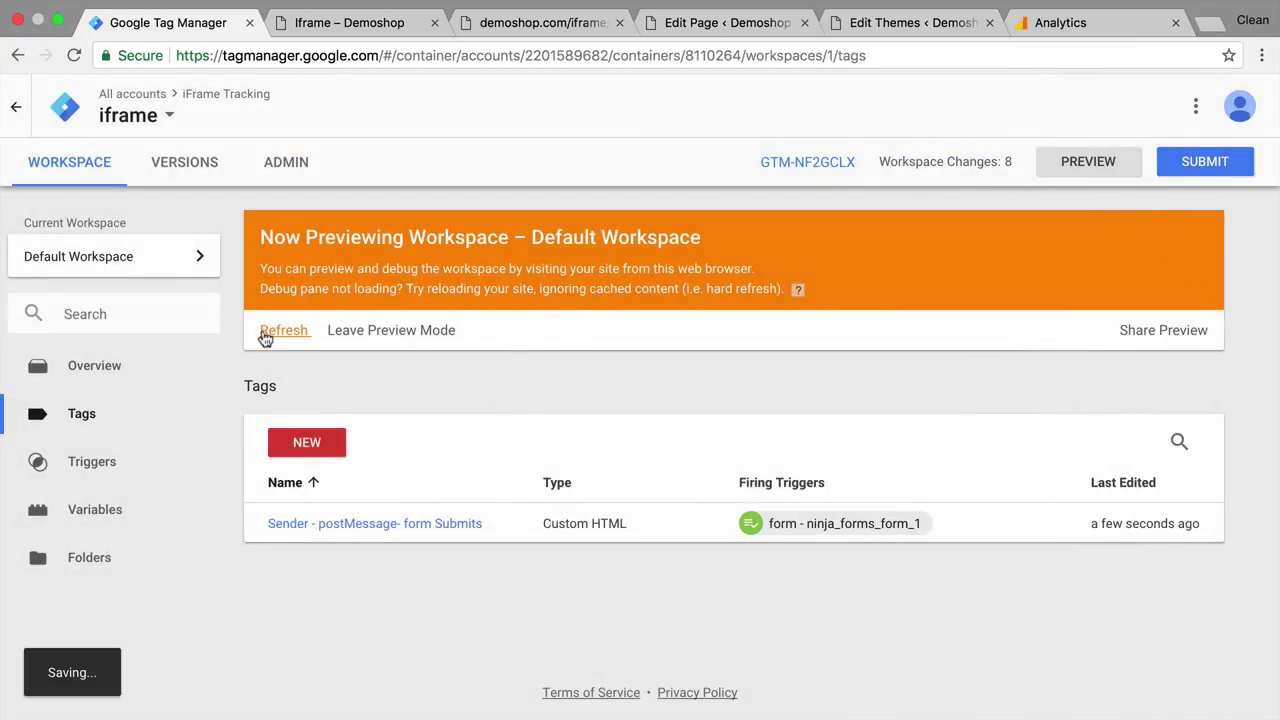
left_click(352, 20)
left_click(73, 55)
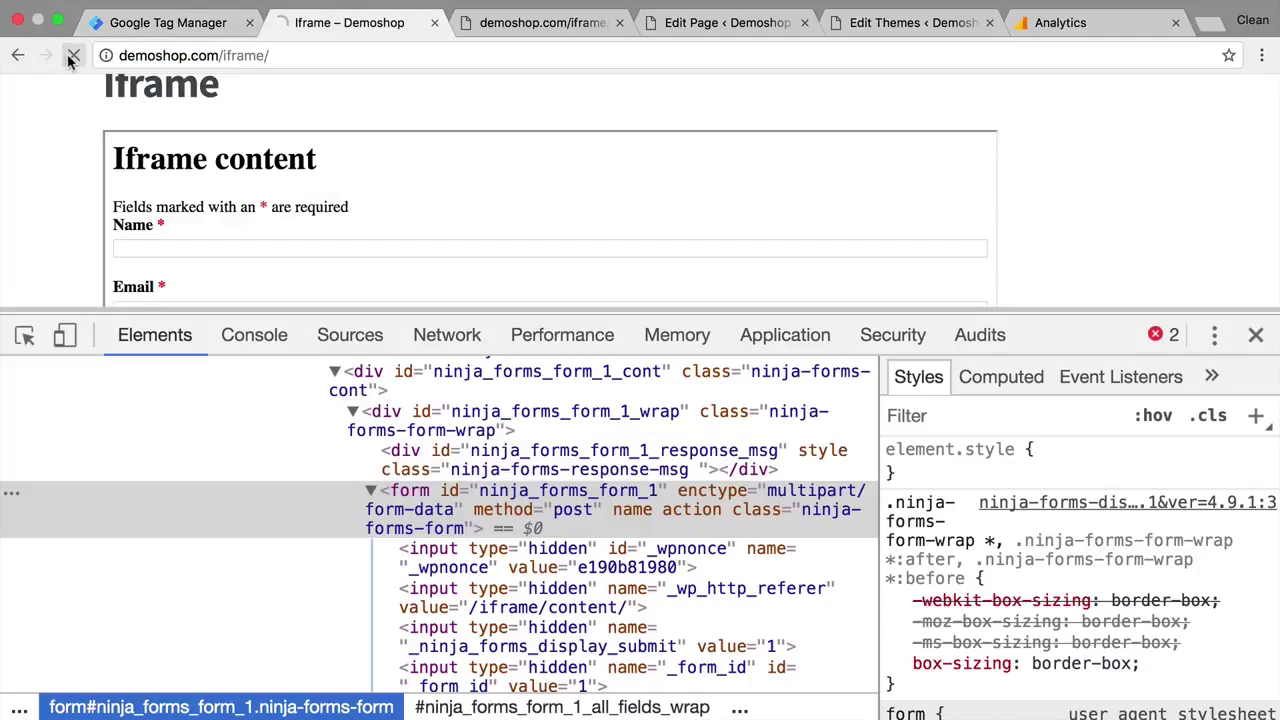
Close the developer tools and collapse the parent container's debug pane on the Iframe page.
left_click(1257, 336)
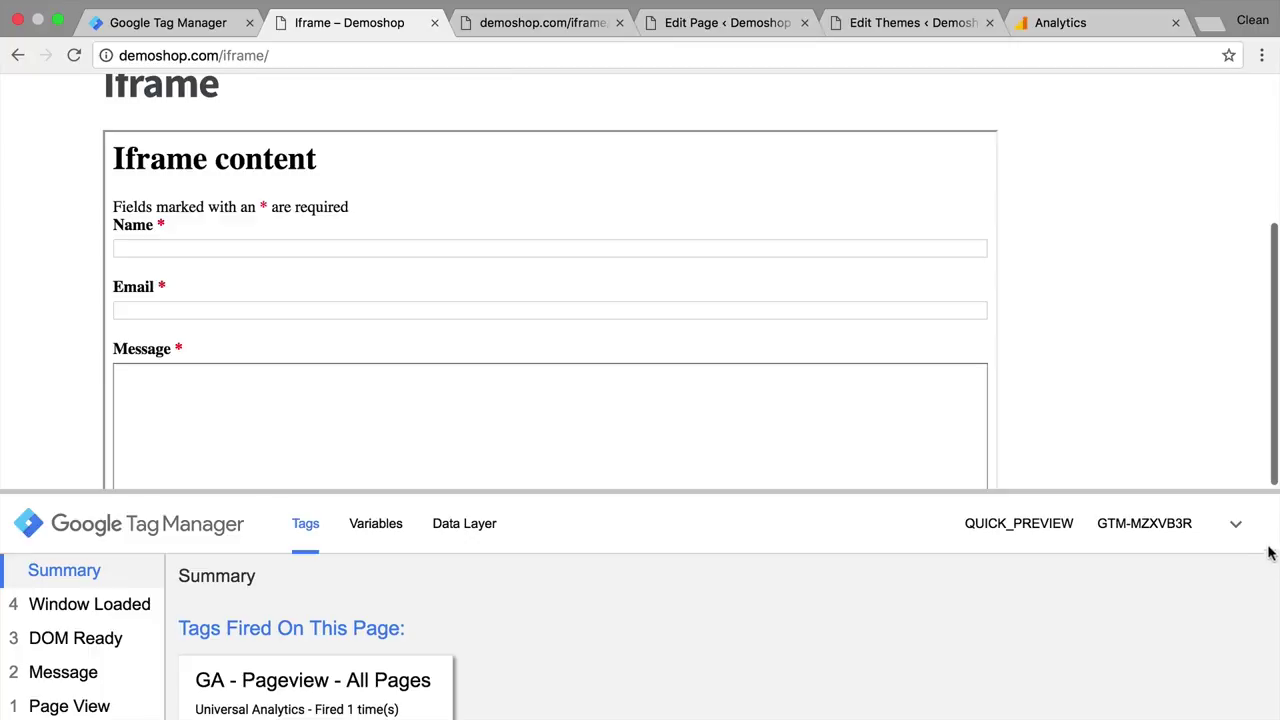
left_click(1235, 527)
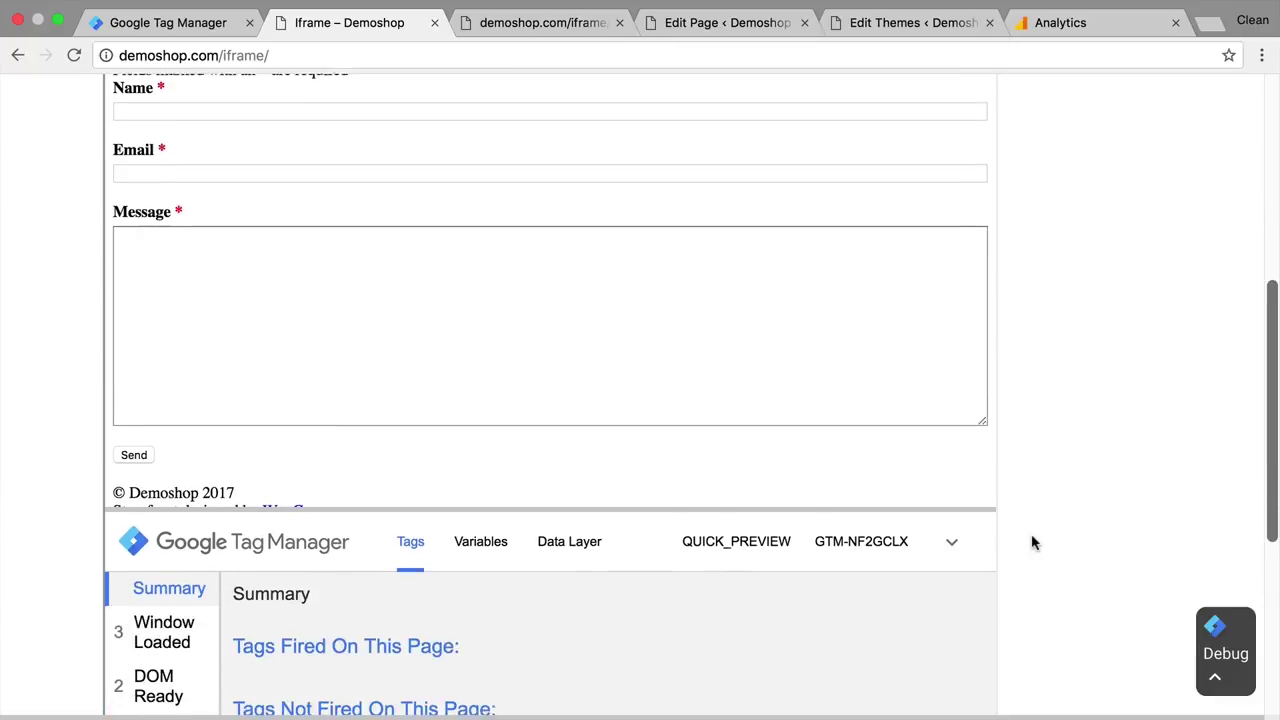
scroll(526, 677, "up", 2)
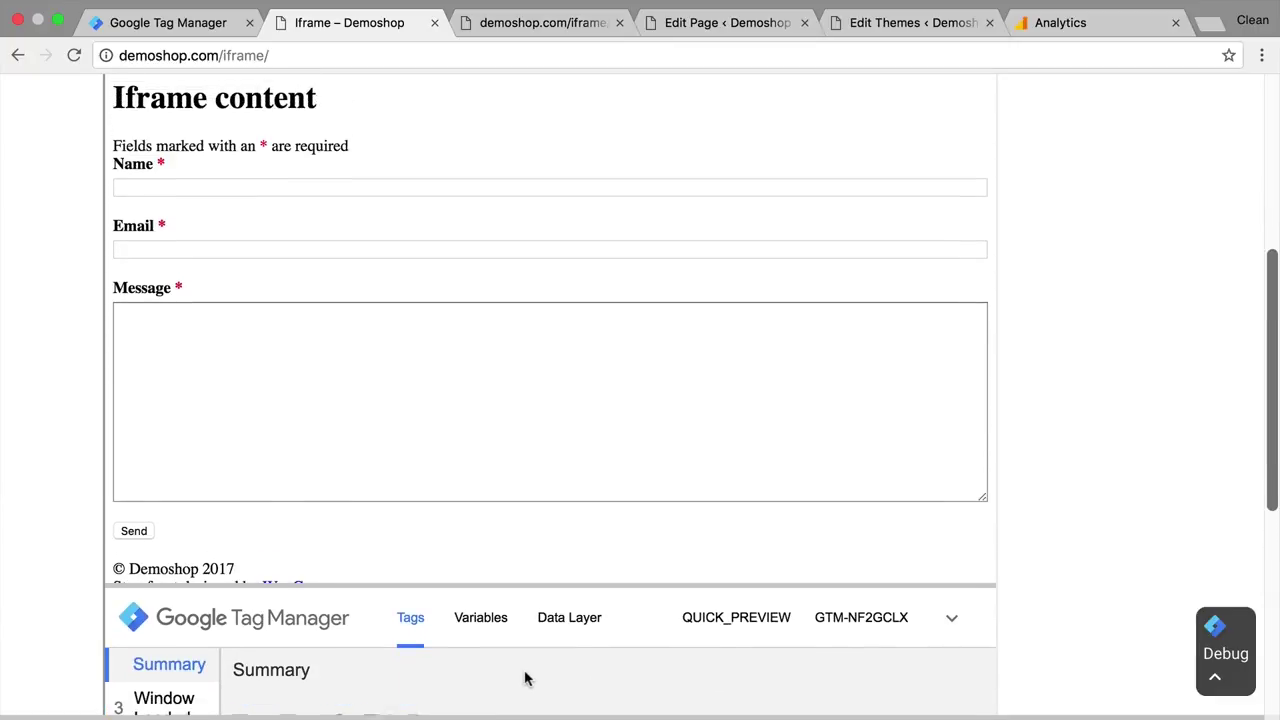
Submit the iframe form with the autofilled test contact and the message test, and reopen the parent container's debug pane.
left_click(189, 193)
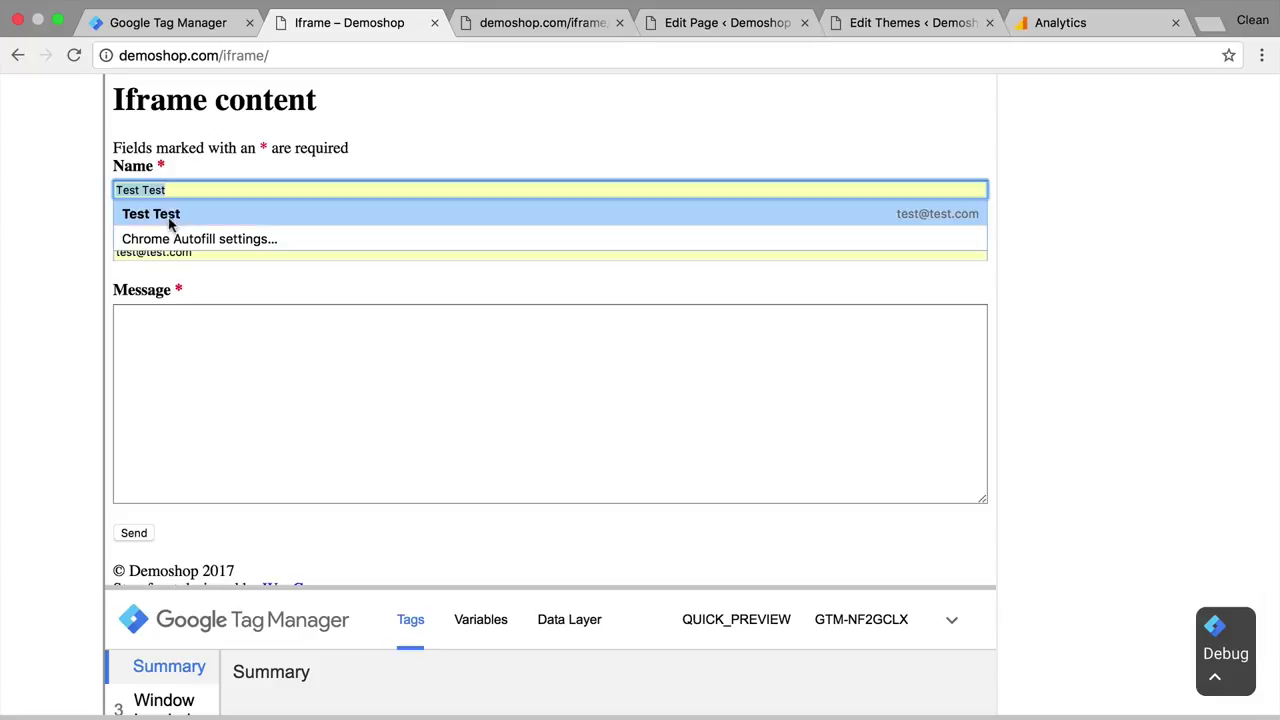
left_click(171, 211)
left_click(169, 369)
type("test")
scroll(71, 429, "down", 5)
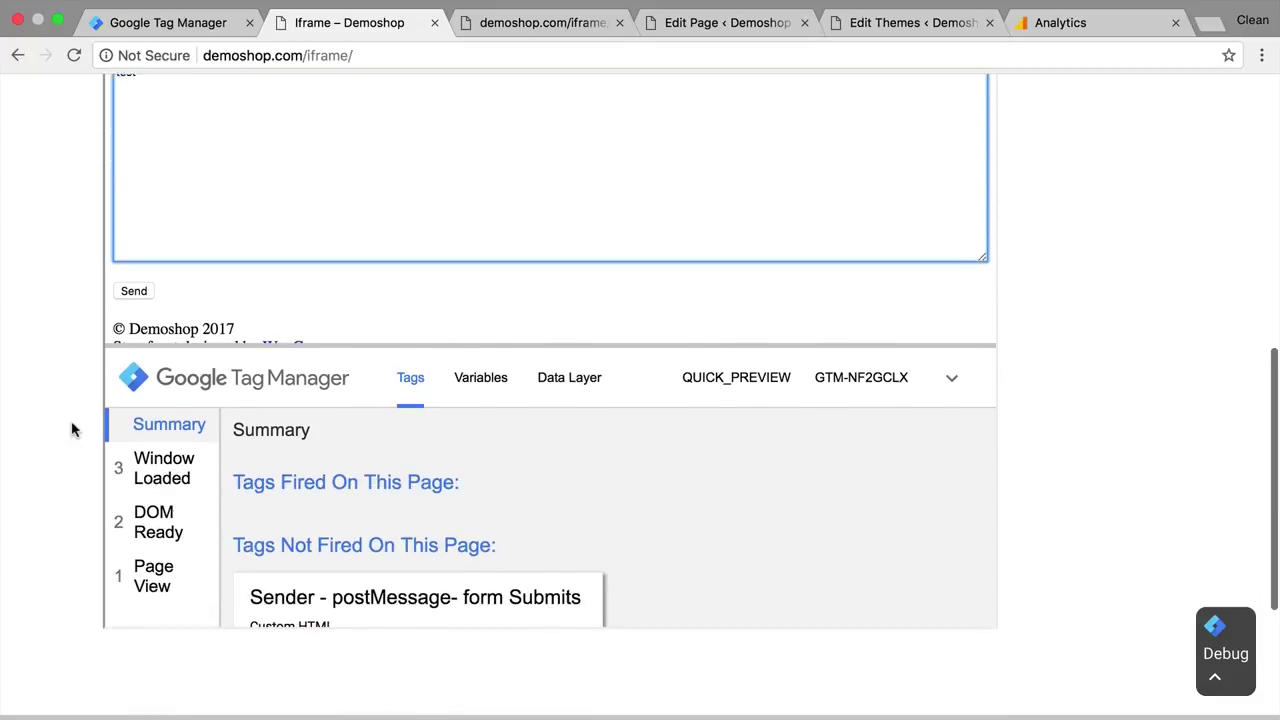
left_click(134, 273)
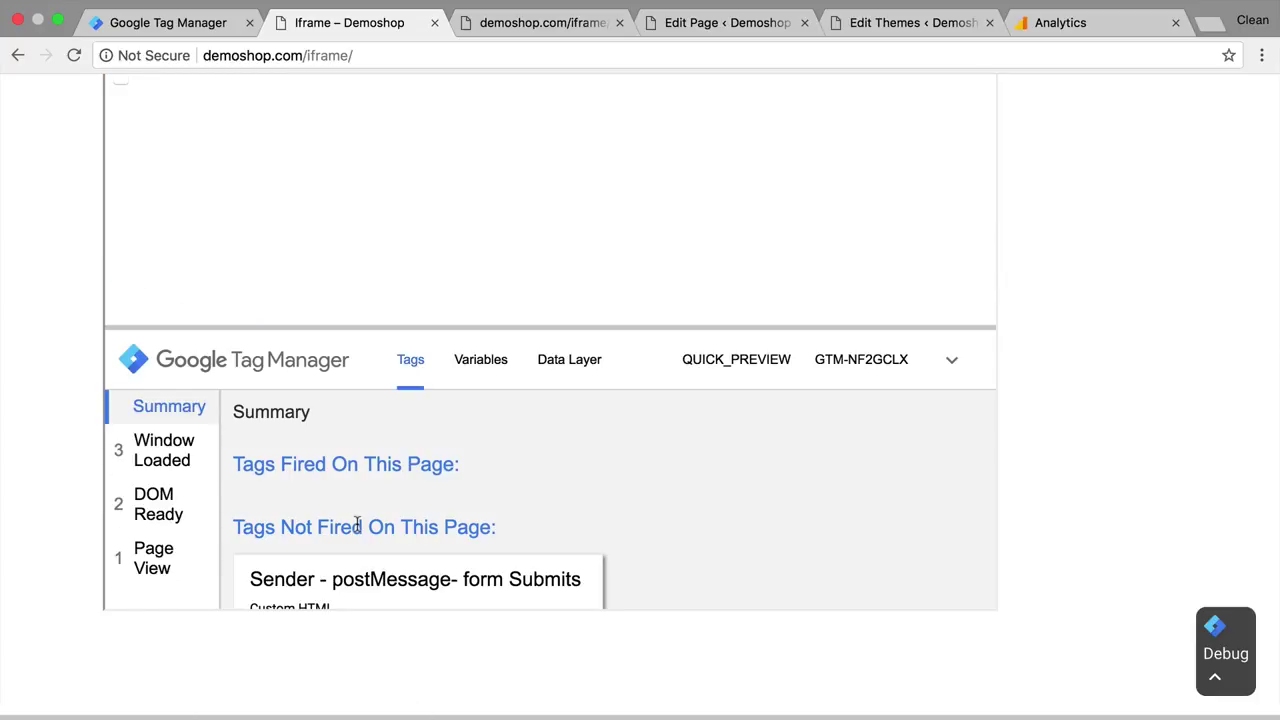
scroll(281, 503, "up", 5)
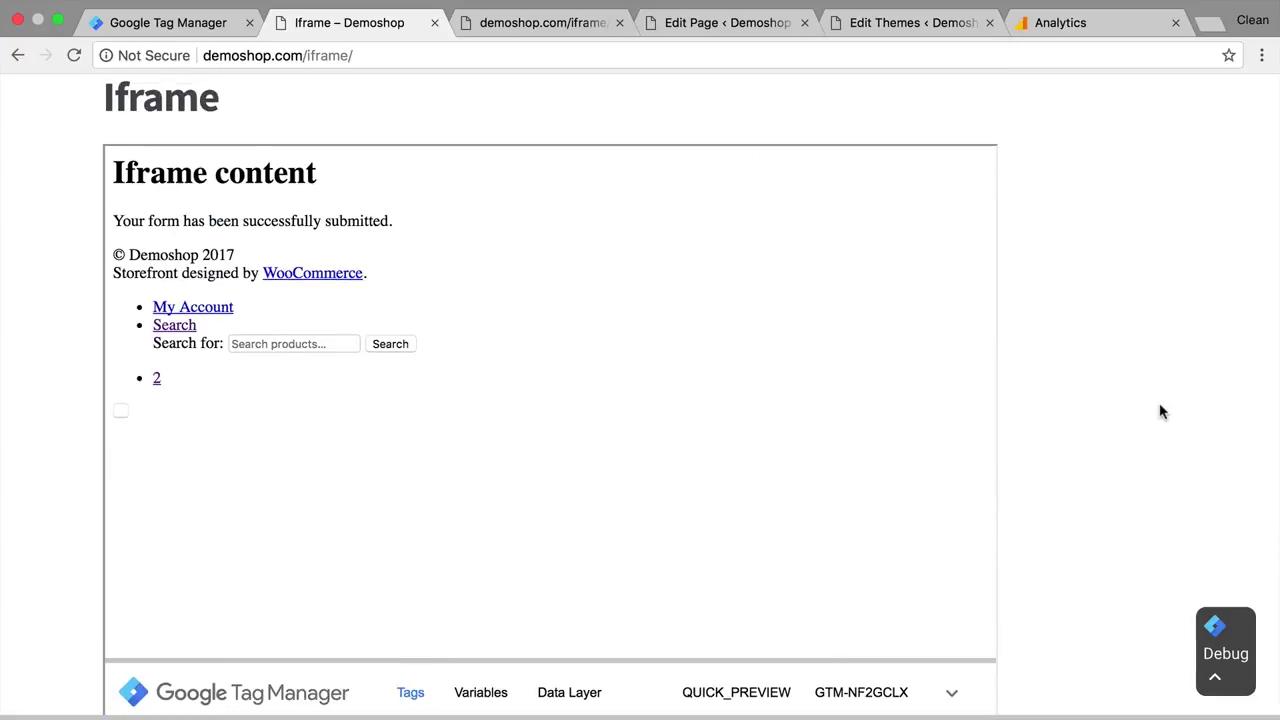
left_click_drag(1152, 714, 1139, 417)
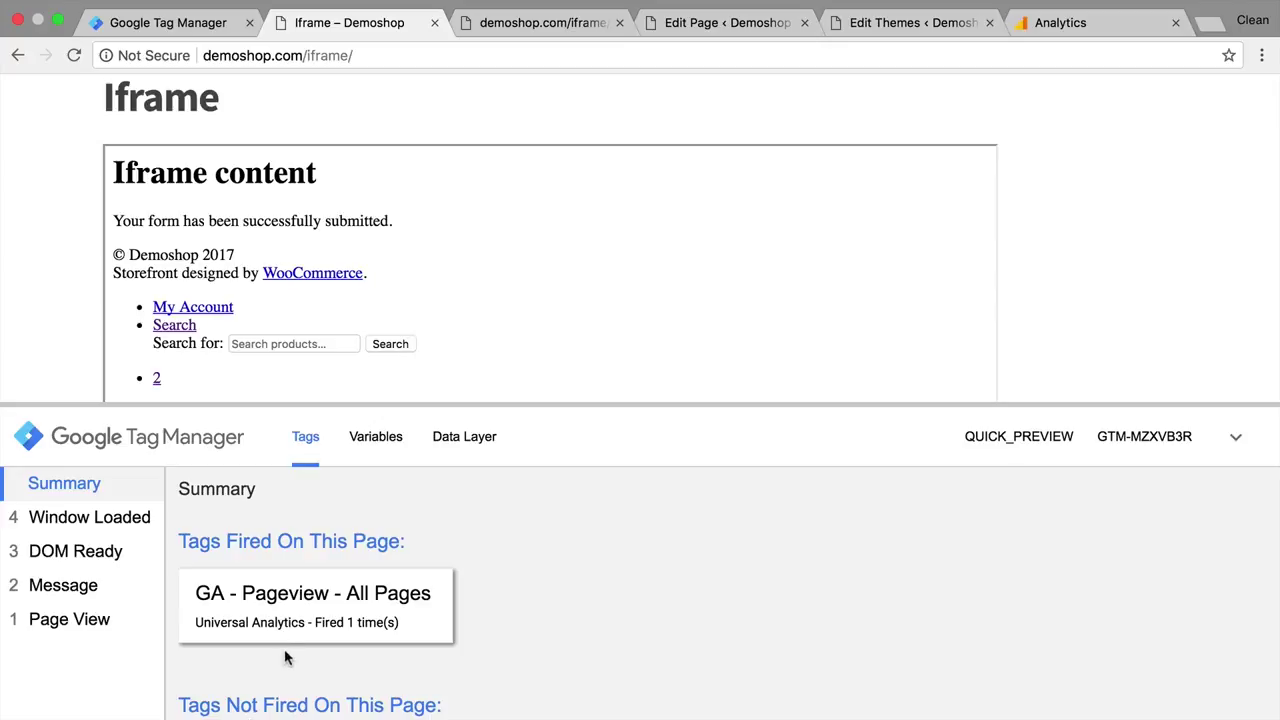
In Google Tag Manager, switch to the Parent Frame container of the iFrame Tracking account and open its tags.
left_click(143, 20)
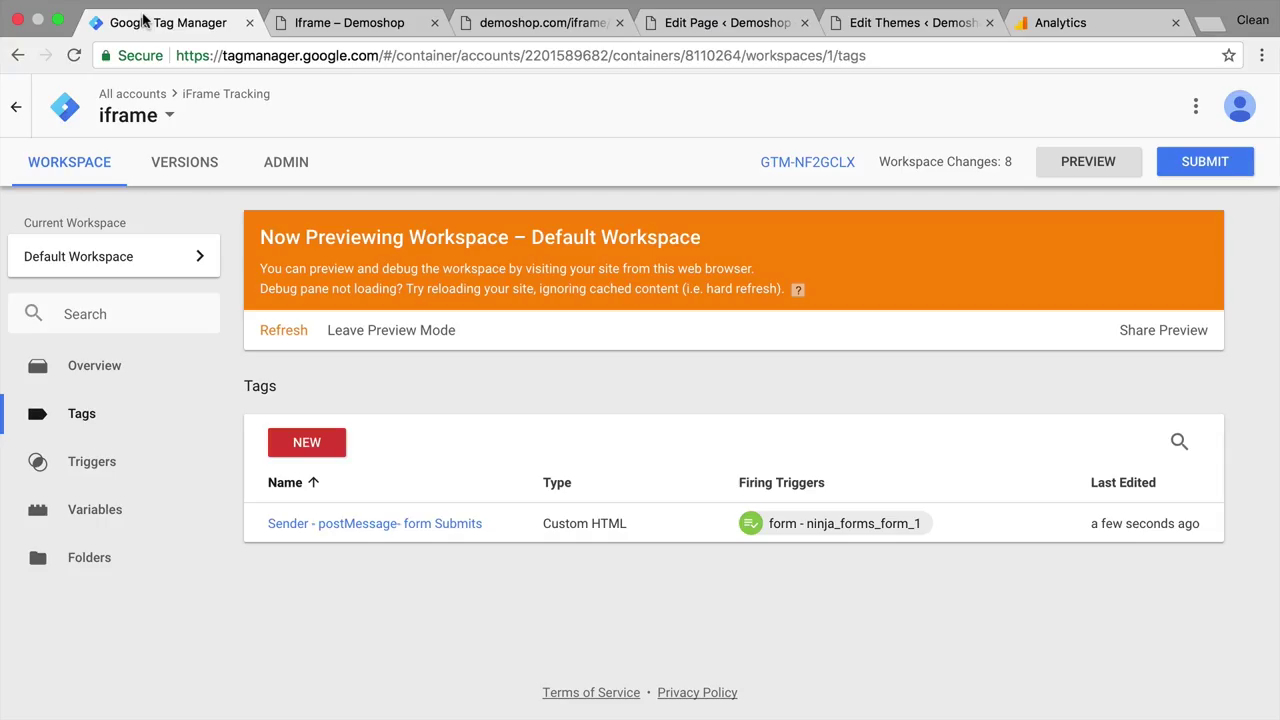
left_click(18, 107)
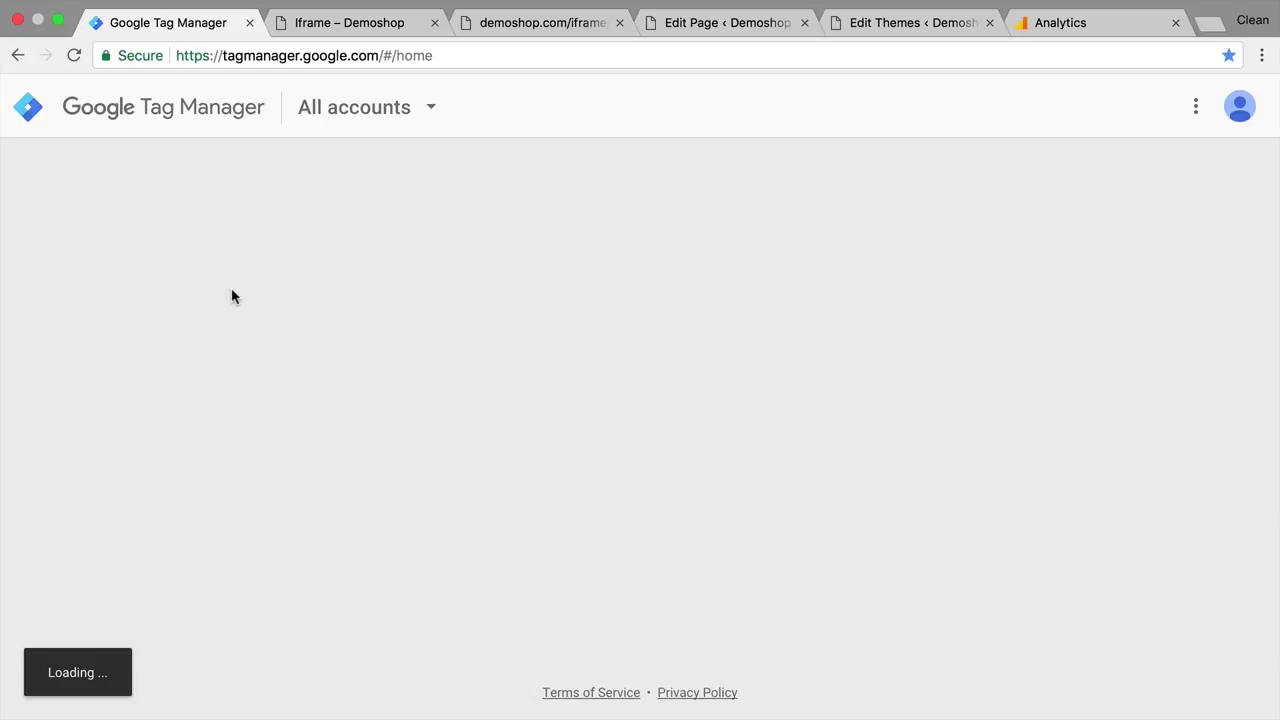
scroll(248, 427, "down", 20)
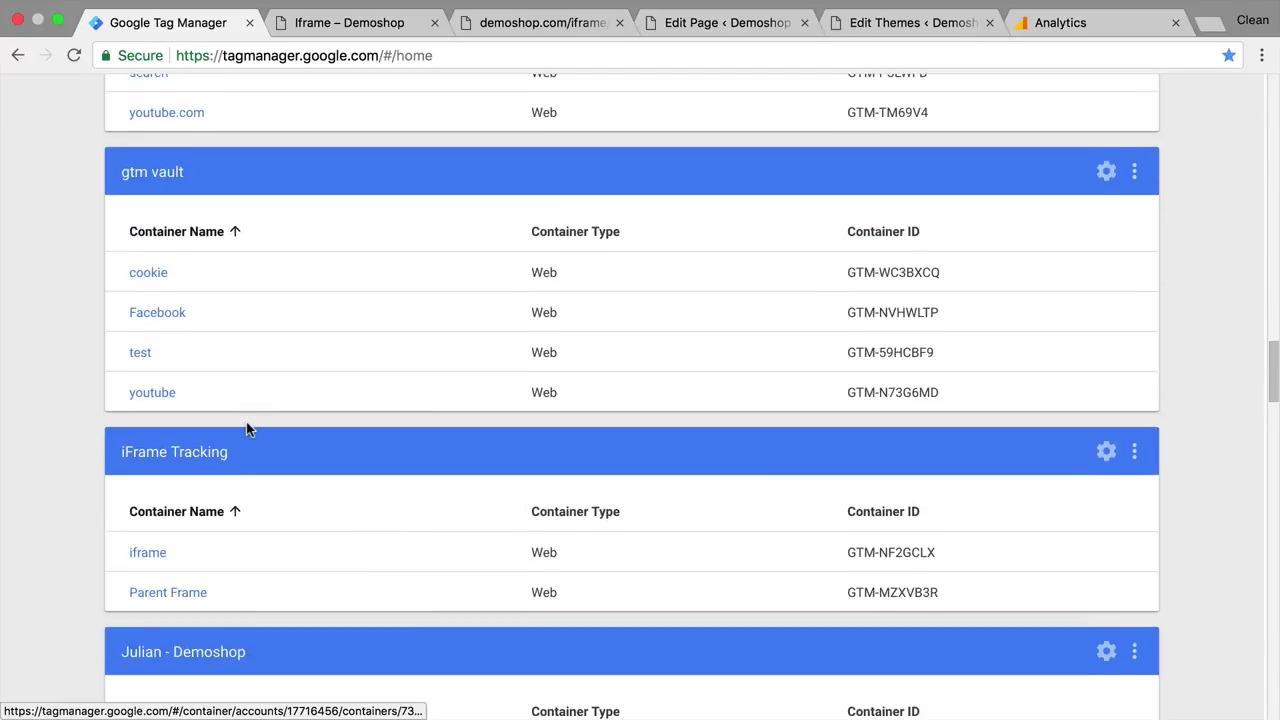
scroll(248, 427, "down", 2)
left_click(150, 450)
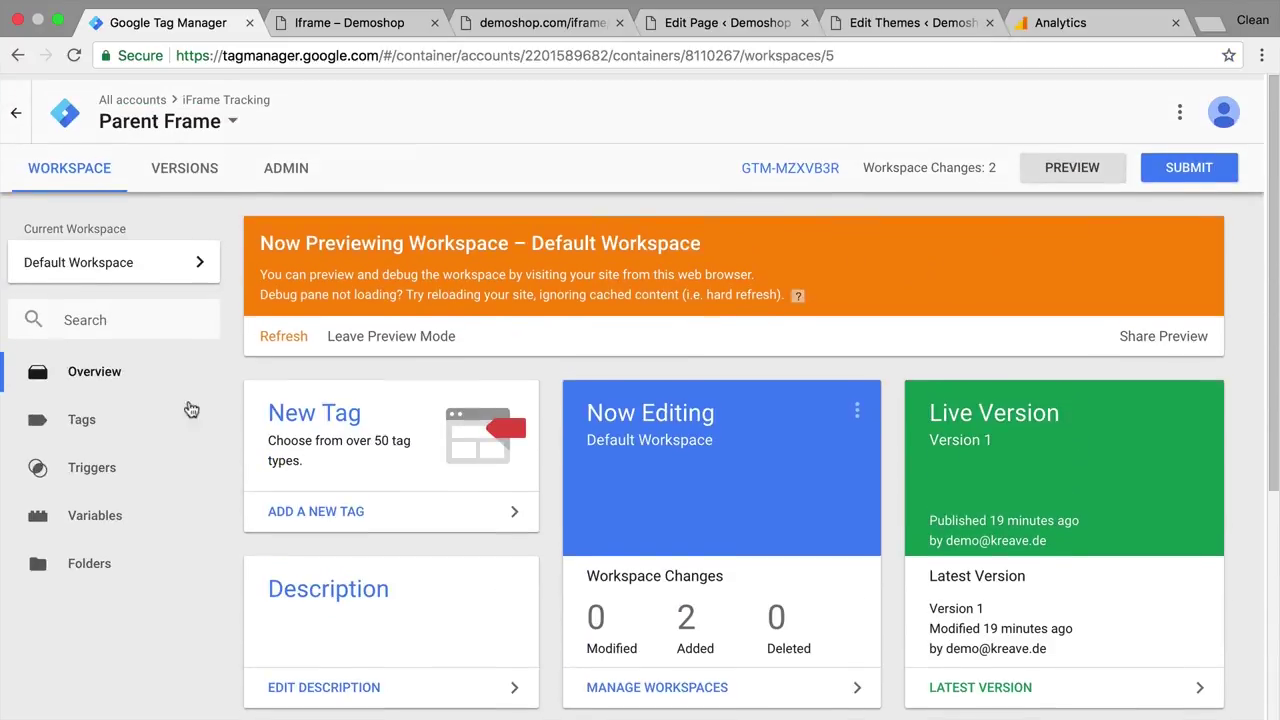
left_click(79, 418)
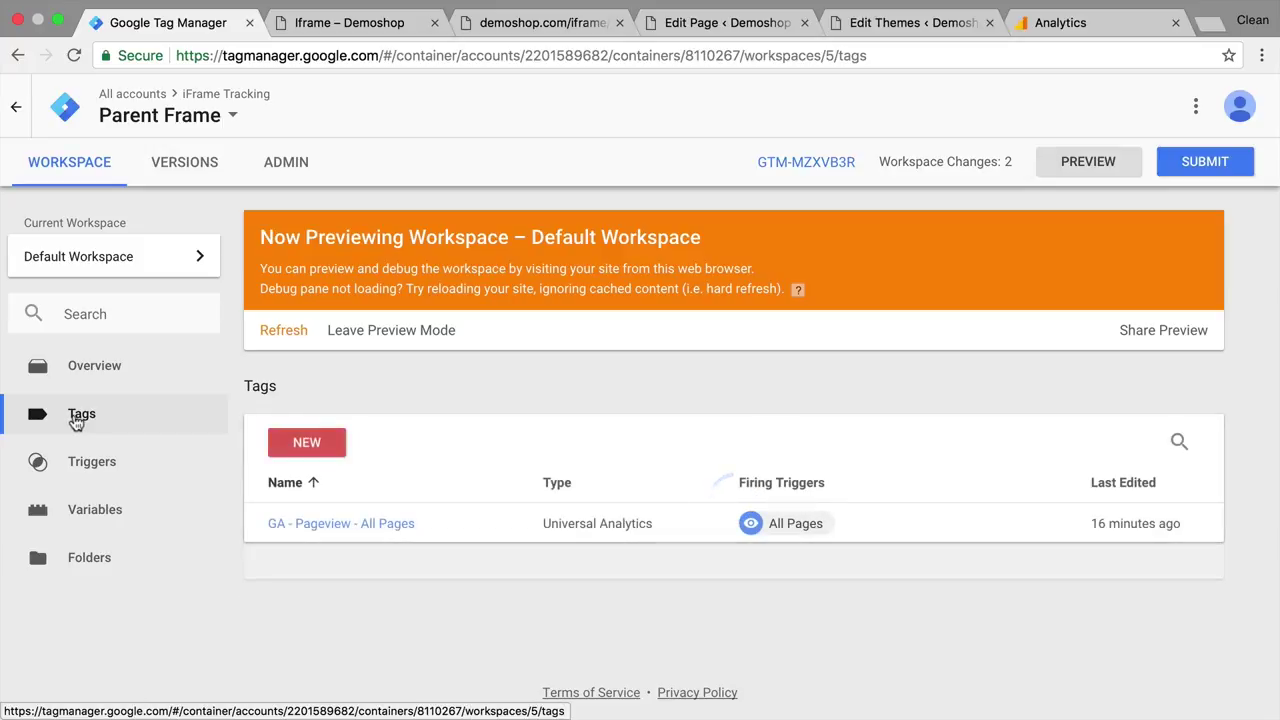
Create a new tag named Listener - postMessages.
left_click(331, 441)
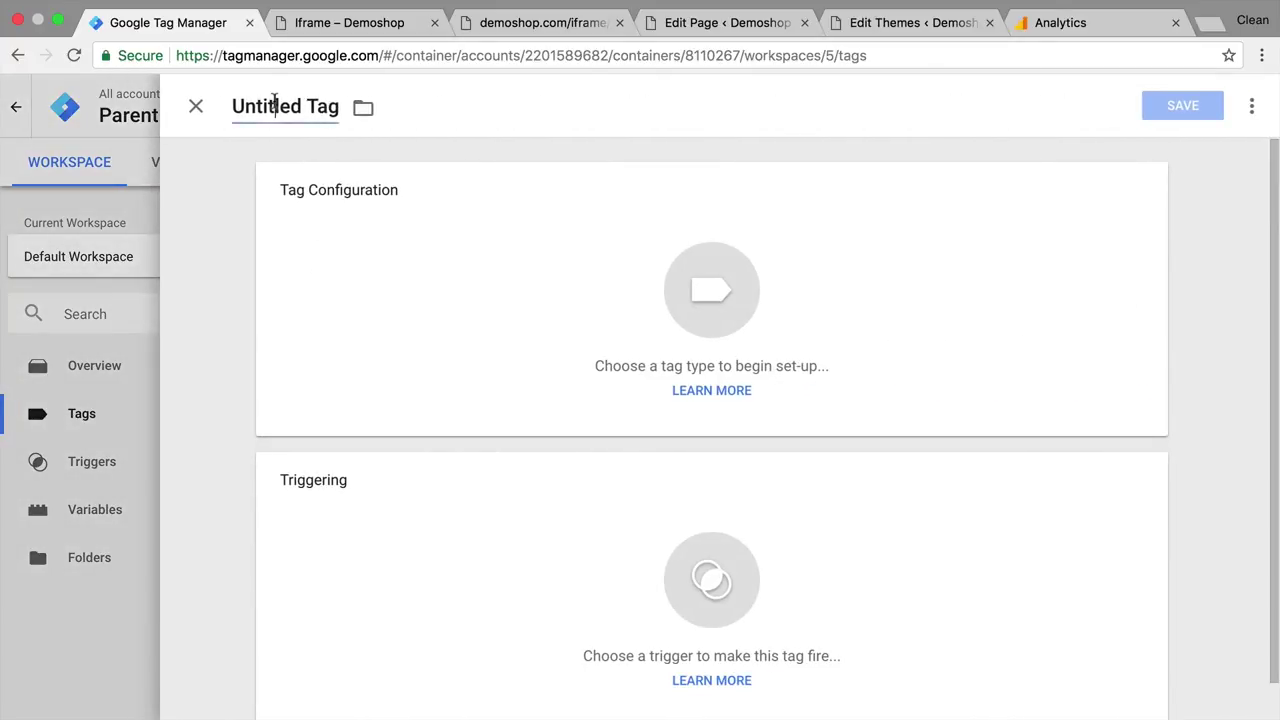
left_click(274, 104)
type("Liste")
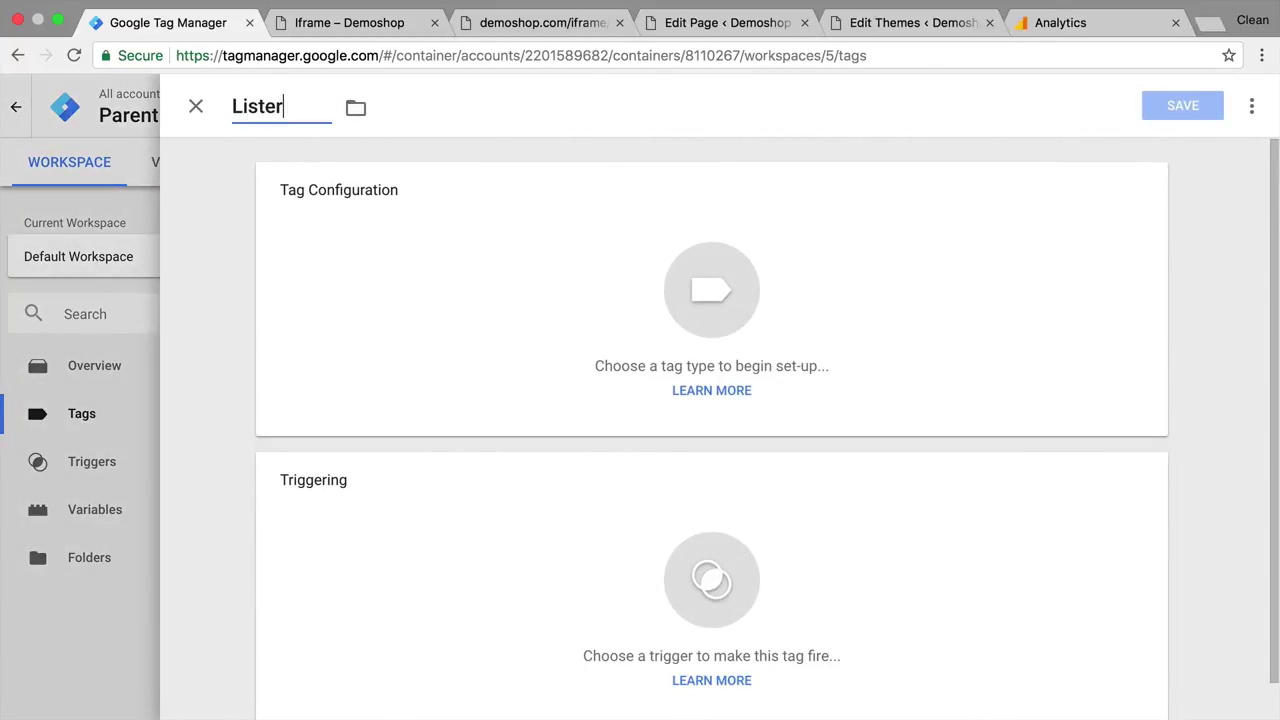
type("ner - pos")
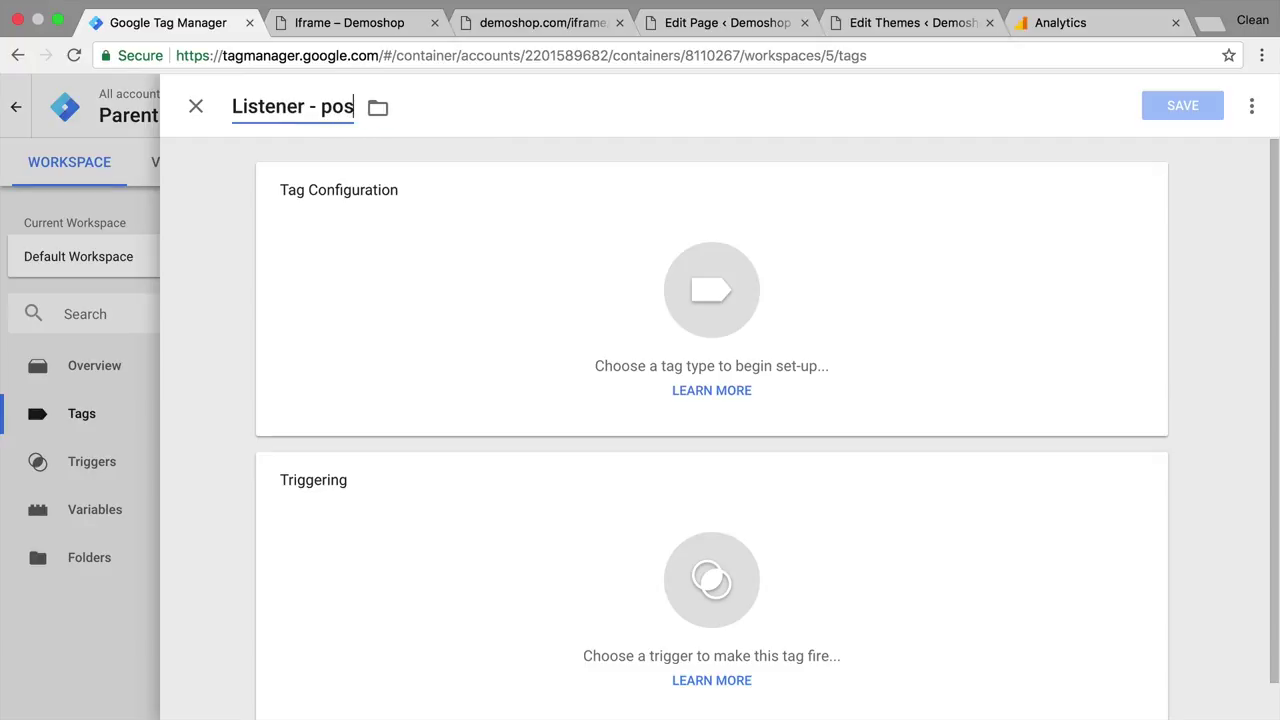
type("tMessages")
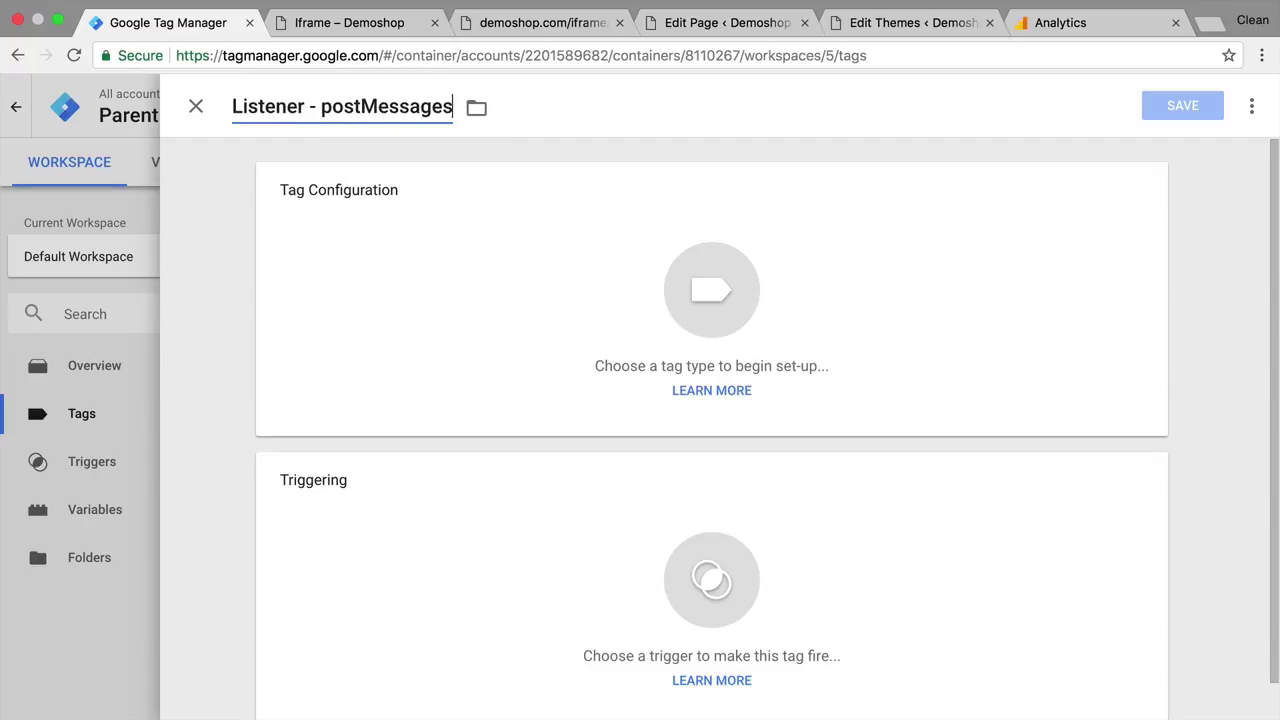
Make the tag a Custom HTML tag and paste the postMessage listener script into its HTML.
left_click(589, 306)
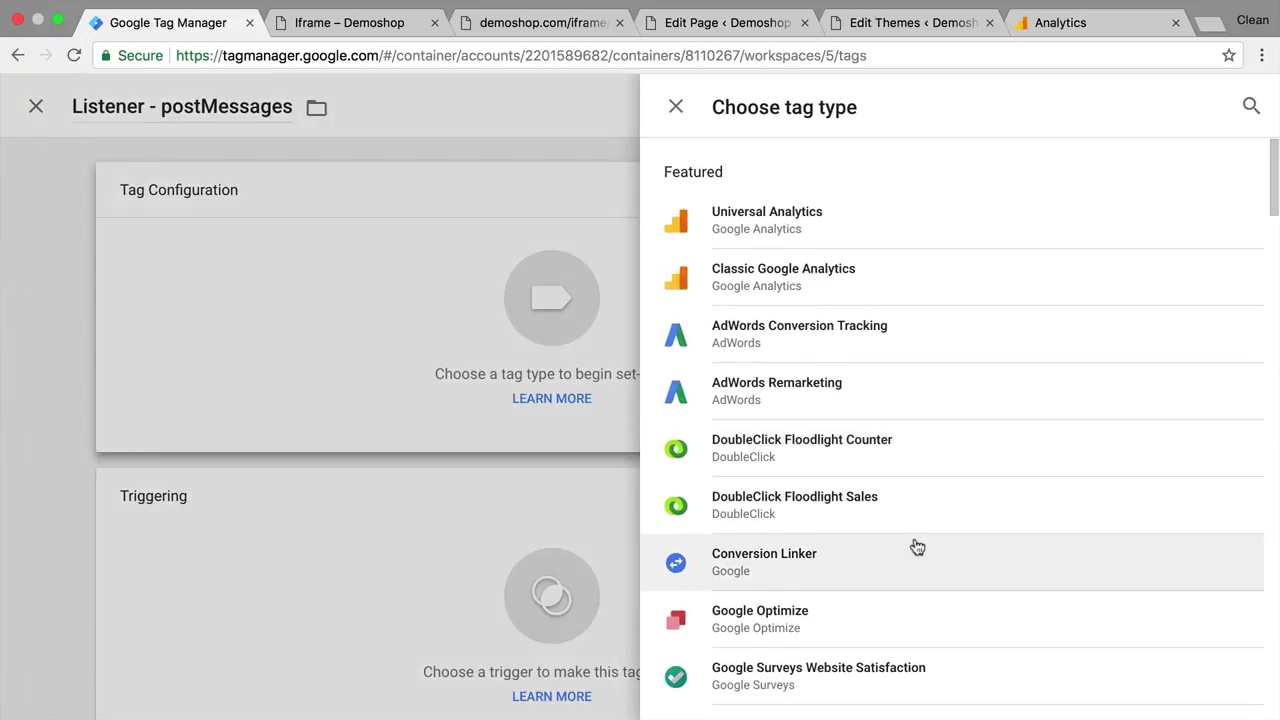
scroll(914, 546, "down", 5)
left_click(905, 333)
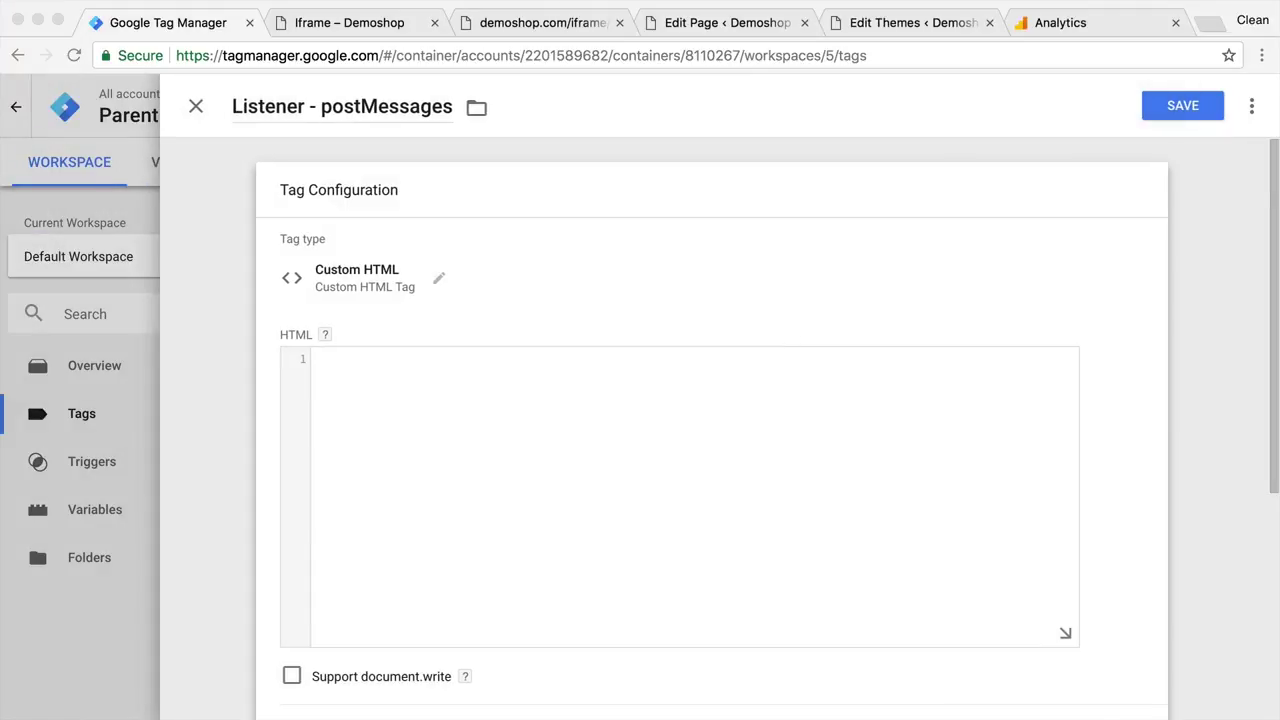
left_click(529, 414)
key("super+v")
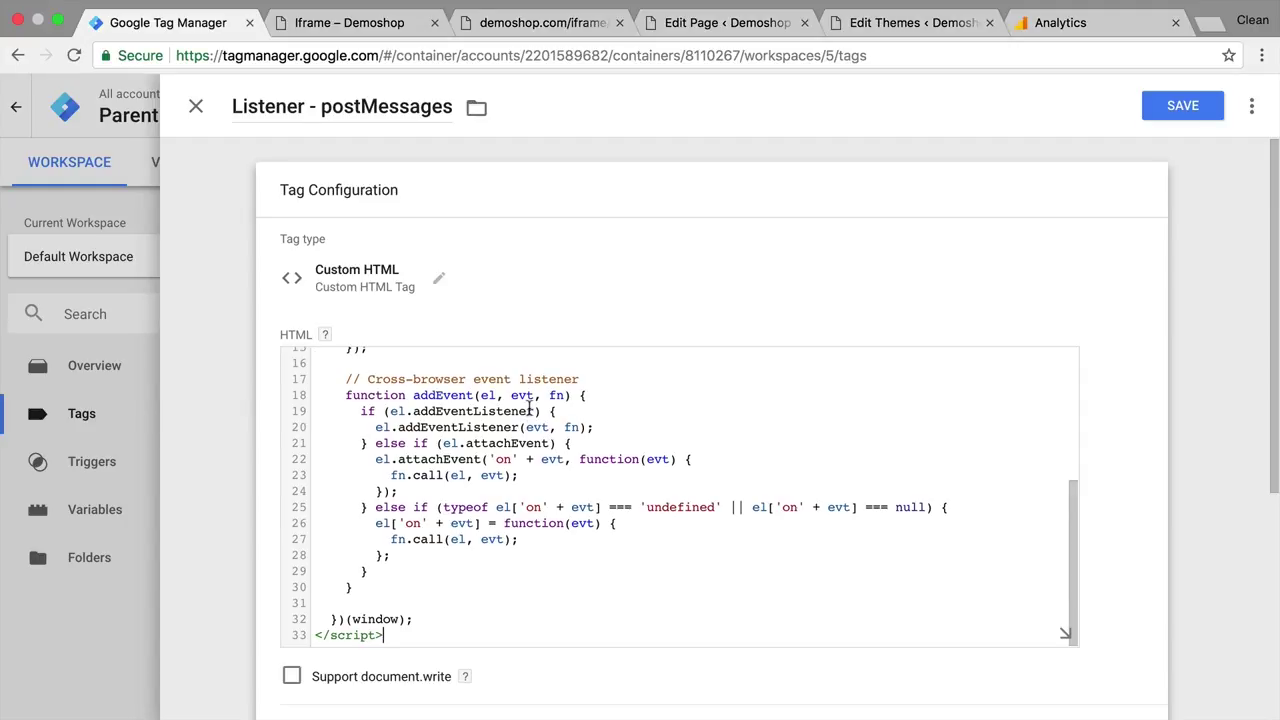
Review the listener script, including its message parsing, dataLayer push and cross-browser event listener.
scroll(466, 553, "up", 5)
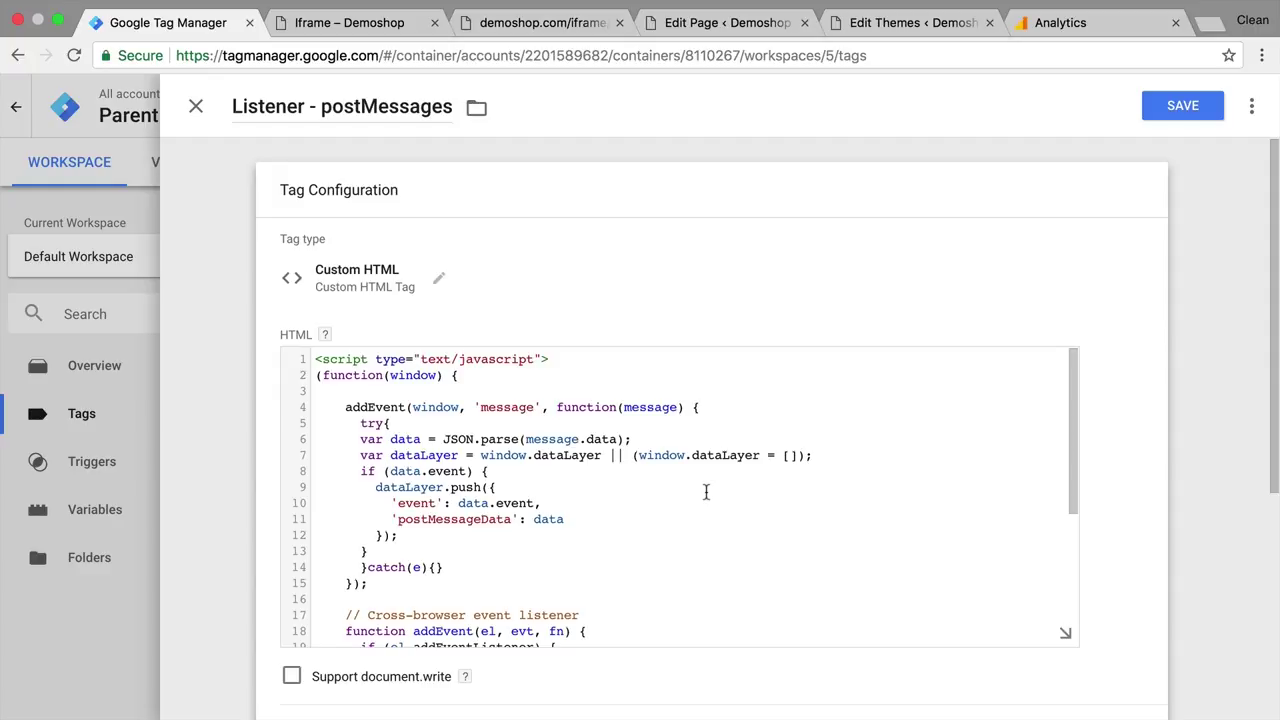
scroll(706, 491, "down", 3)
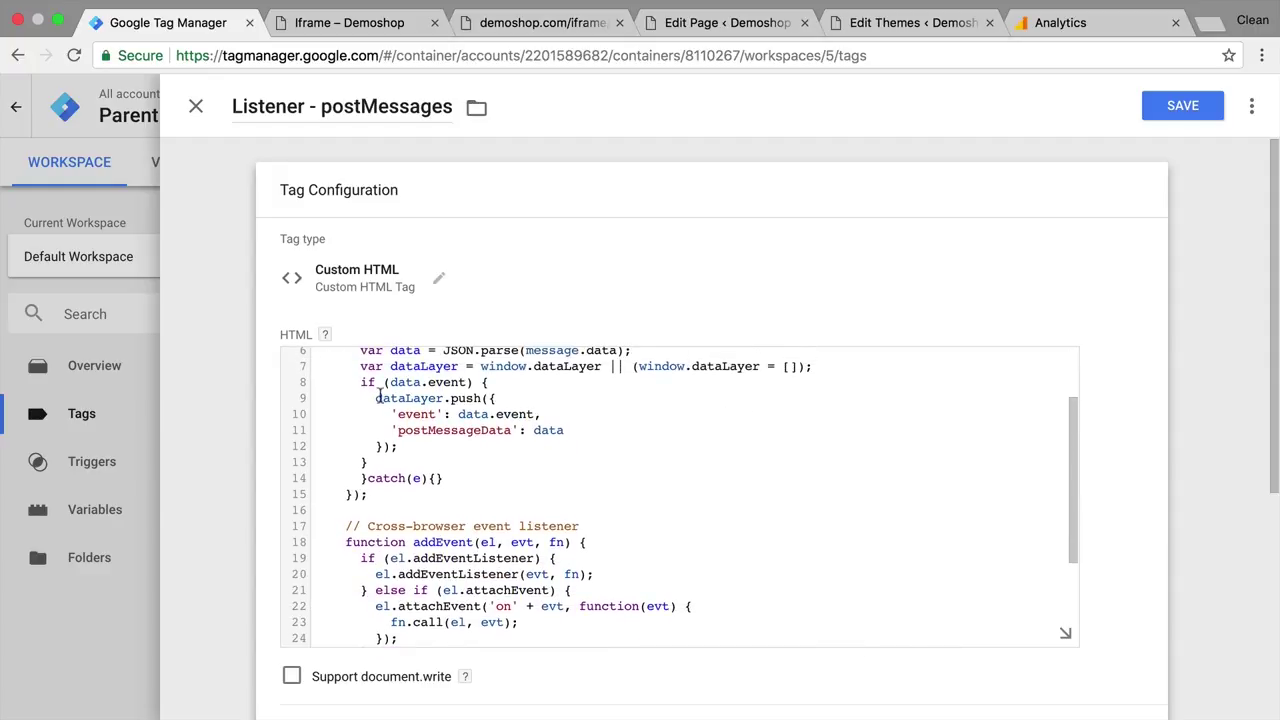
left_click_drag(377, 397, 487, 397)
left_click(697, 418)
scroll(697, 418, "down", 5)
scroll(697, 418, "up", 6)
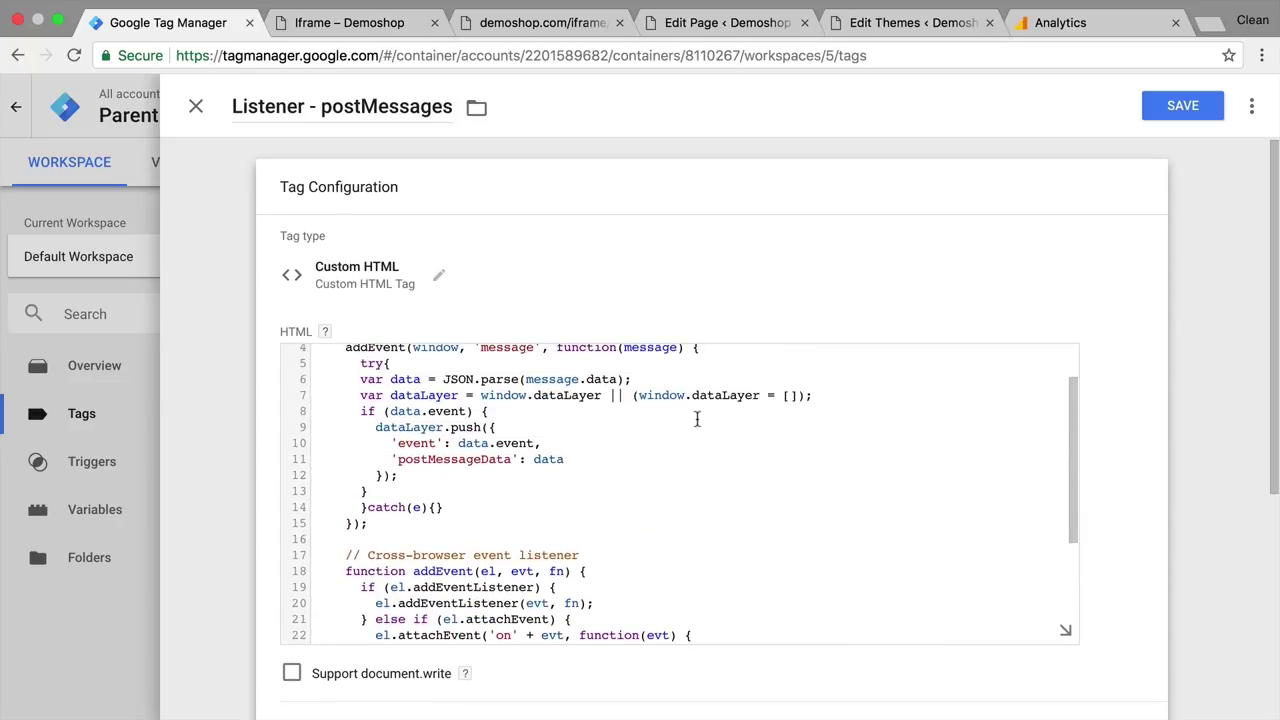
scroll(697, 418, "up", 2)
Create a new firing trigger named pv - iframe for the listener tag.
scroll(697, 420, "down", 10)
left_click(510, 558)
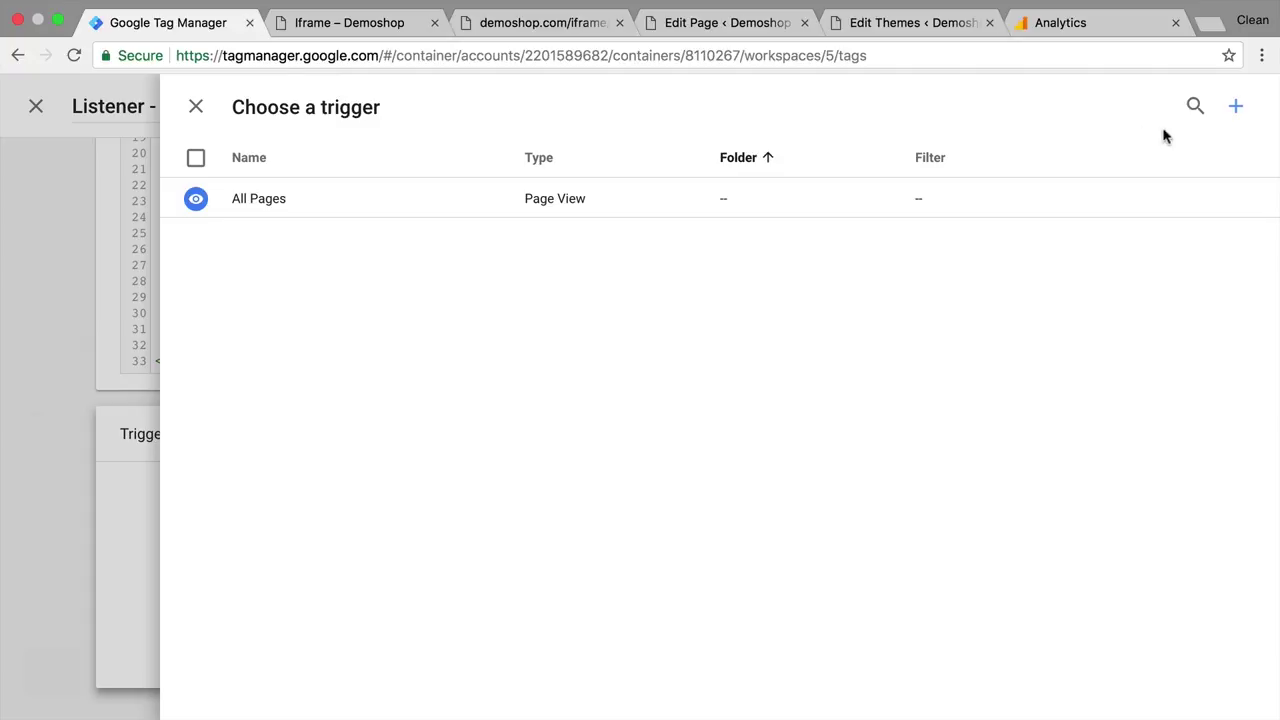
left_click(1236, 106)
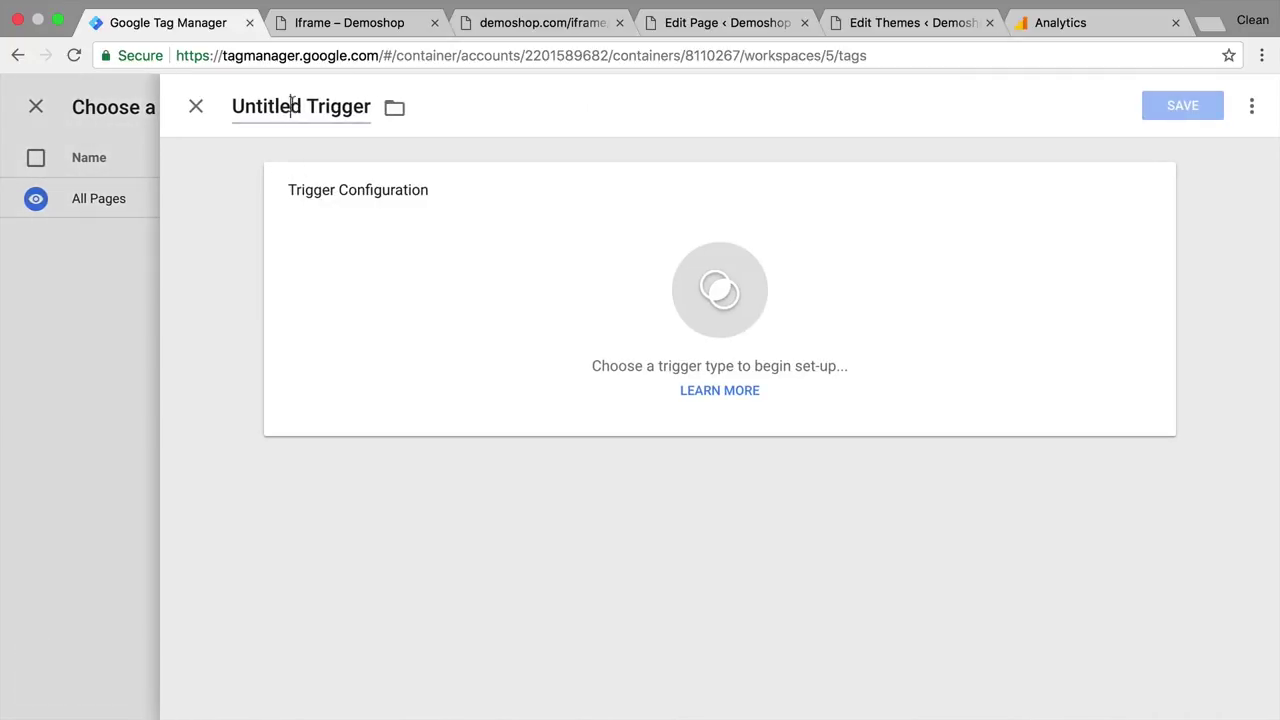
left_click(291, 105)
type("pv -")
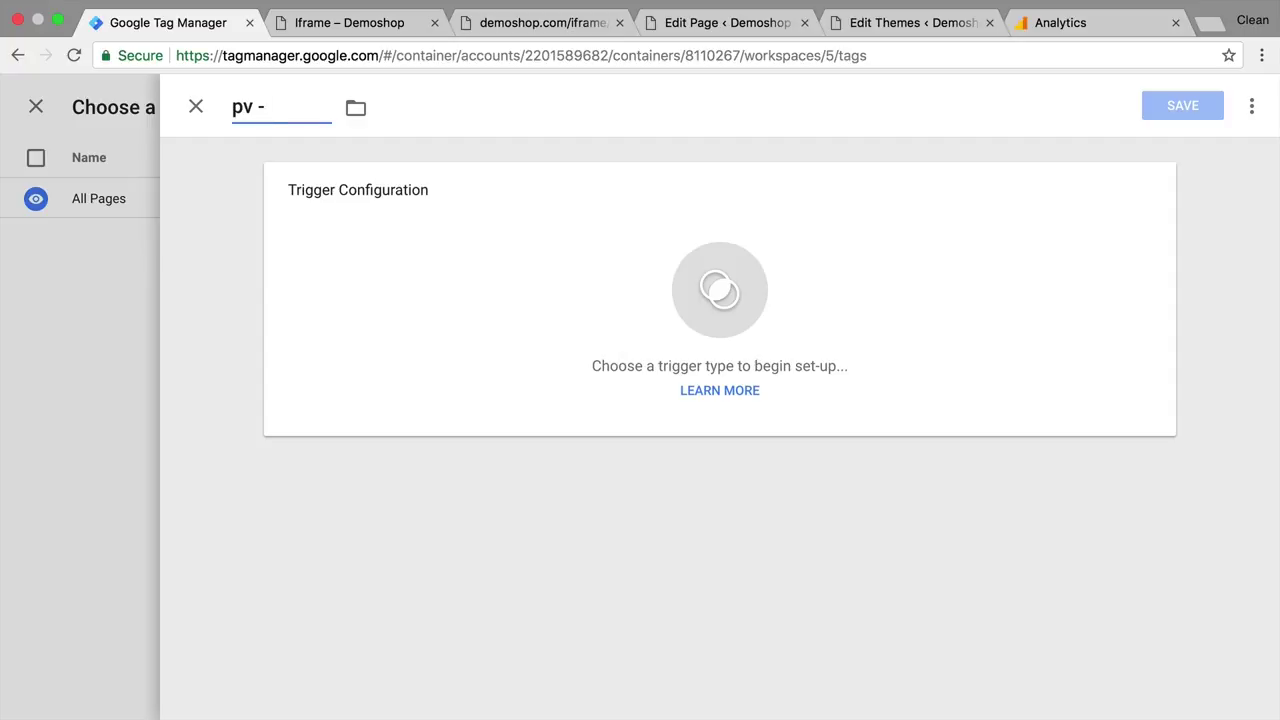
type(" iframe")
Make it a Page View trigger firing on some page views where Page Path contains iframe, and save both trigger and tag.
left_click(482, 324)
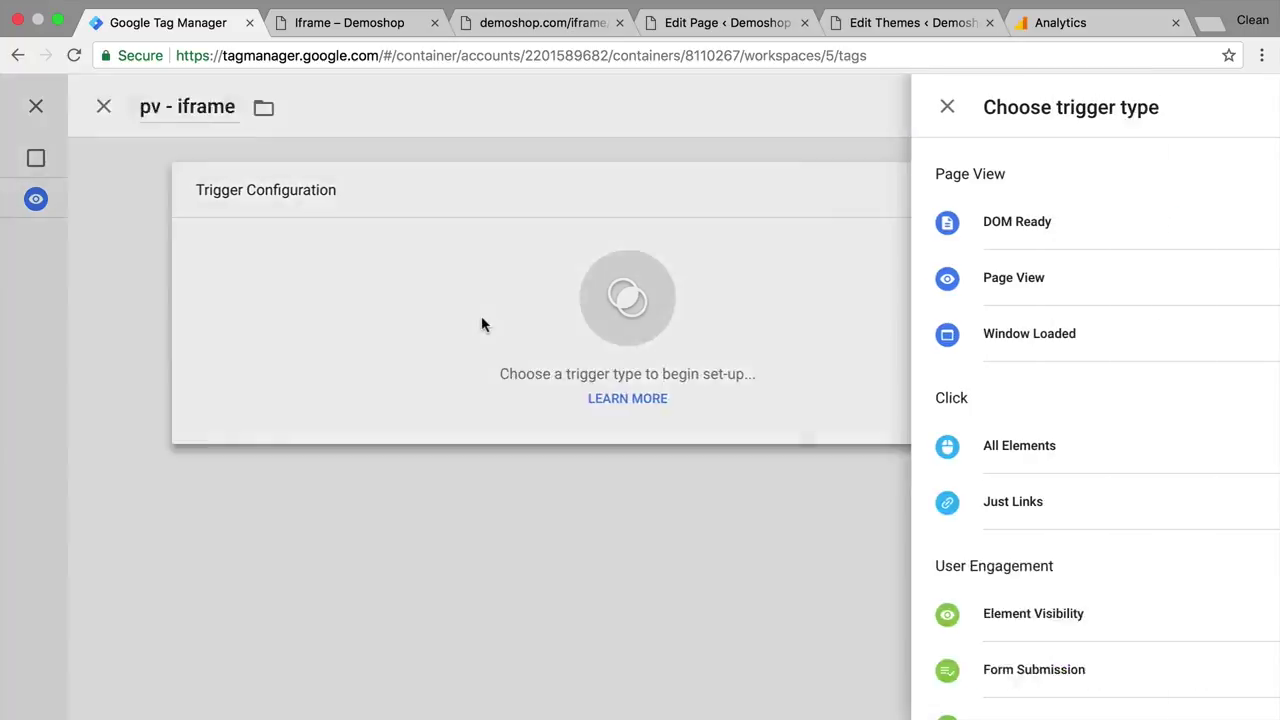
left_click(871, 263)
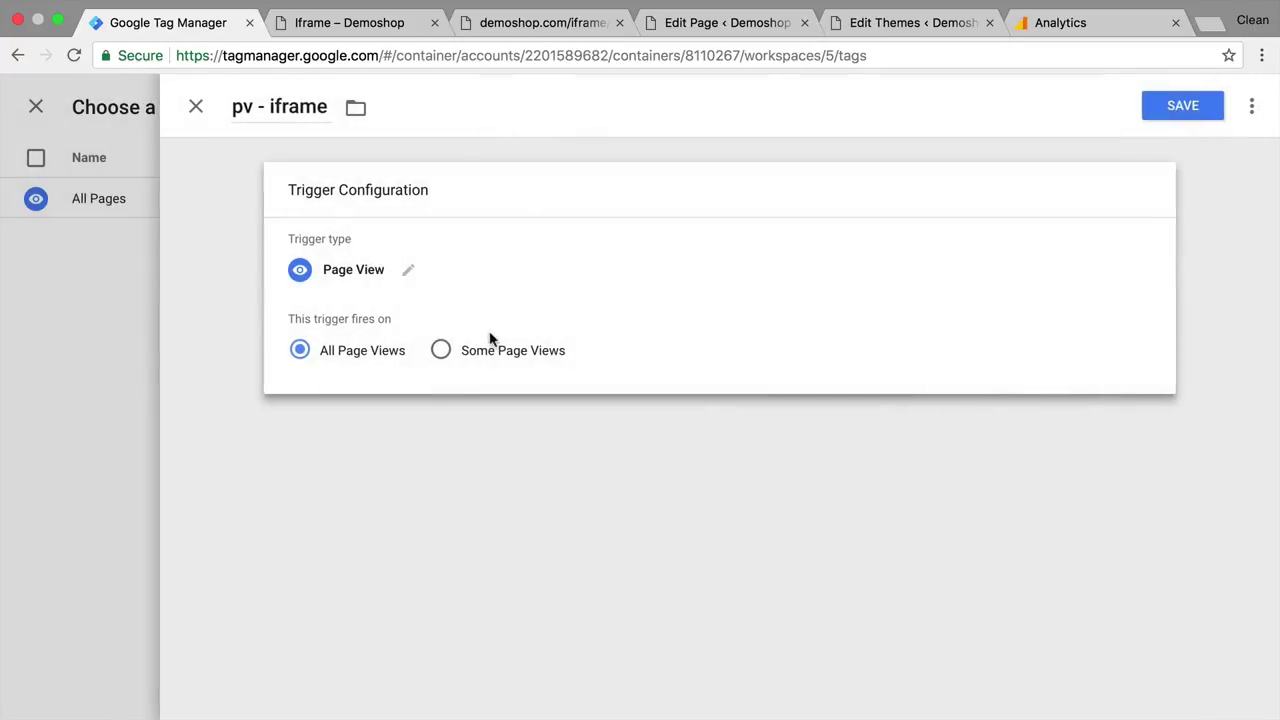
left_click(457, 358)
left_click(403, 424)
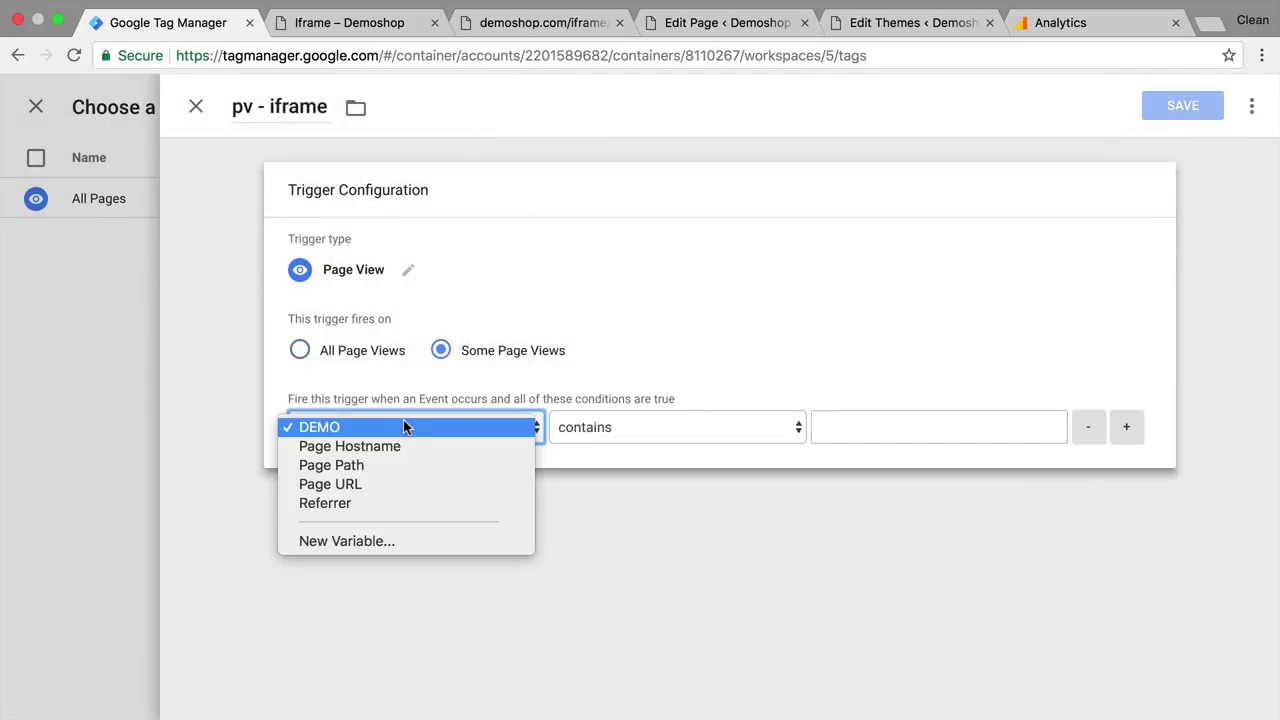
left_click(480, 466)
left_click(891, 425)
type("iframe")
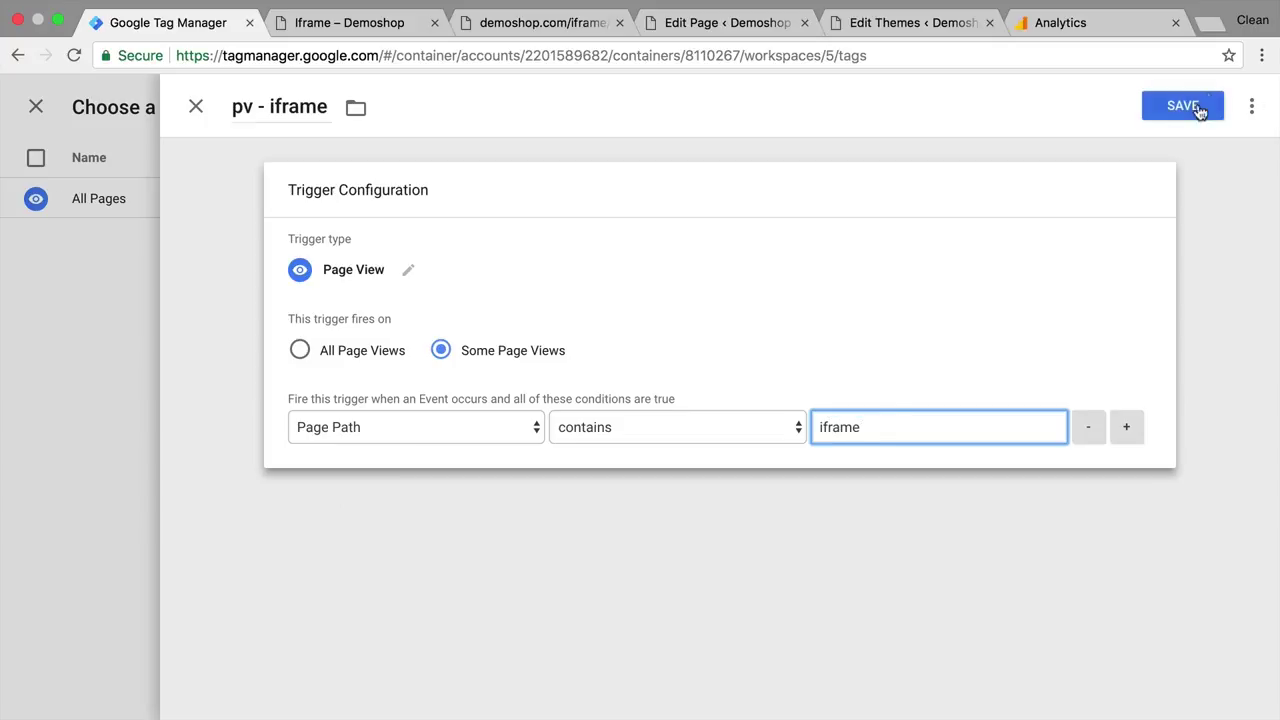
left_click(1186, 108)
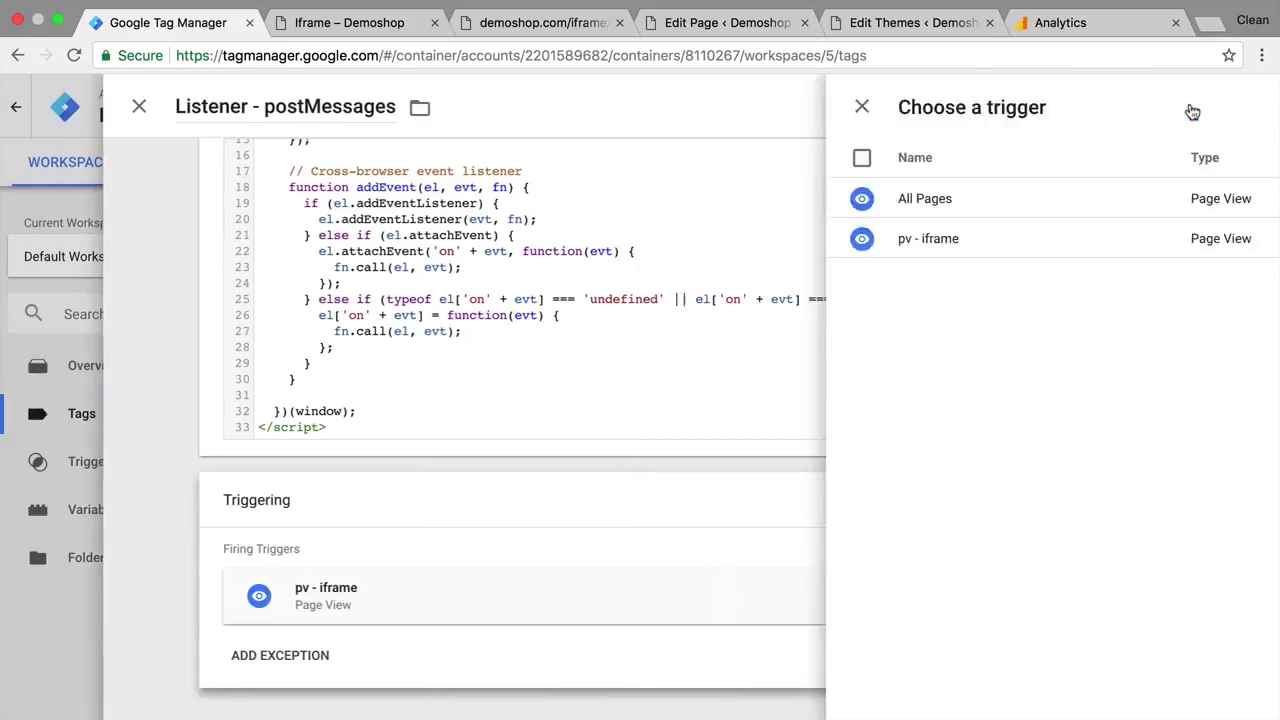
left_click(1204, 106)
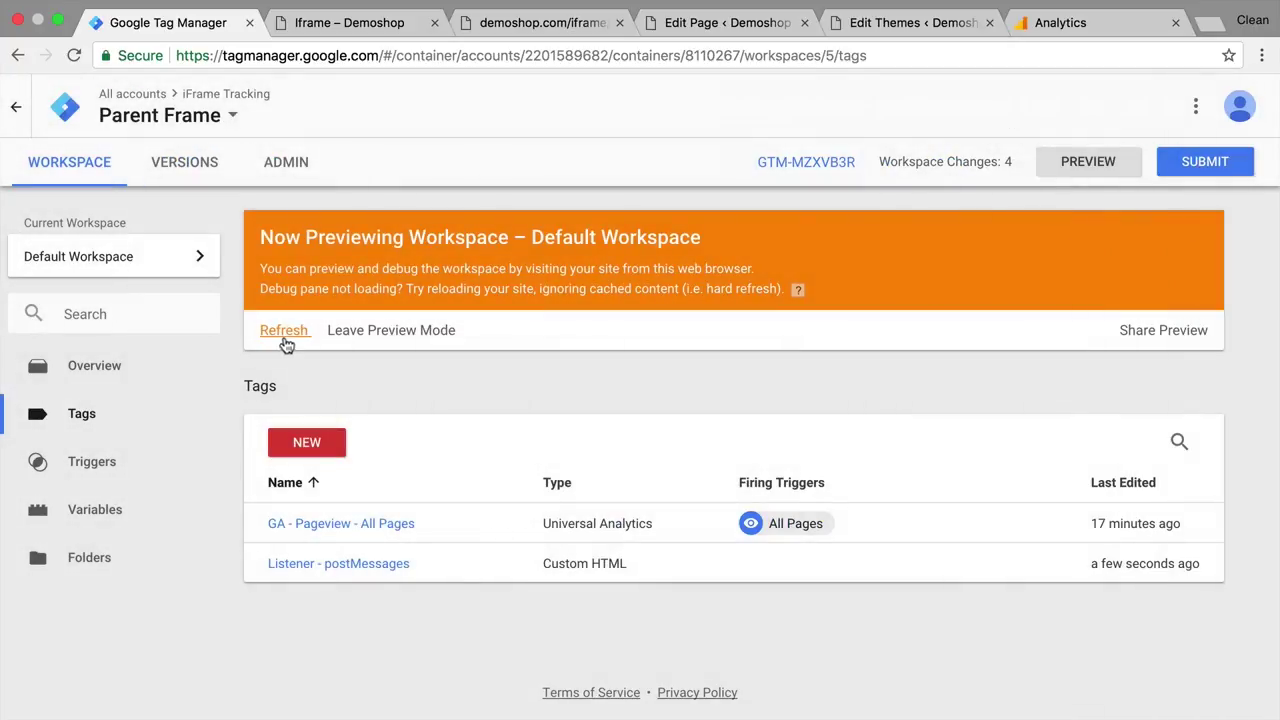
Refresh the Parent Frame container's preview mode and reload the Iframe page on Demoshop.
left_click(283, 331)
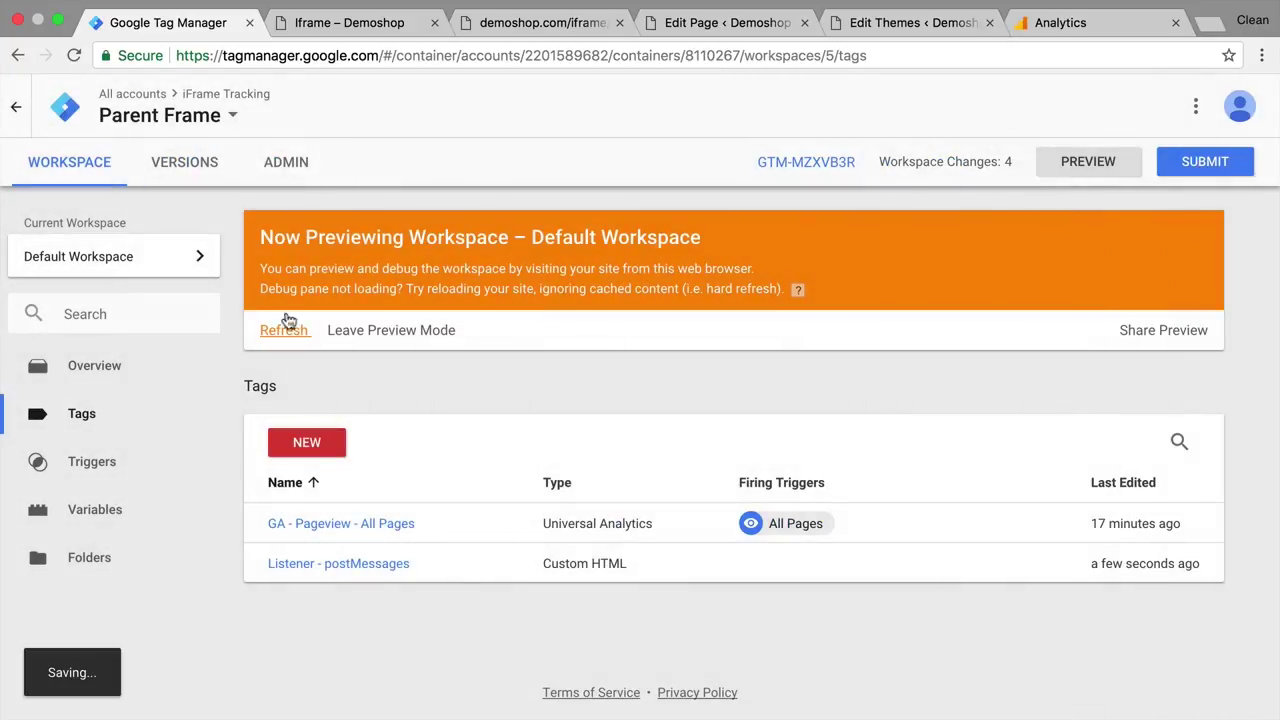
left_click(305, 28)
key("super+r")
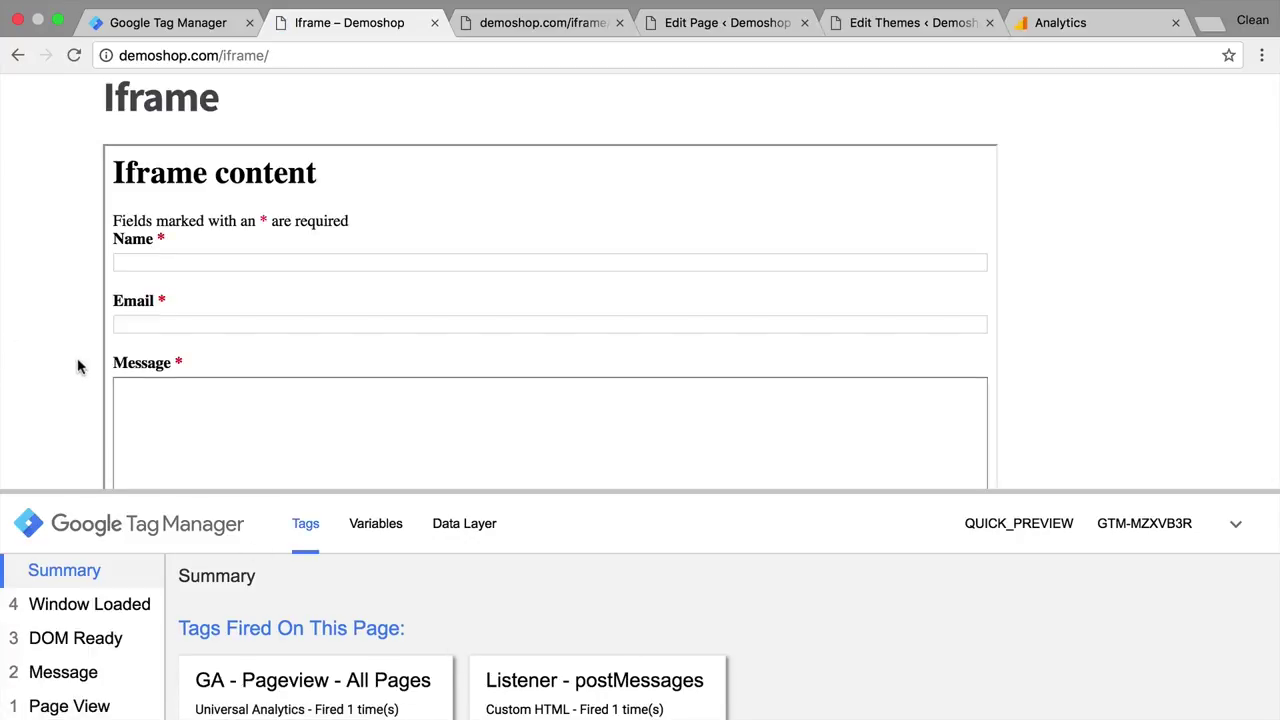
scroll(78, 366, "down", 5)
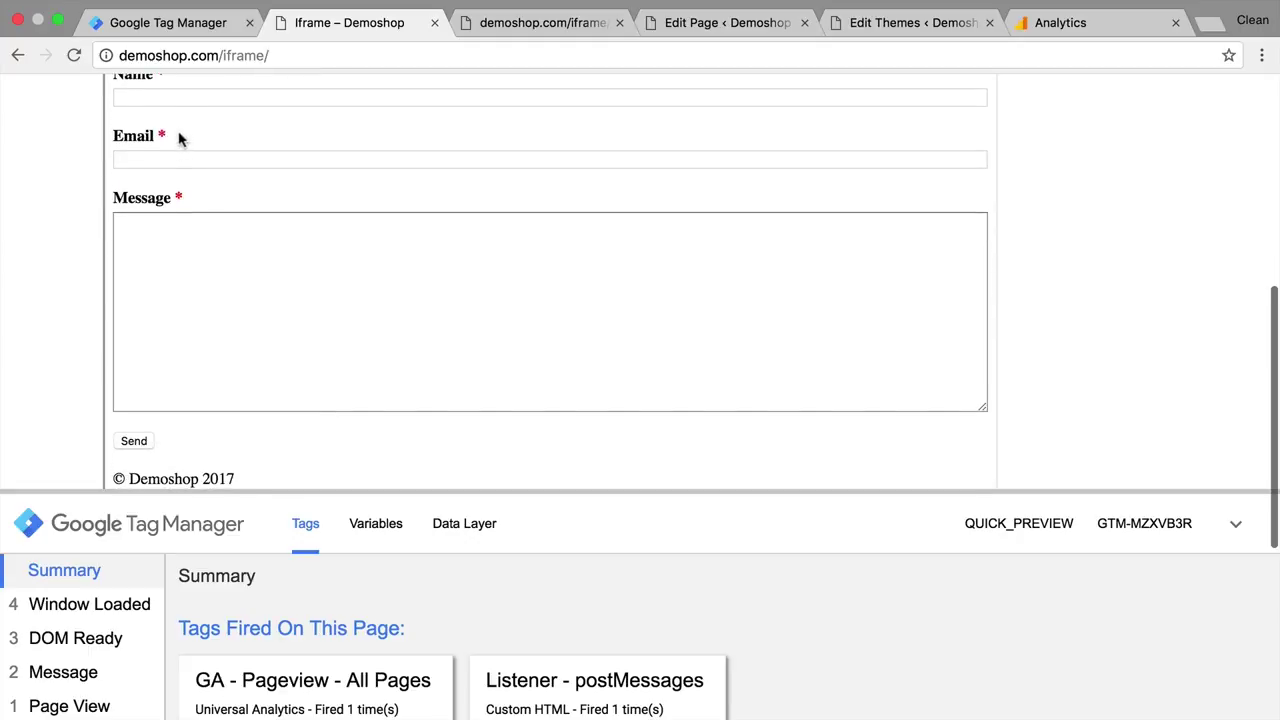
Fill in the iframe form's name and email fields, enter test as the message, and send it.
left_click(169, 97)
left_click(123, 123)
left_click(125, 240)
type("test")
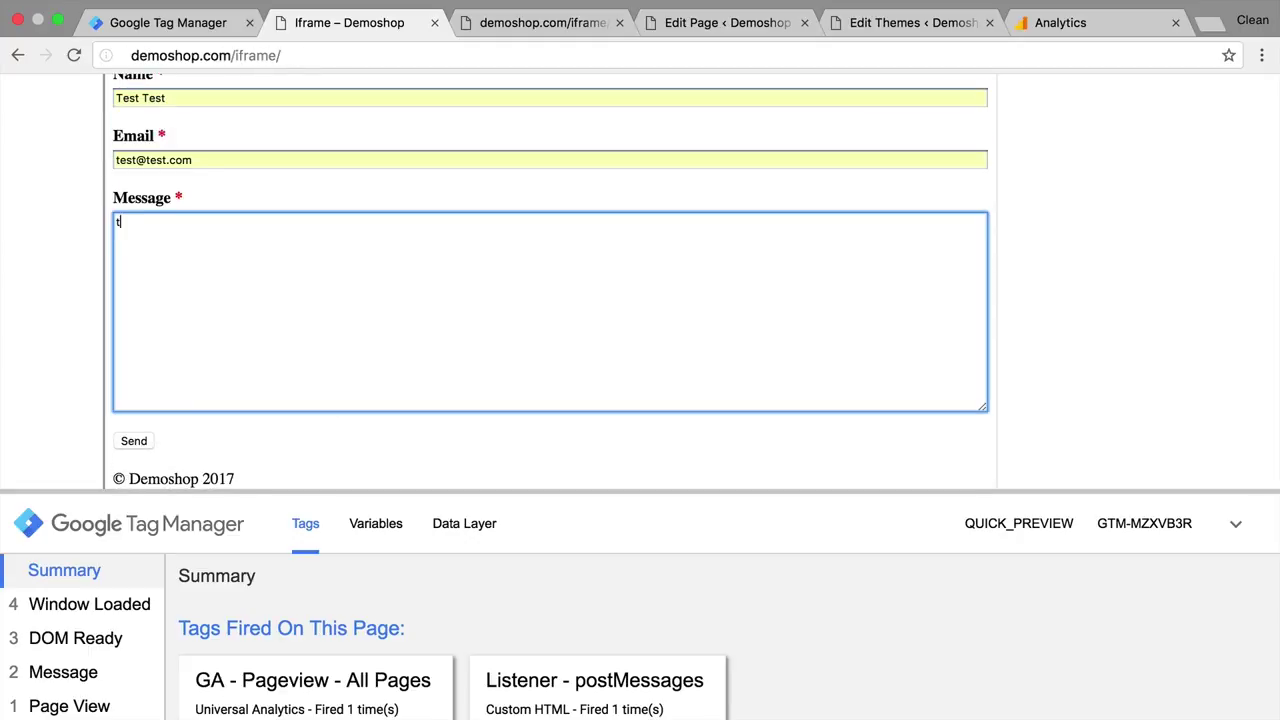
left_click(136, 442)
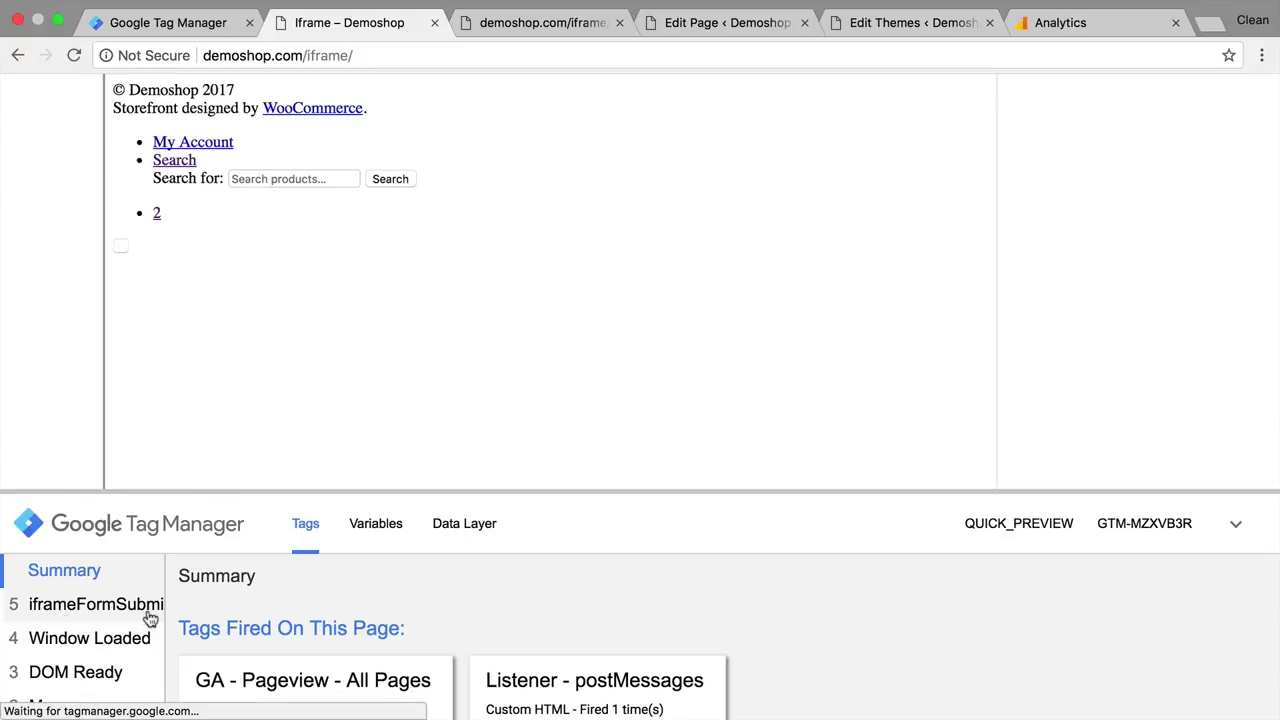
Examine the data layer values pushed by the iframeFormSubmit event in the preview debug pane.
scroll(328, 313, "up", 1)
scroll(328, 313, "up", 3)
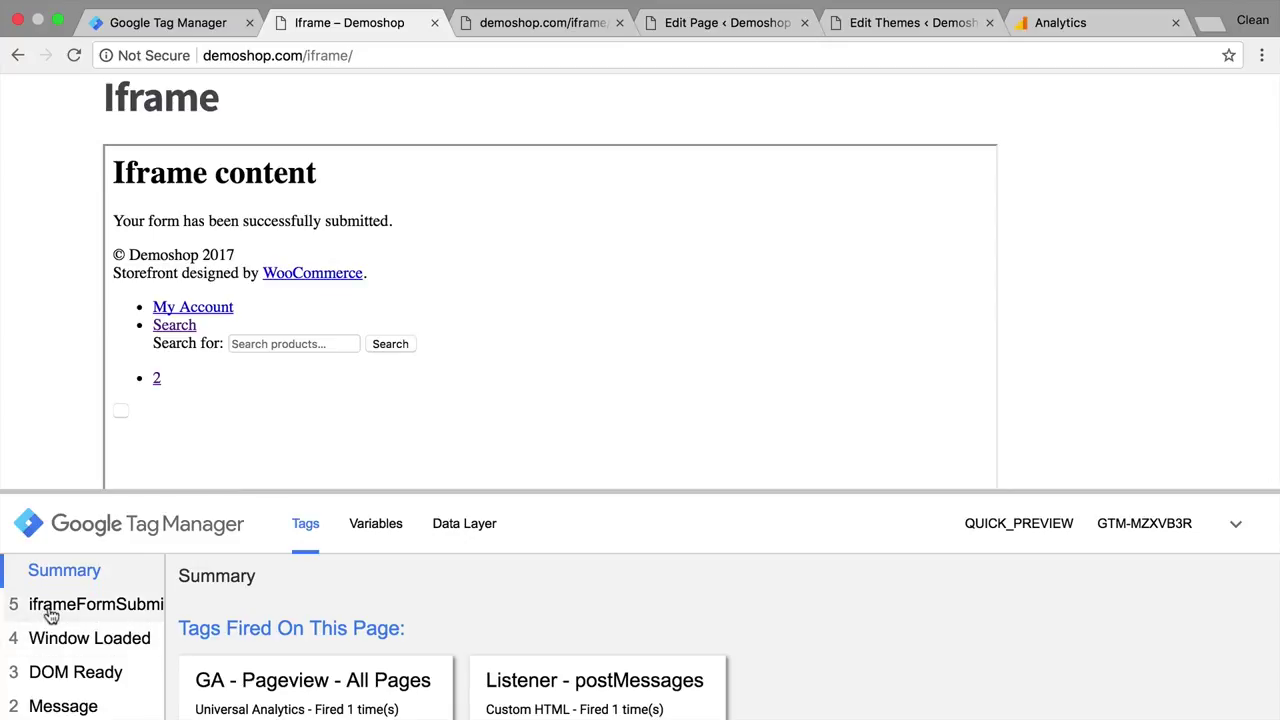
left_click(51, 616)
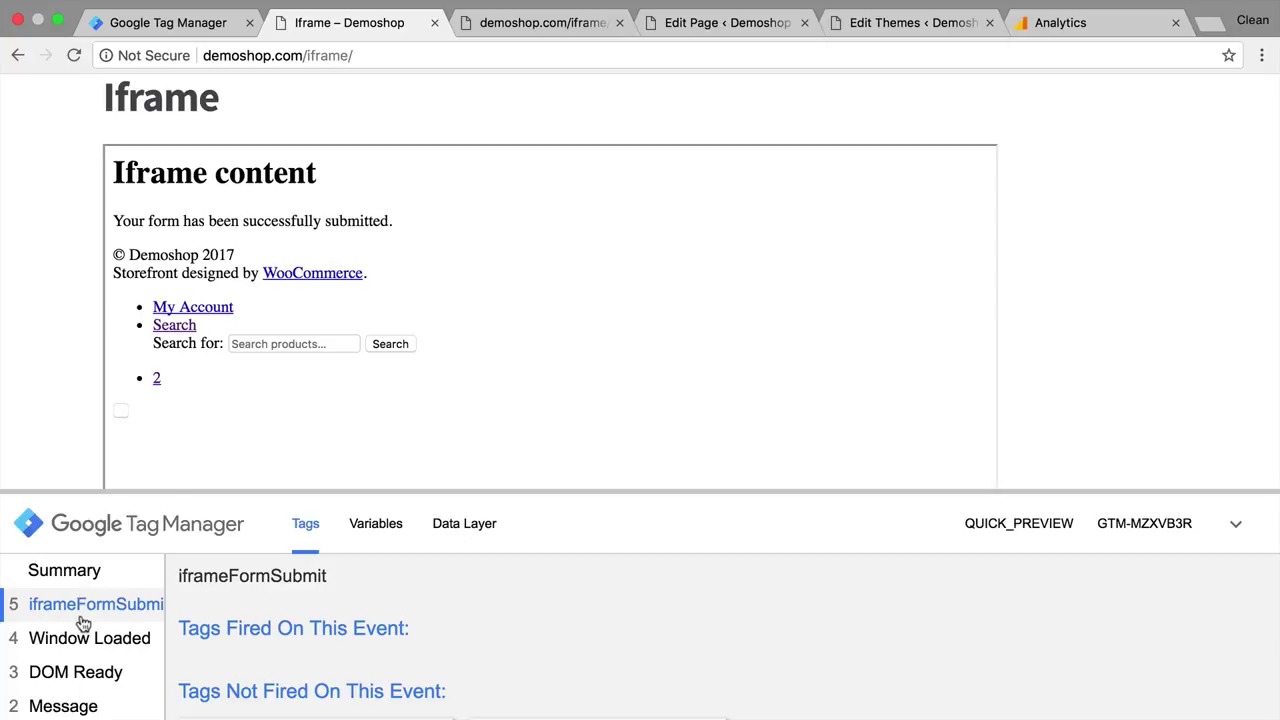
left_click(466, 530)
left_click_drag(466, 490, 438, 445)
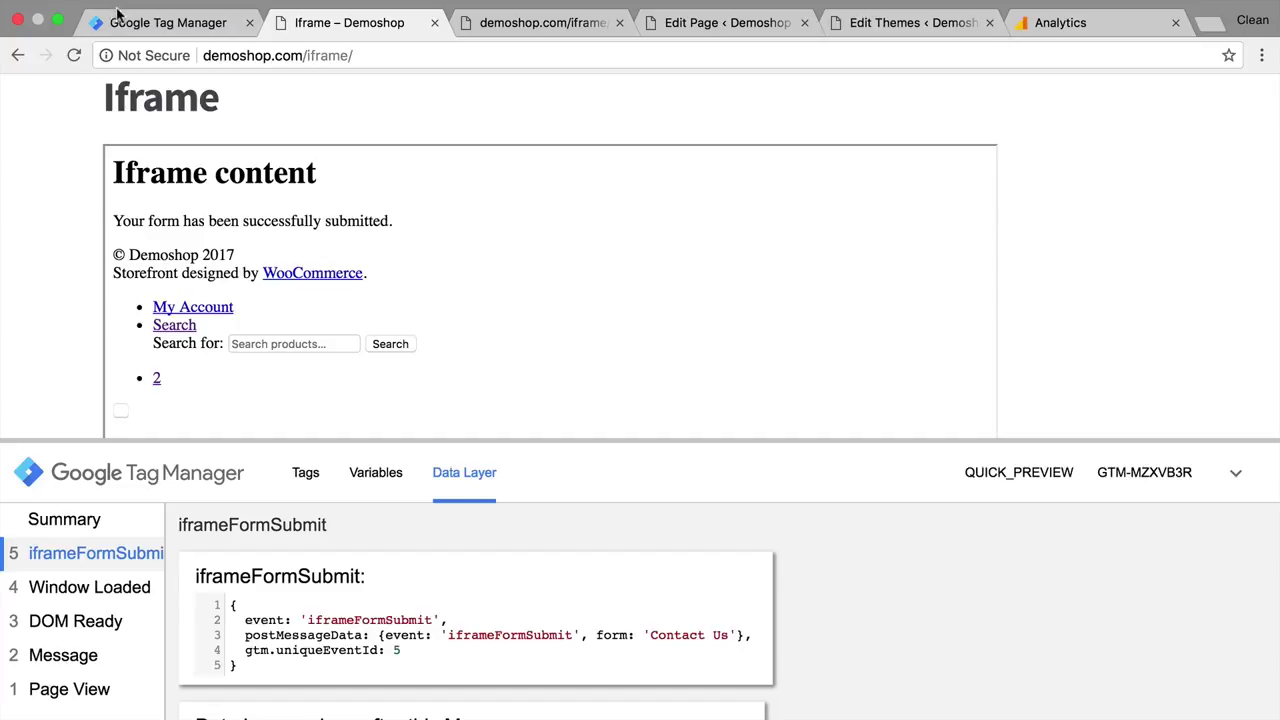
Switch to the Parent Frame container and create a new tag named GA - Event - FormSubmits Iframe.
left_click(140, 24)
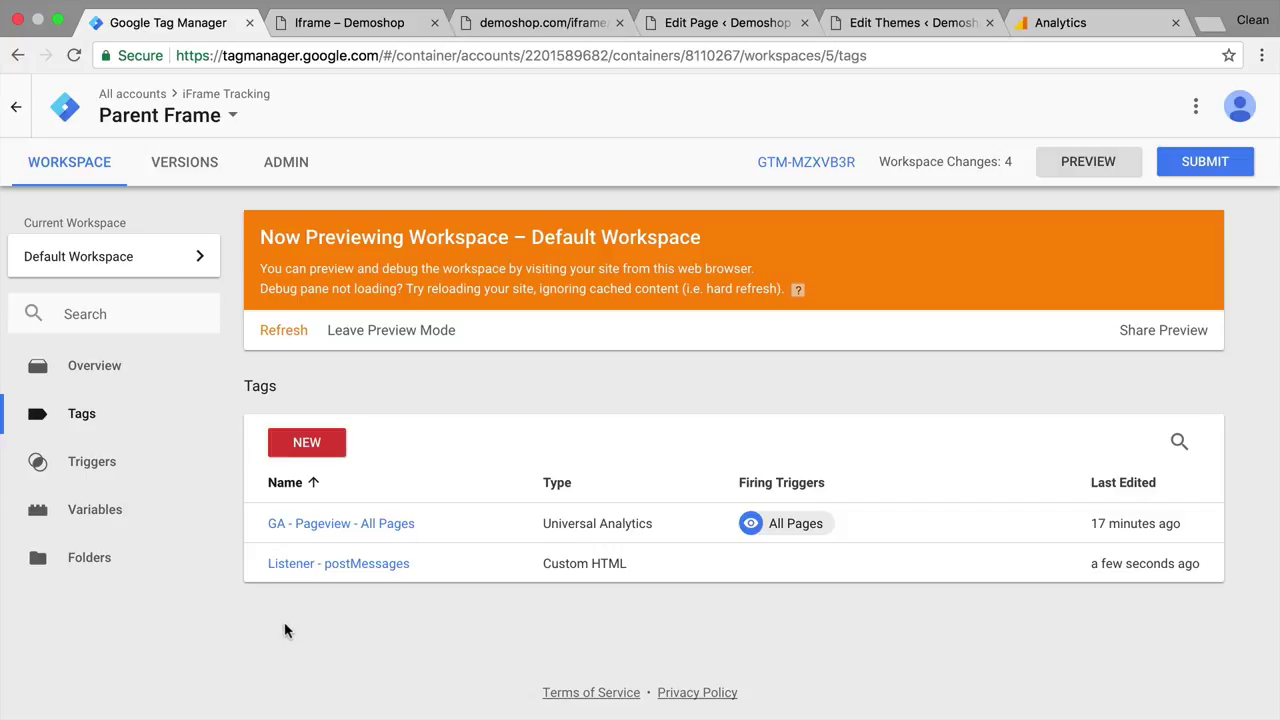
left_click(320, 441)
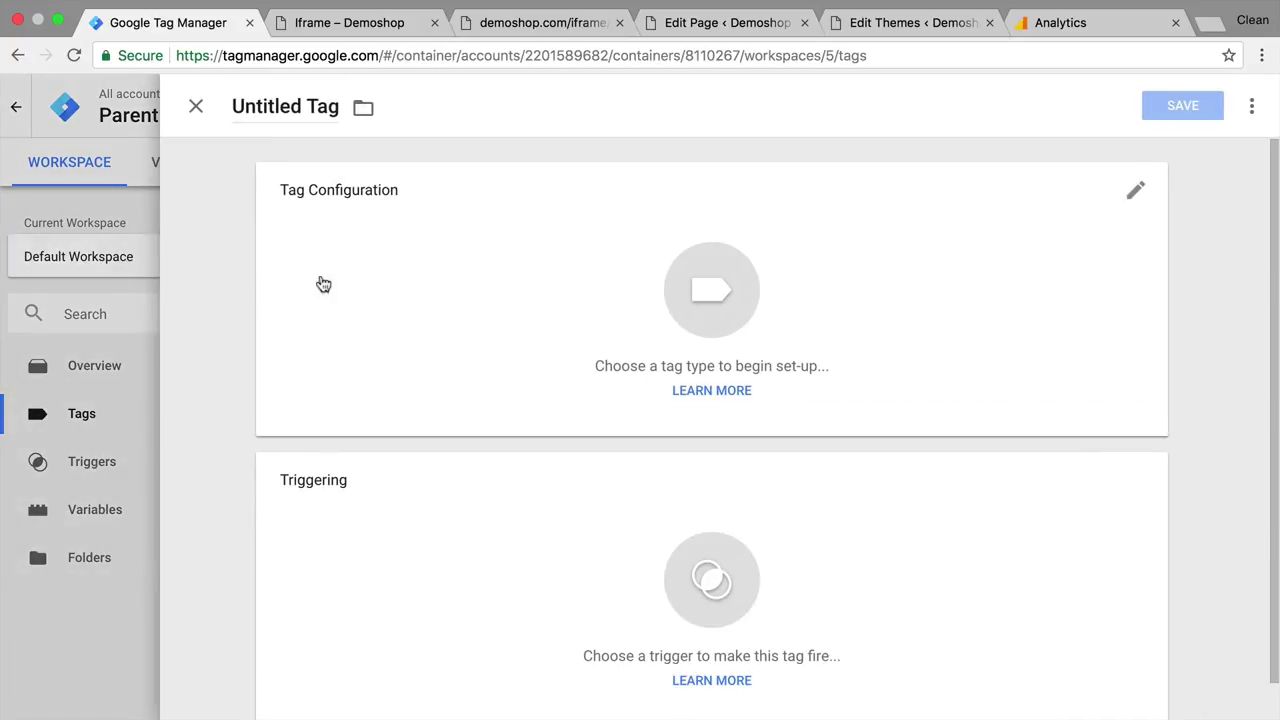
left_click(297, 109)
type("GA")
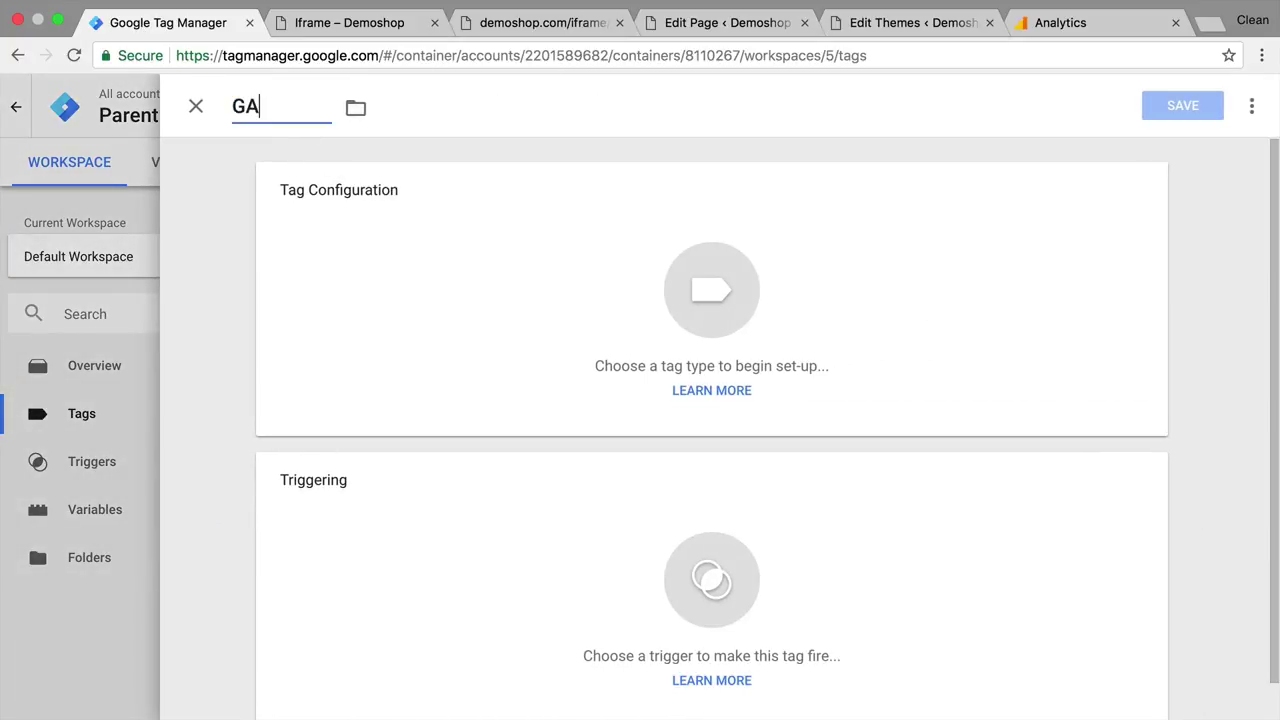
type(" - Event -")
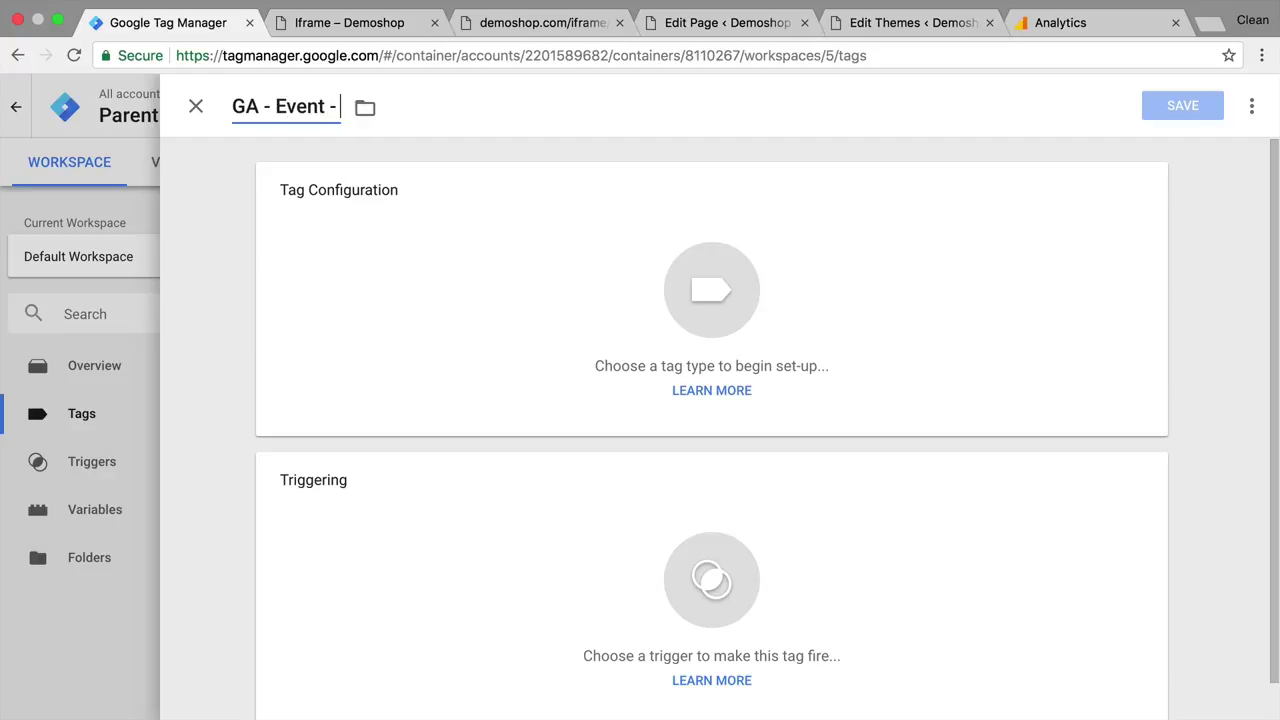
type(" FormS")
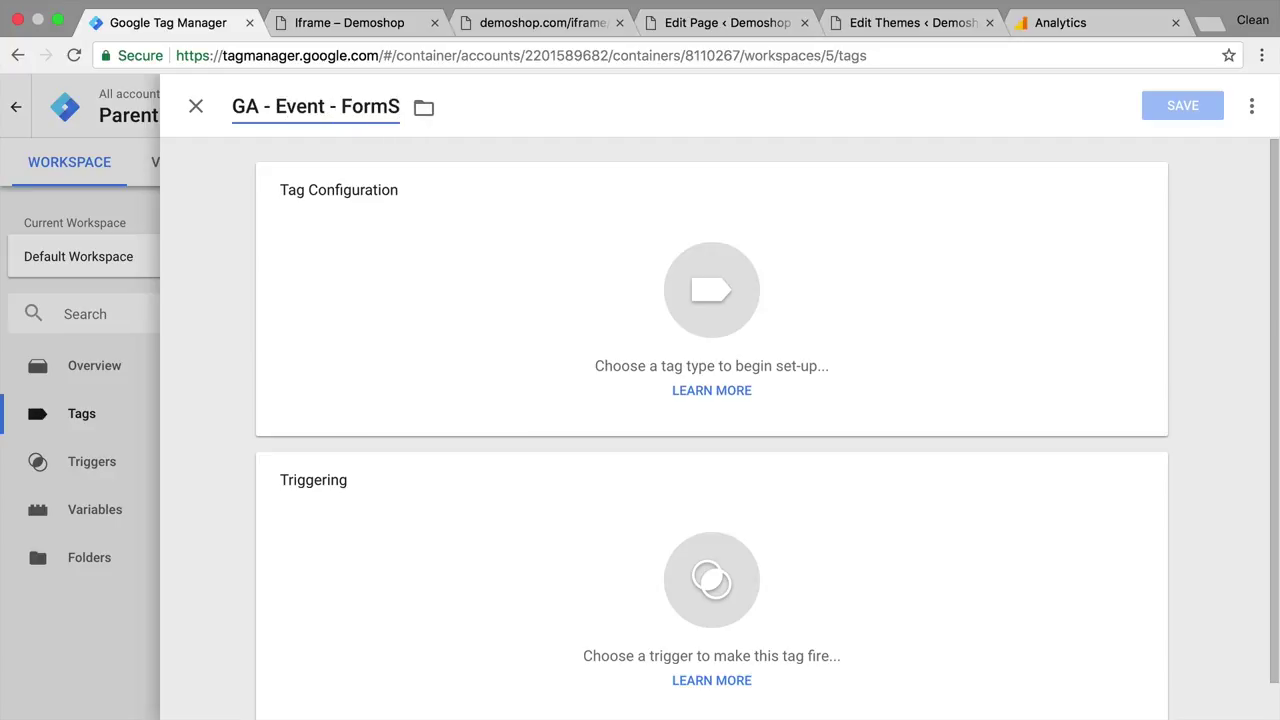
type("ubmits")
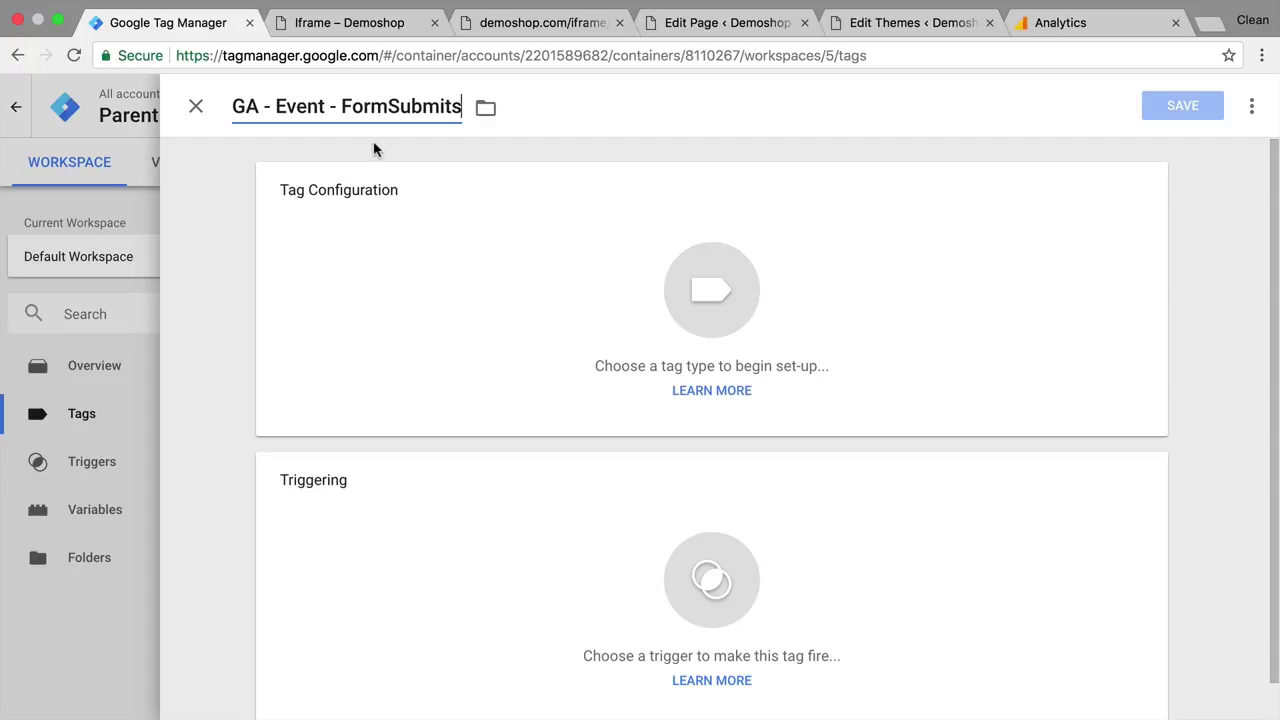
type(" Iframe")
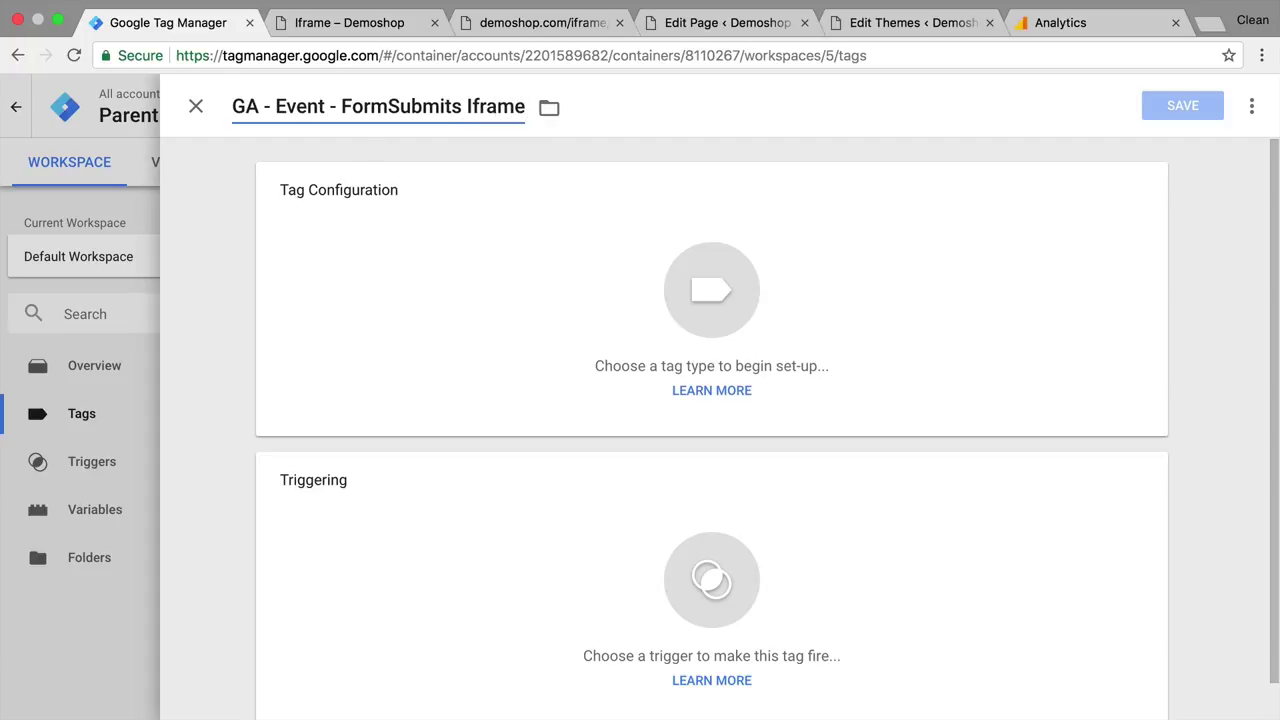
Make it a Universal Analytics tag with the {{DEMO}} settings variable and the Event track type.
left_click(406, 257)
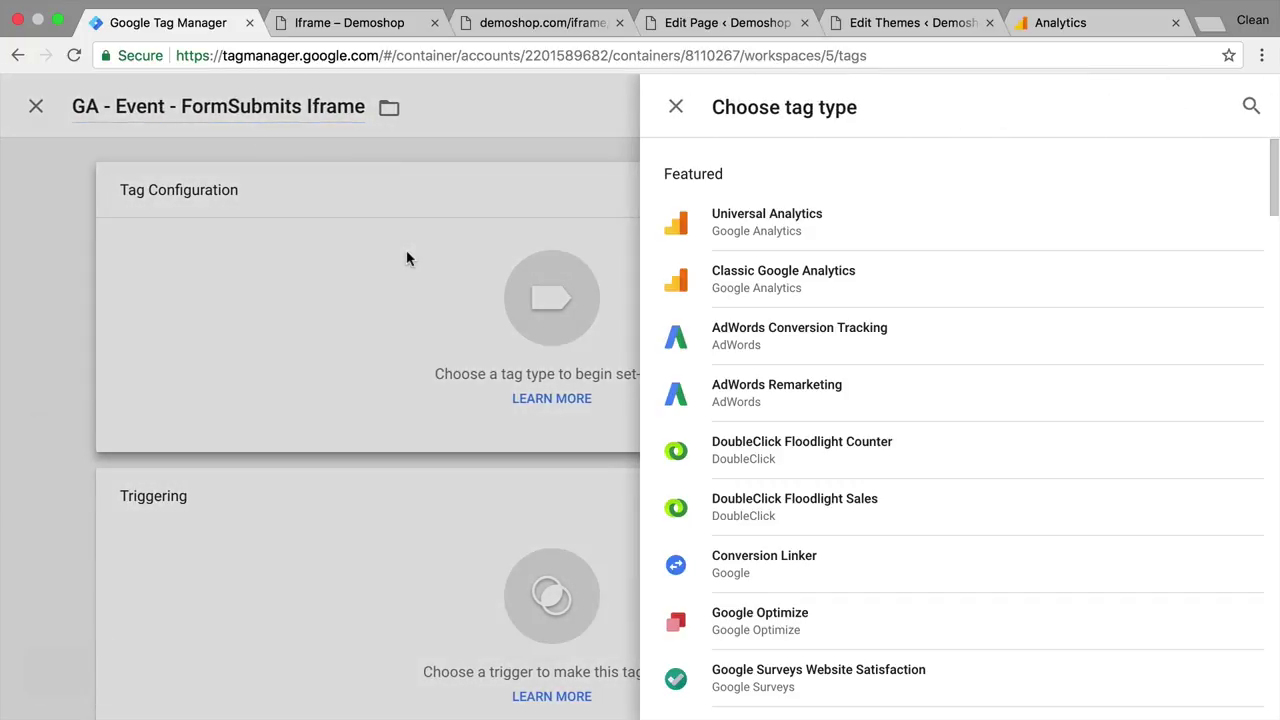
scroll(828, 279, "down", 5)
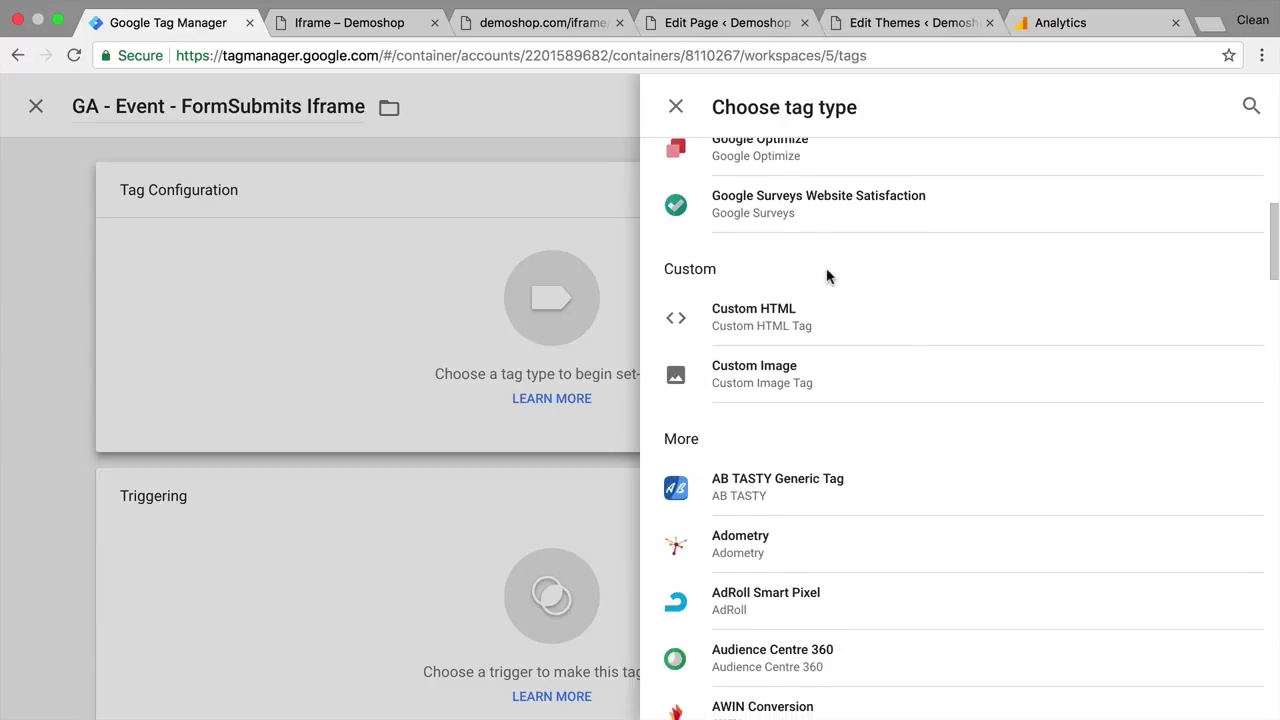
scroll(828, 277, "up", 5)
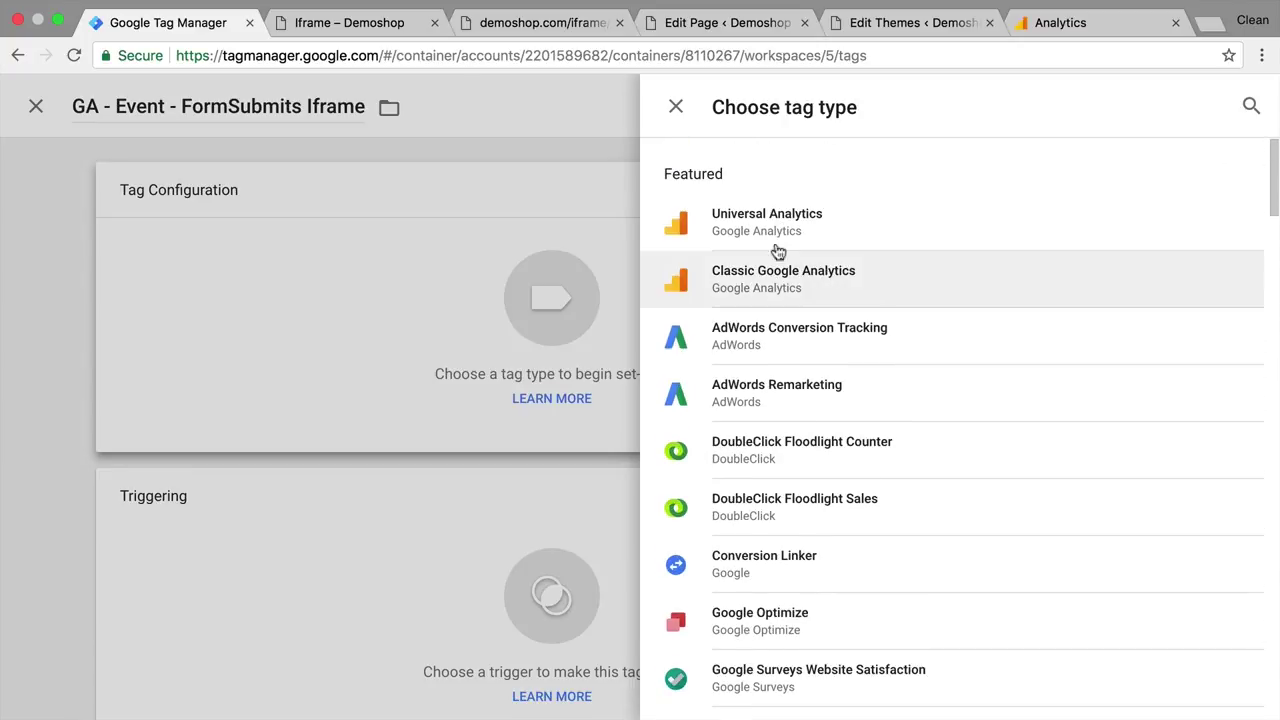
left_click(830, 232)
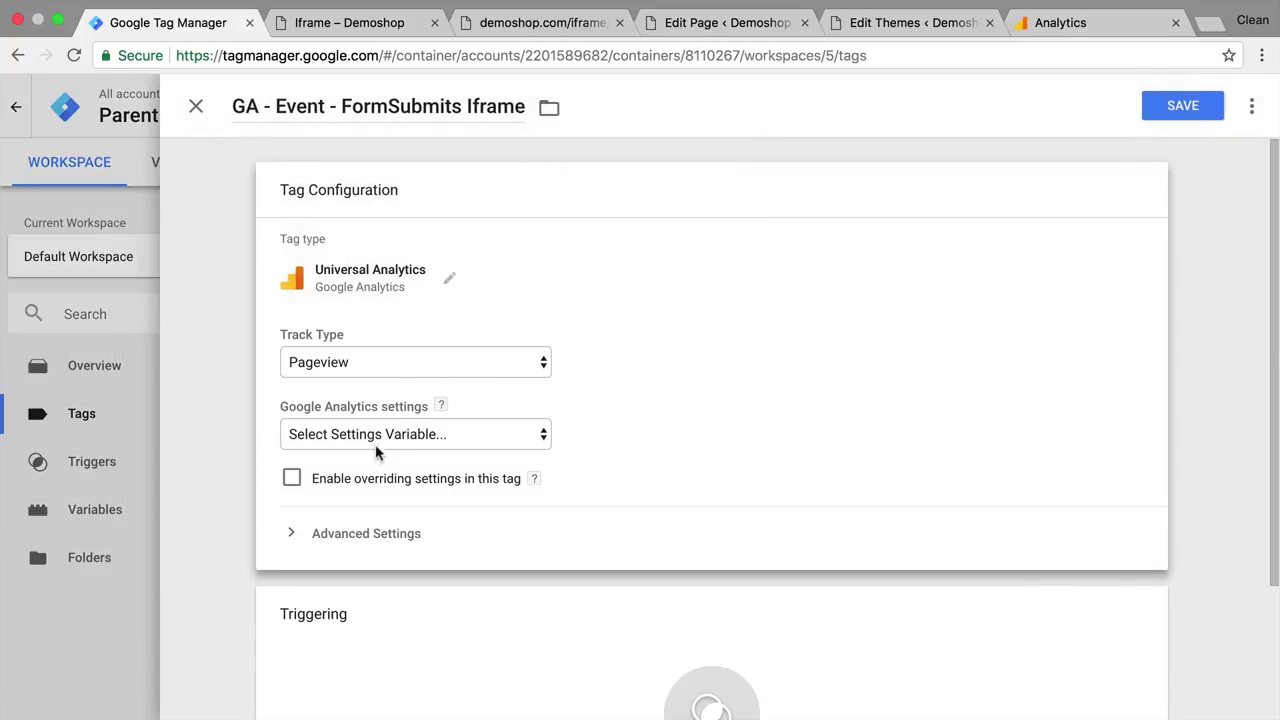
left_click(457, 437)
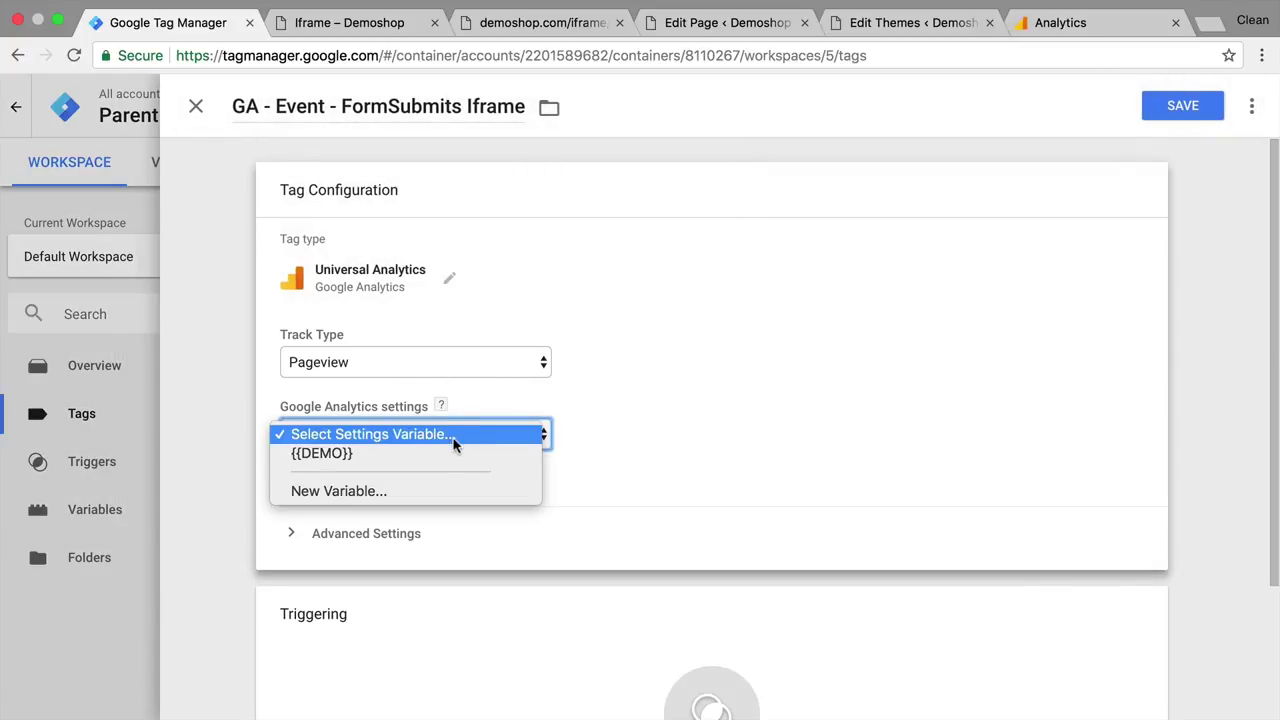
left_click(318, 452)
left_click(328, 362)
left_click(309, 381)
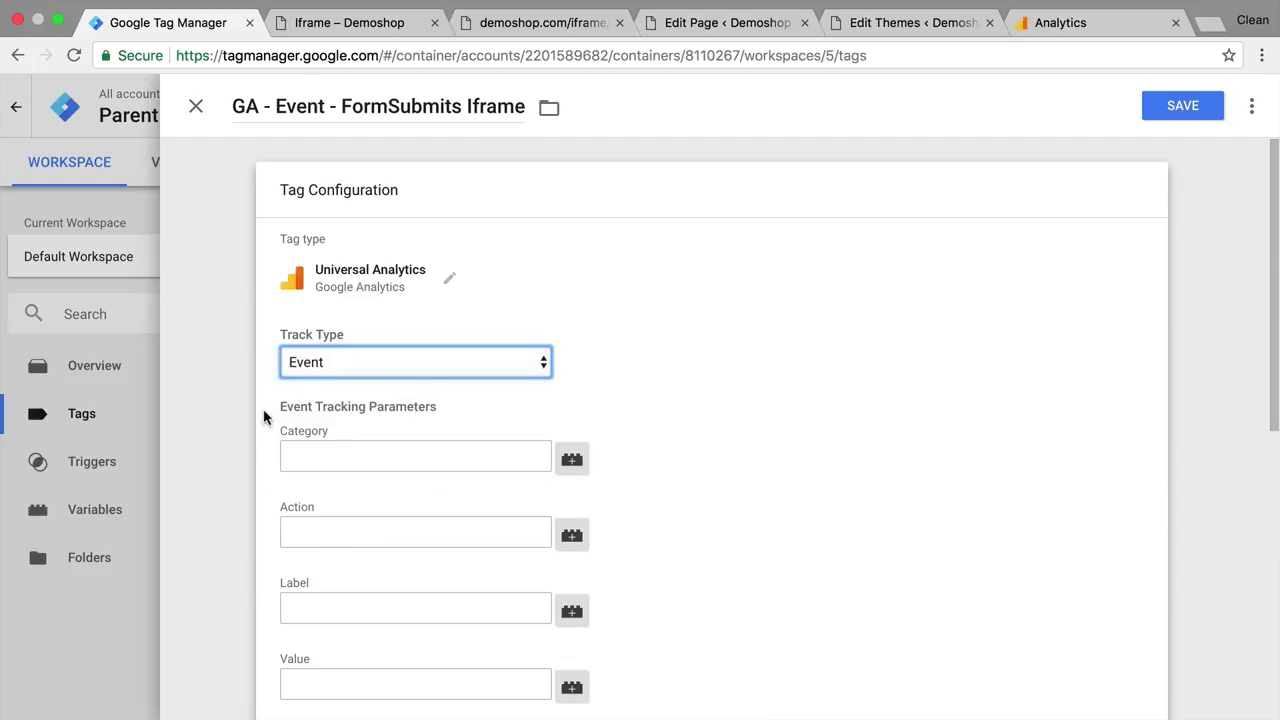
Set the event's Category to FormSubmit and its Action to Iframe.
scroll(263, 417, "down", 3)
left_click(337, 237)
type("FormSubmit")
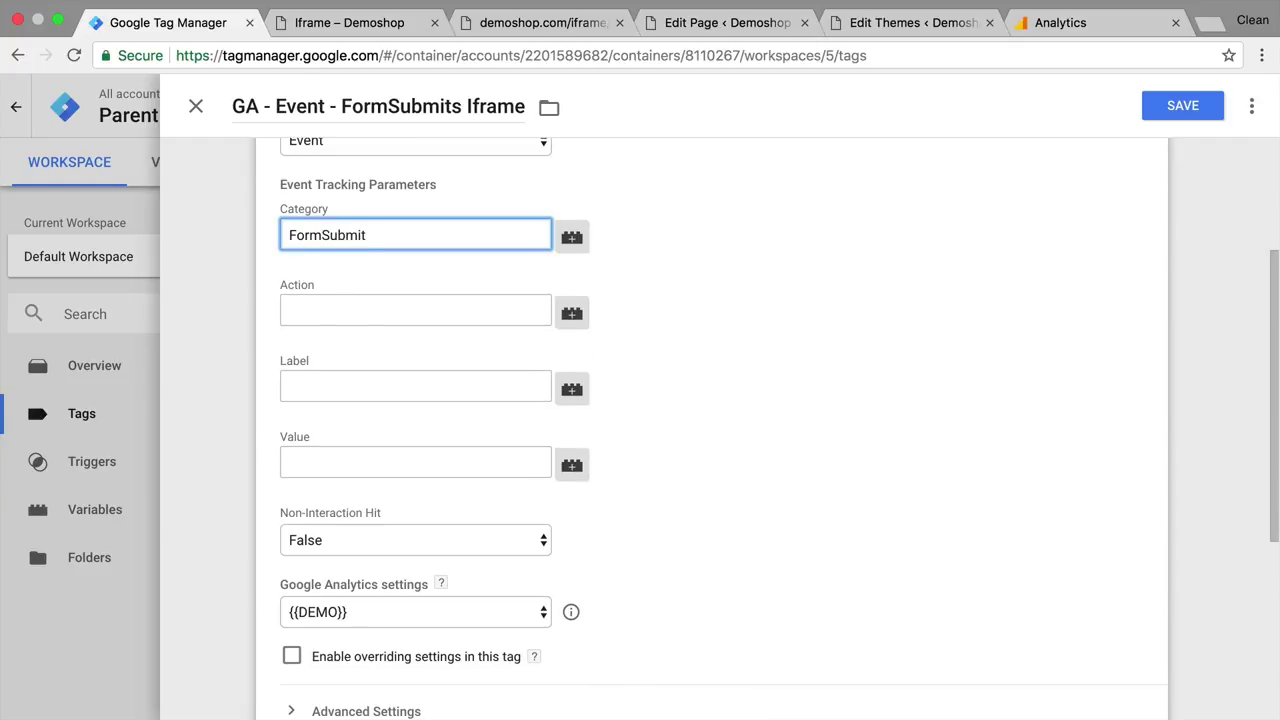
left_click(359, 320)
type("Iframe")
Check the form value in the preview's data layer and create a new variable named dlv - form for the event Label.
left_click(366, 388)
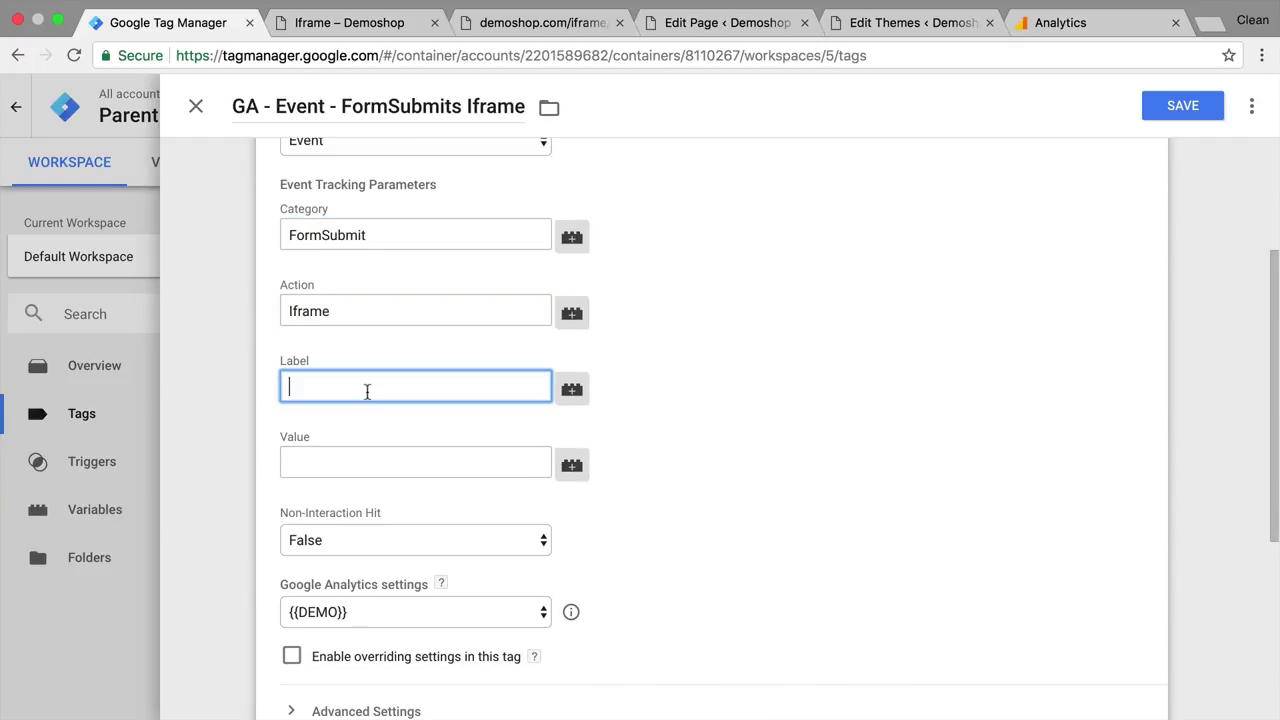
left_click(318, 20)
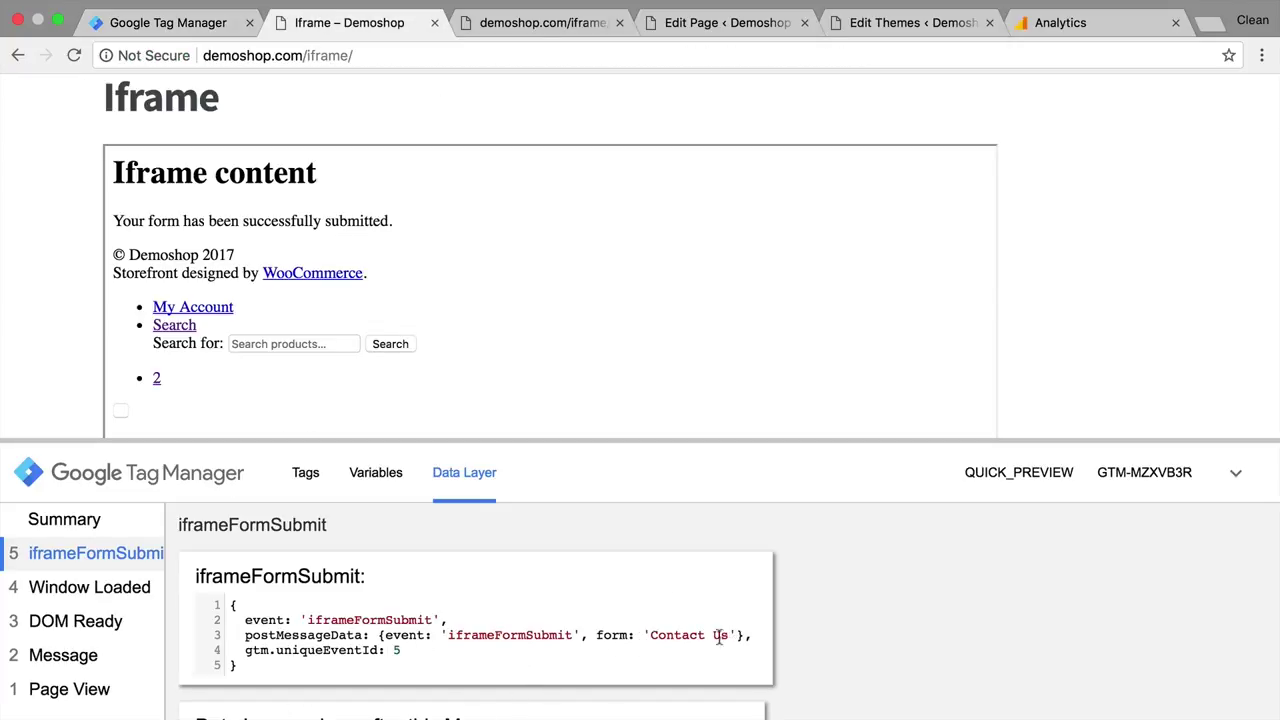
left_click(497, 25)
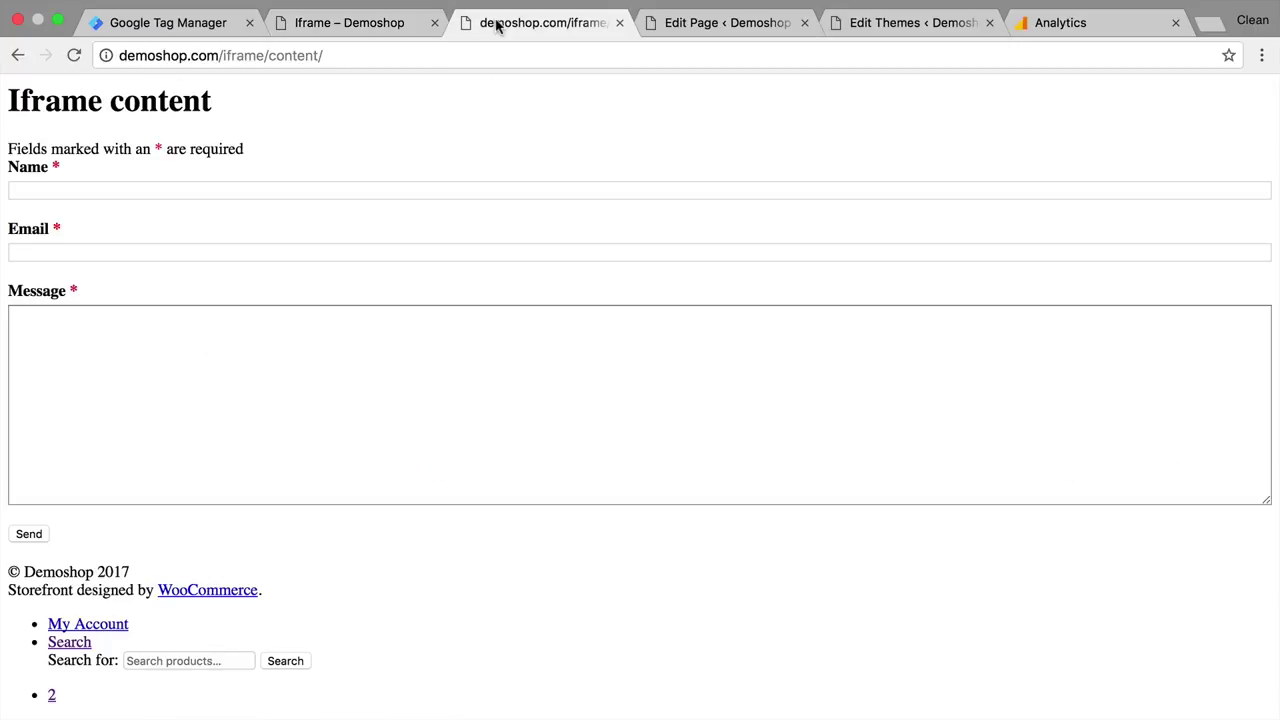
left_click(225, 22)
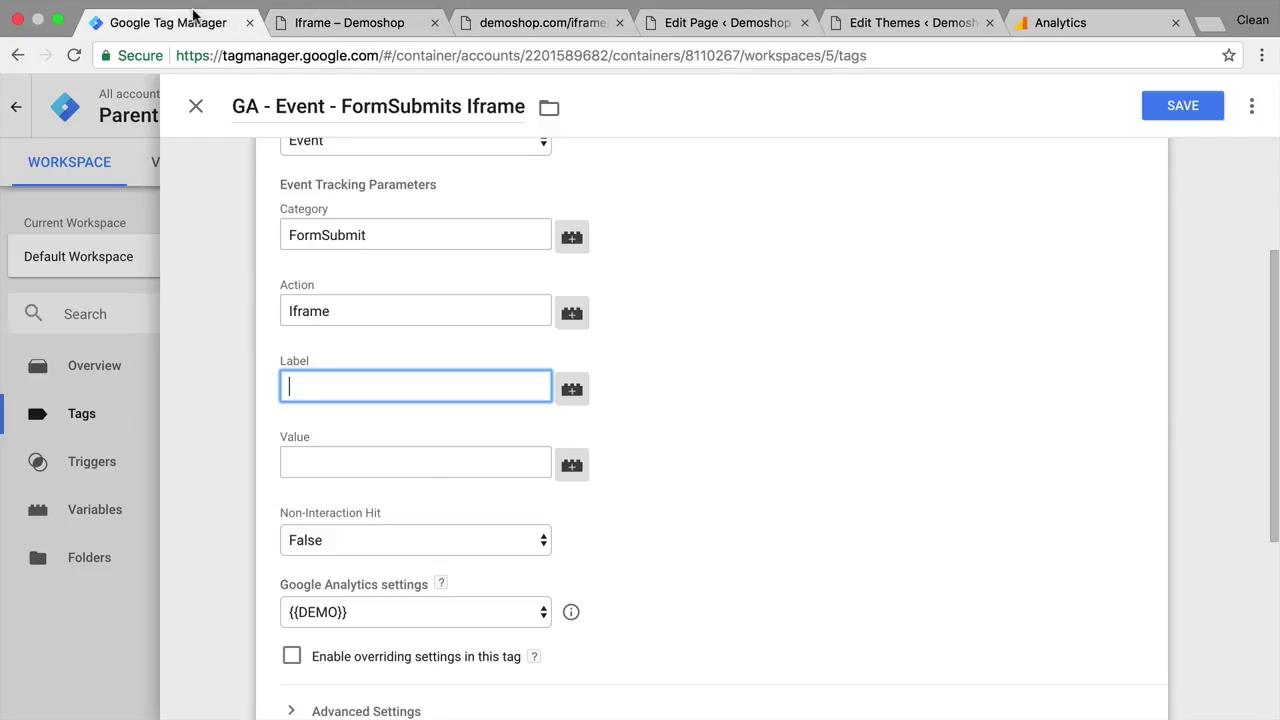
left_click(578, 399)
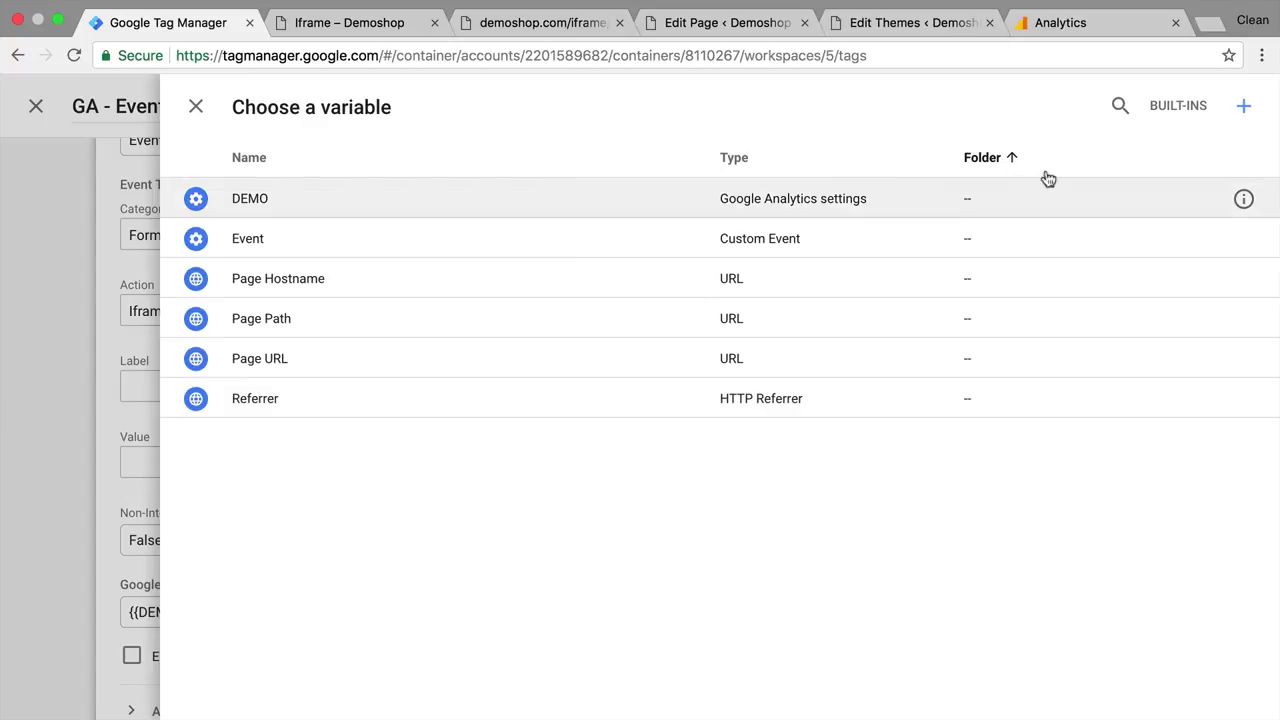
left_click(1243, 105)
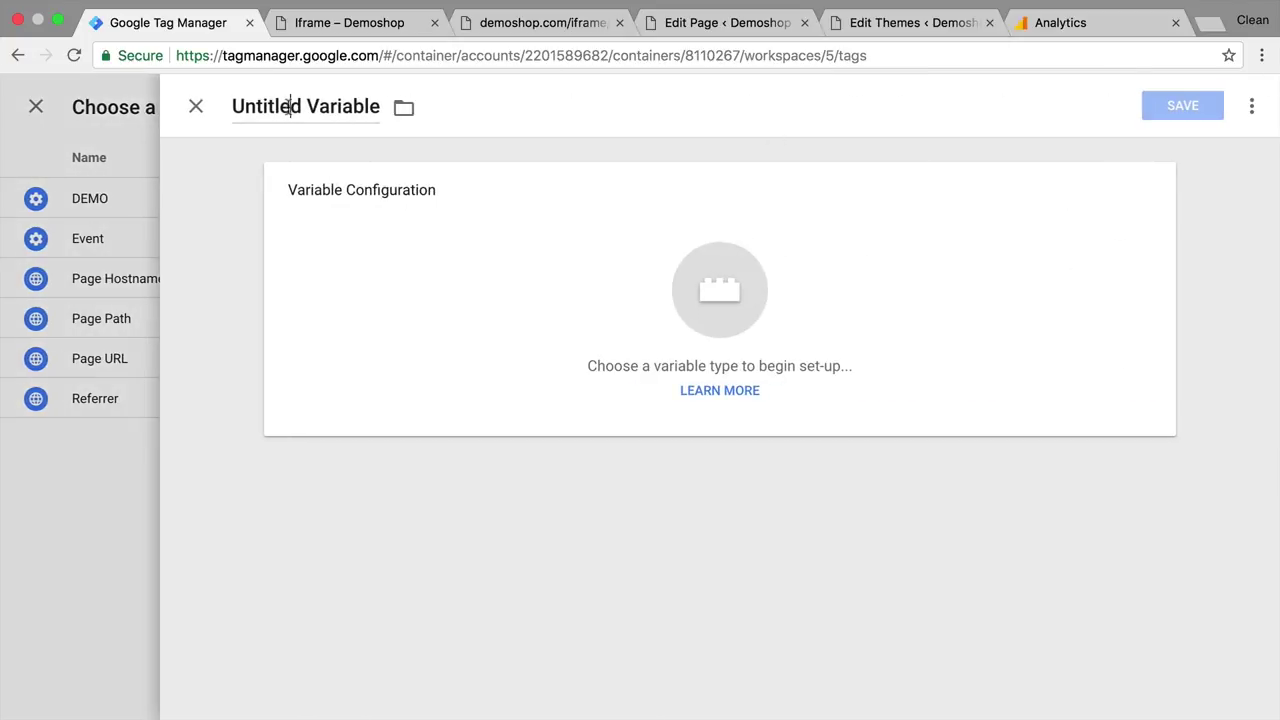
left_click(291, 106)
type("dlv ")
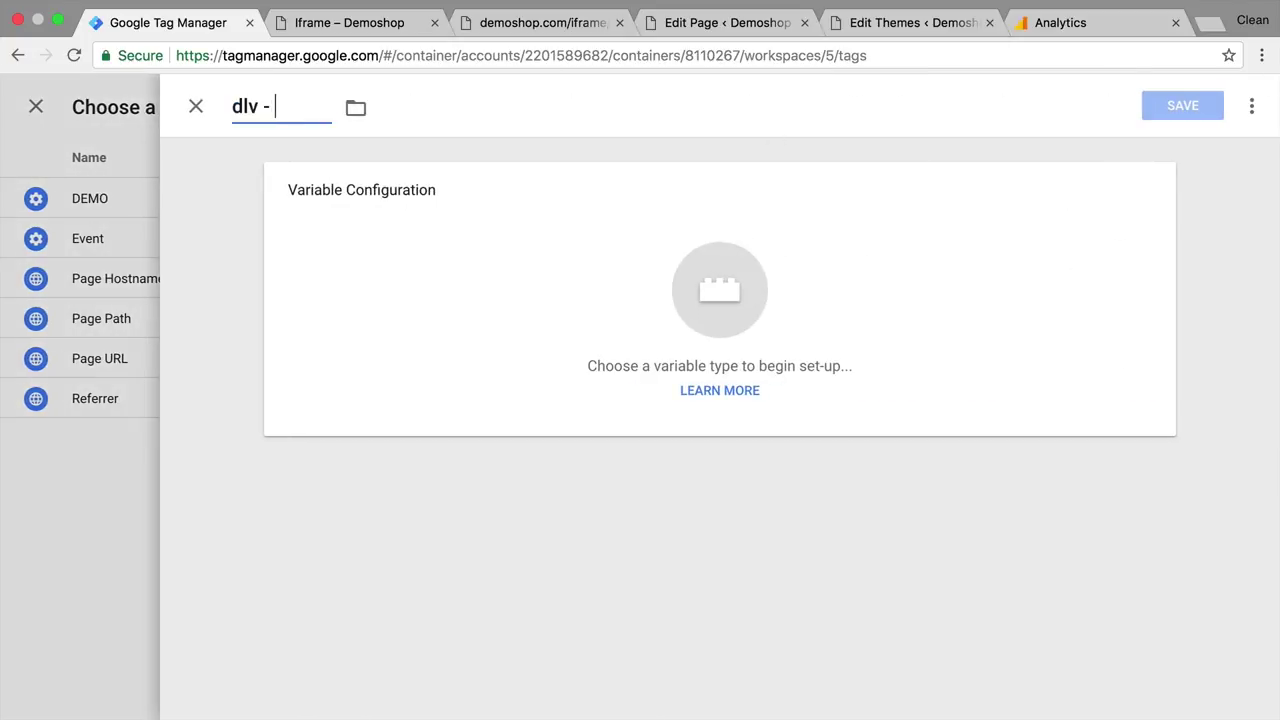
type("- form")
Choose Data Layer Variable as the type of the dlv - form variable.
left_click(740, 280)
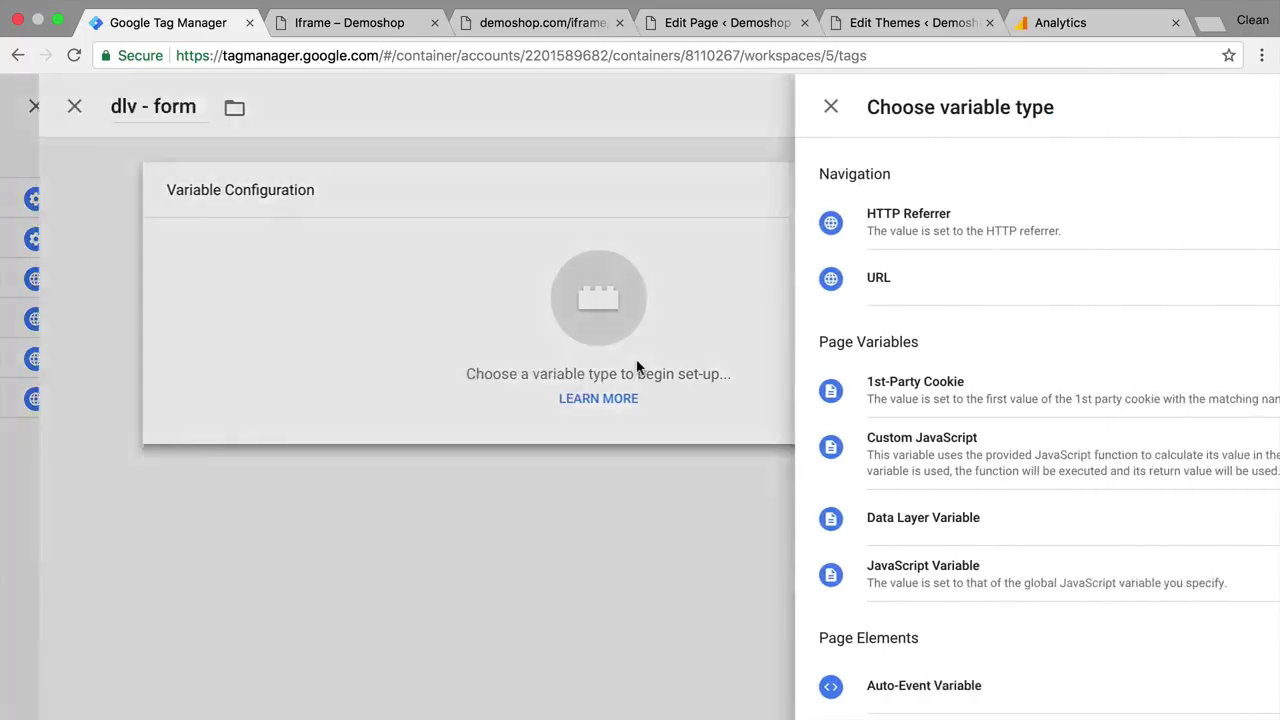
scroll(857, 366, "down", 4)
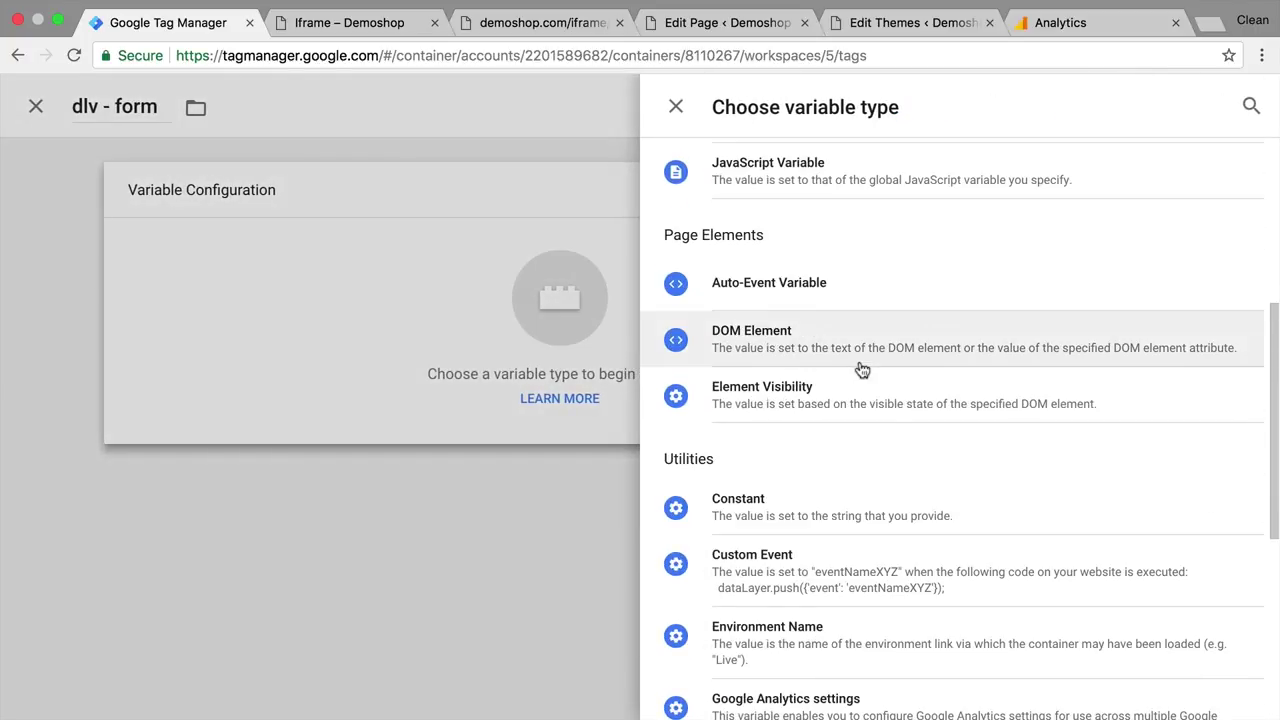
scroll(862, 370, "down", 2)
scroll(862, 370, "up", 5)
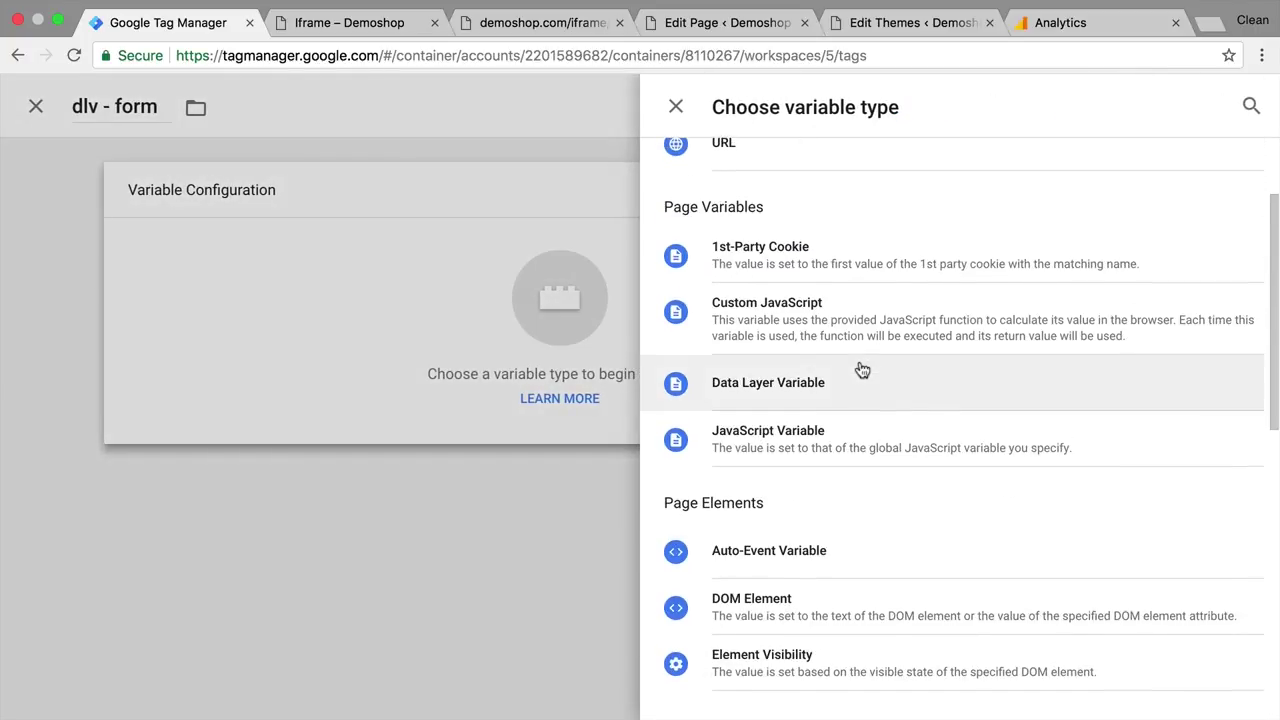
left_click(862, 370)
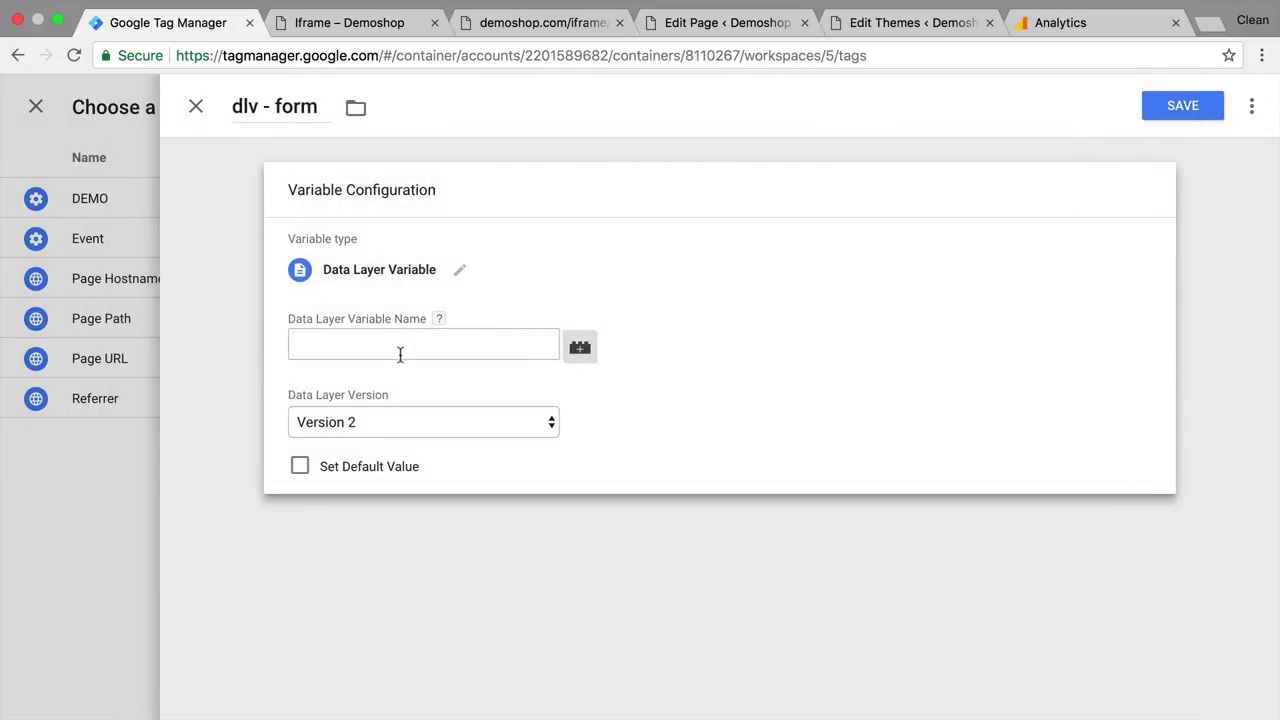
Set the Data Layer Variable Name to postMessageData.form, checking the key against the iframeFormSubmit event's data layer.
left_click(400, 350)
left_click(371, 25)
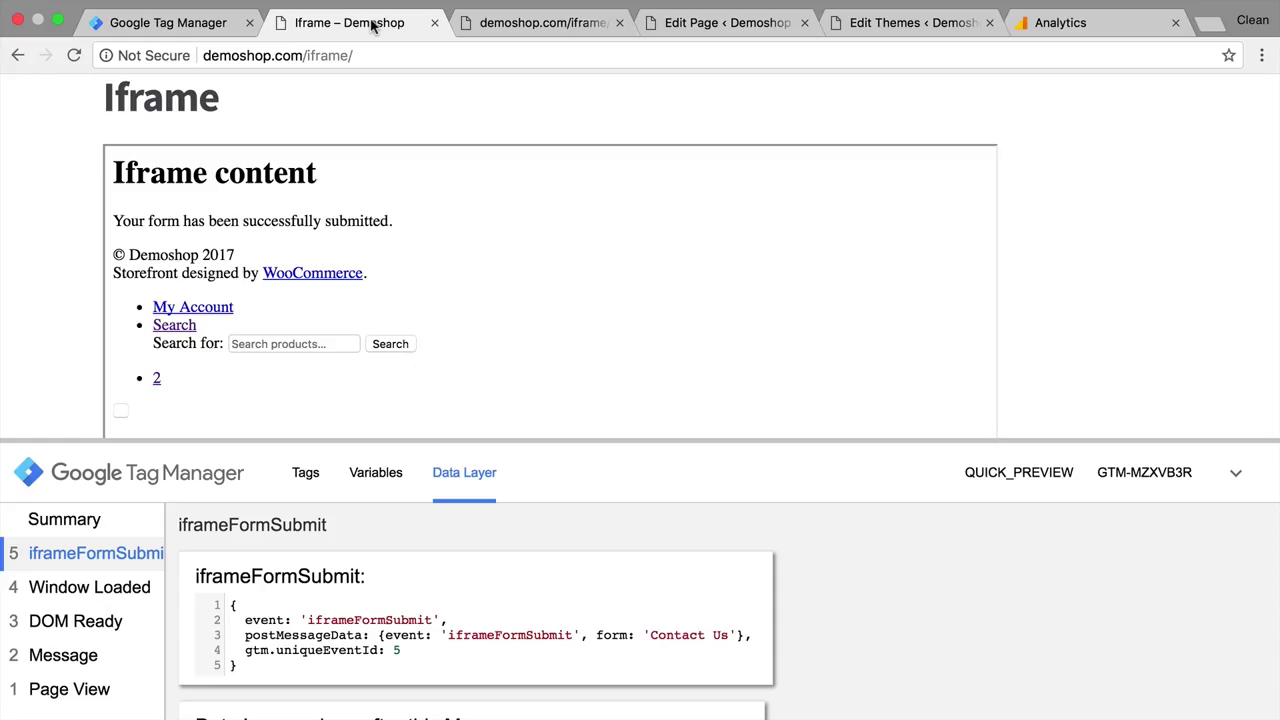
double_click(276, 636)
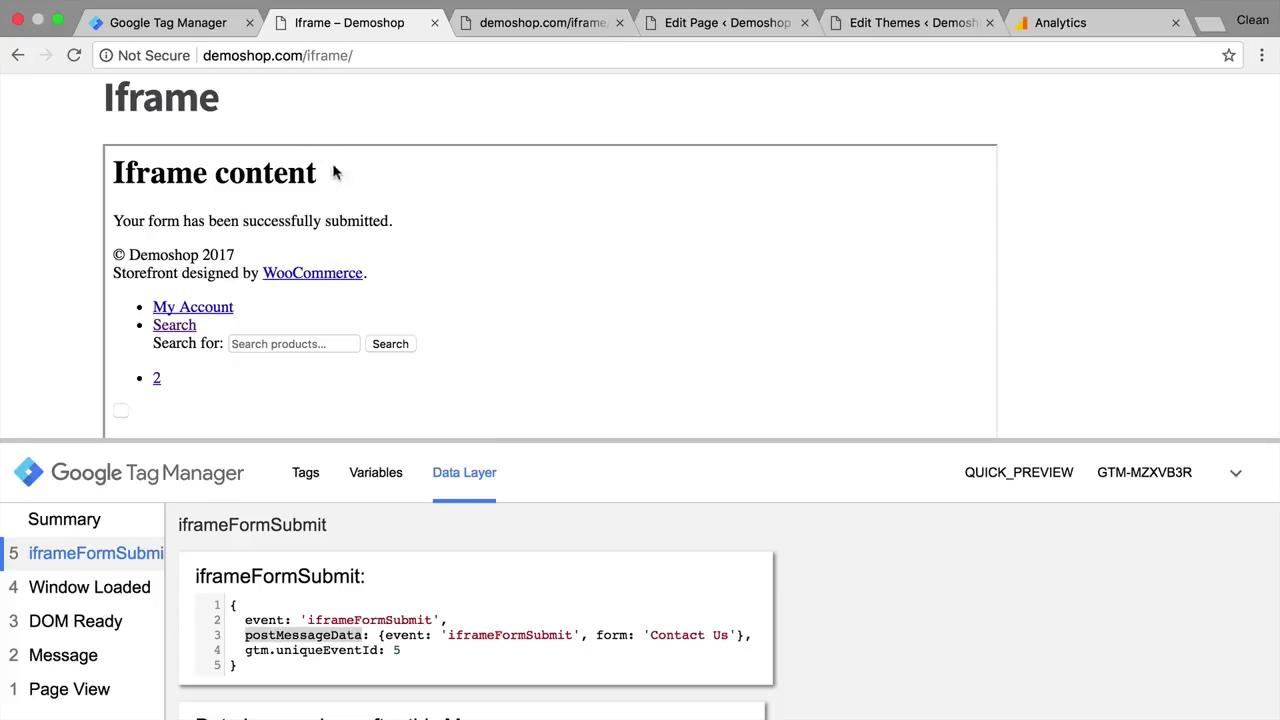
left_click(225, 25)
type("postMessageData.form")
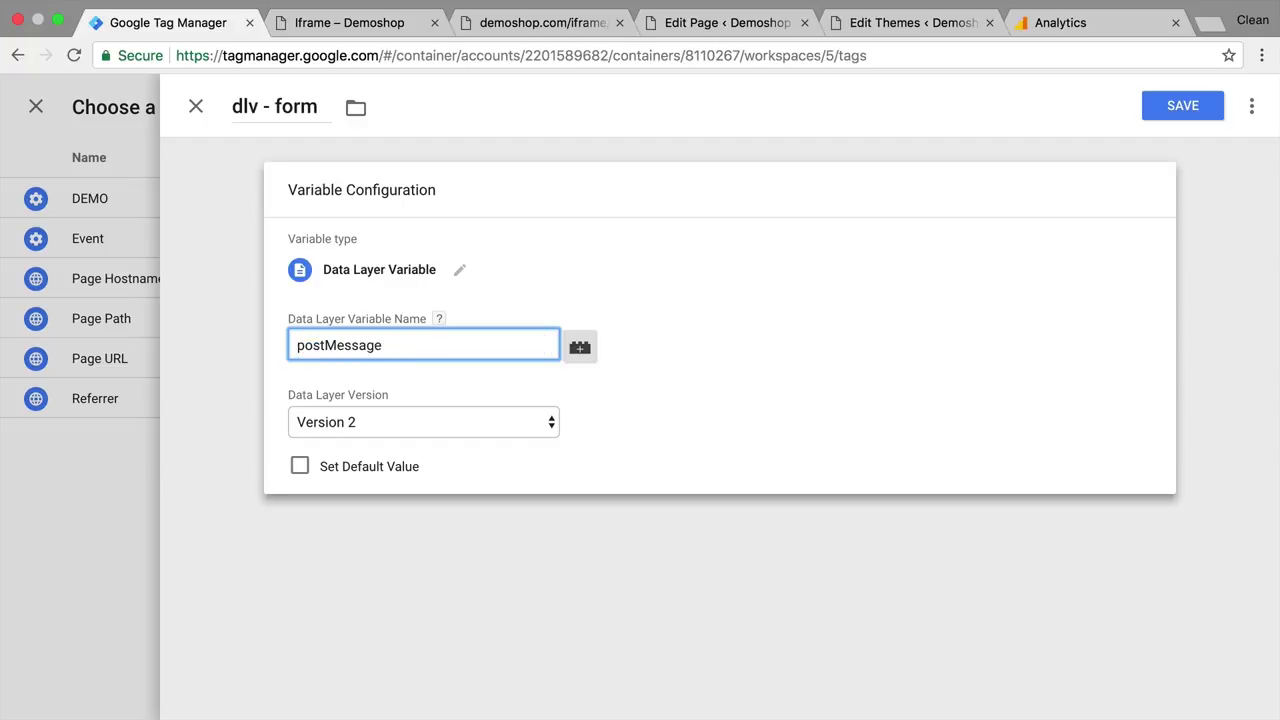
left_click(369, 21)
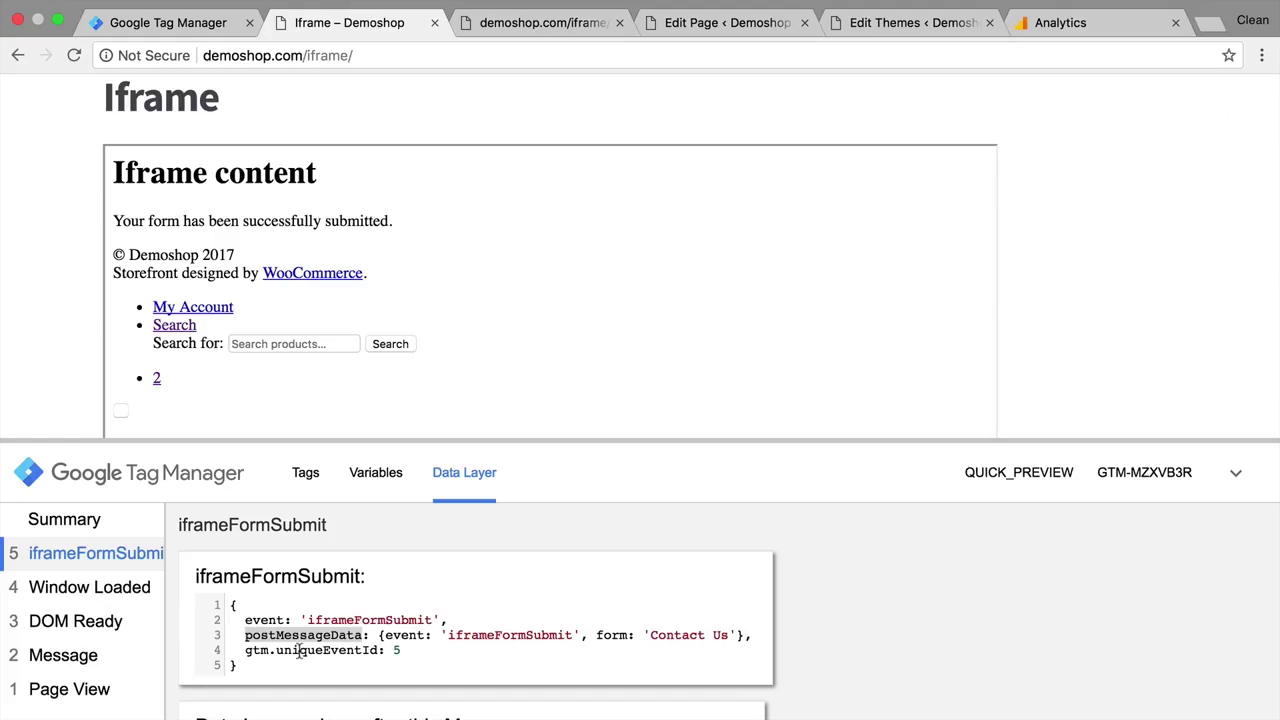
left_click(211, 25)
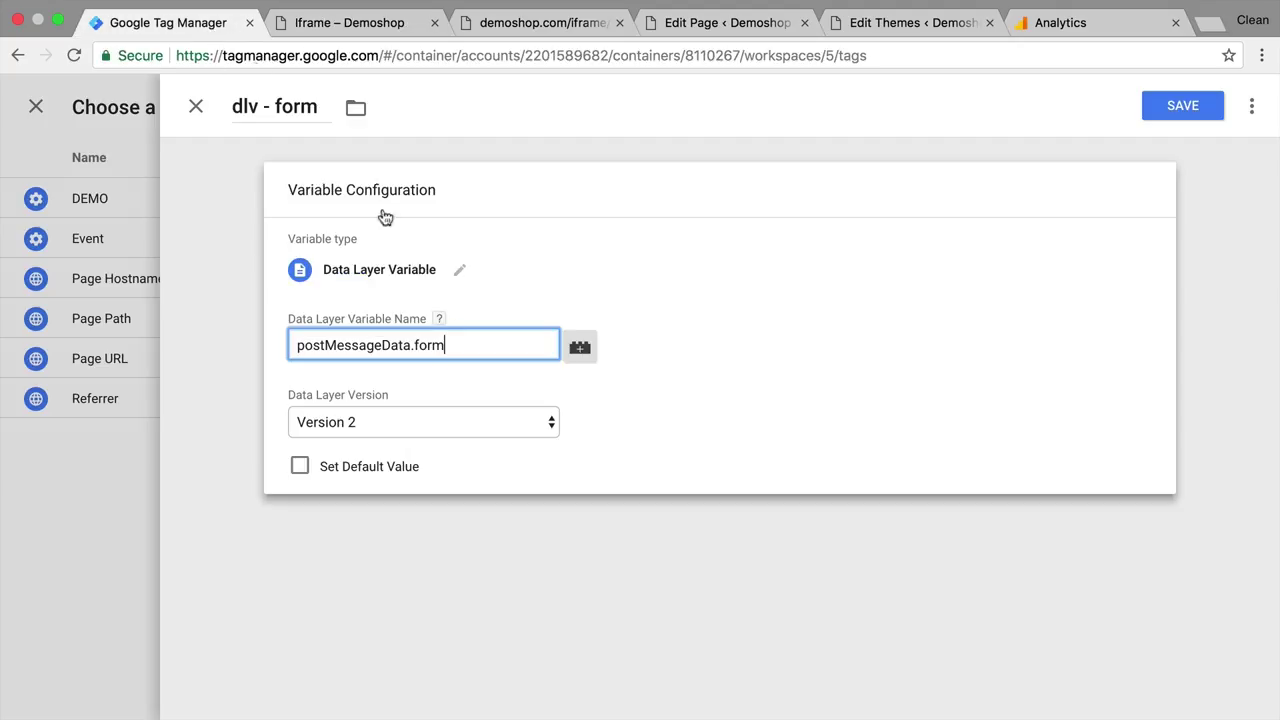
Save the dlv - form variable into the event Label and start a new trigger for the tag.
left_click(1187, 107)
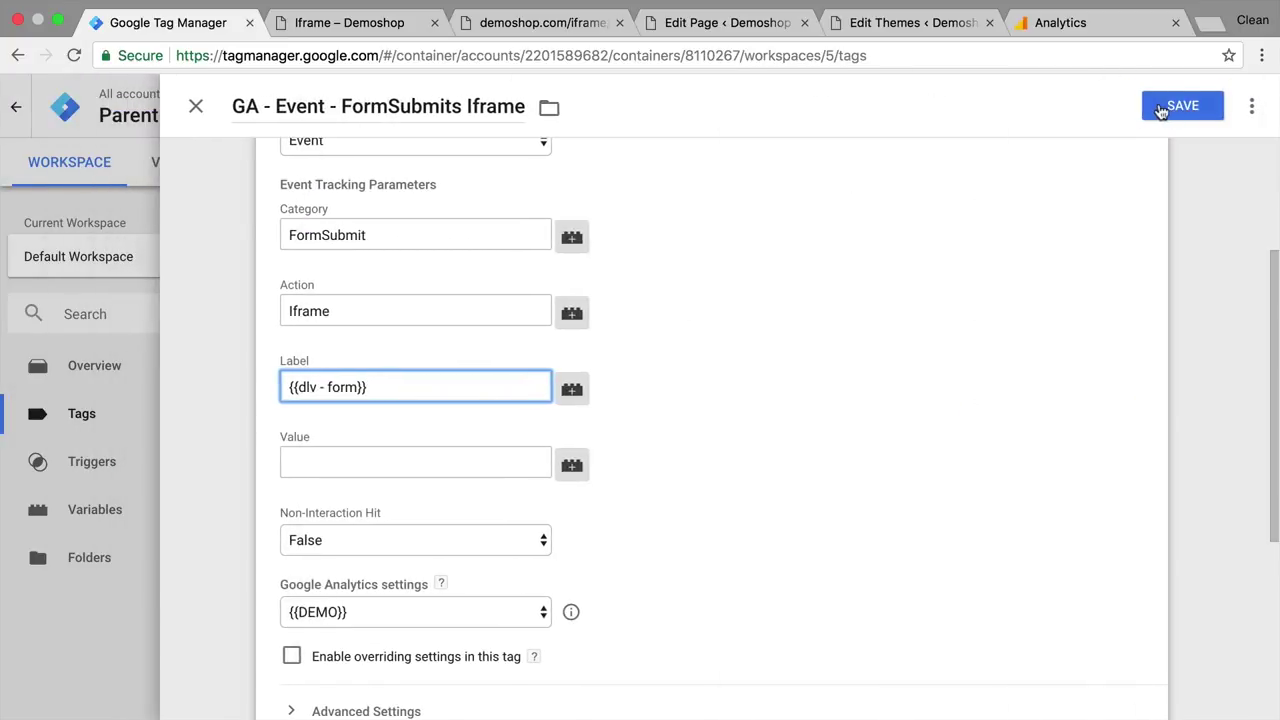
scroll(905, 342, "down", 5)
left_click(603, 540)
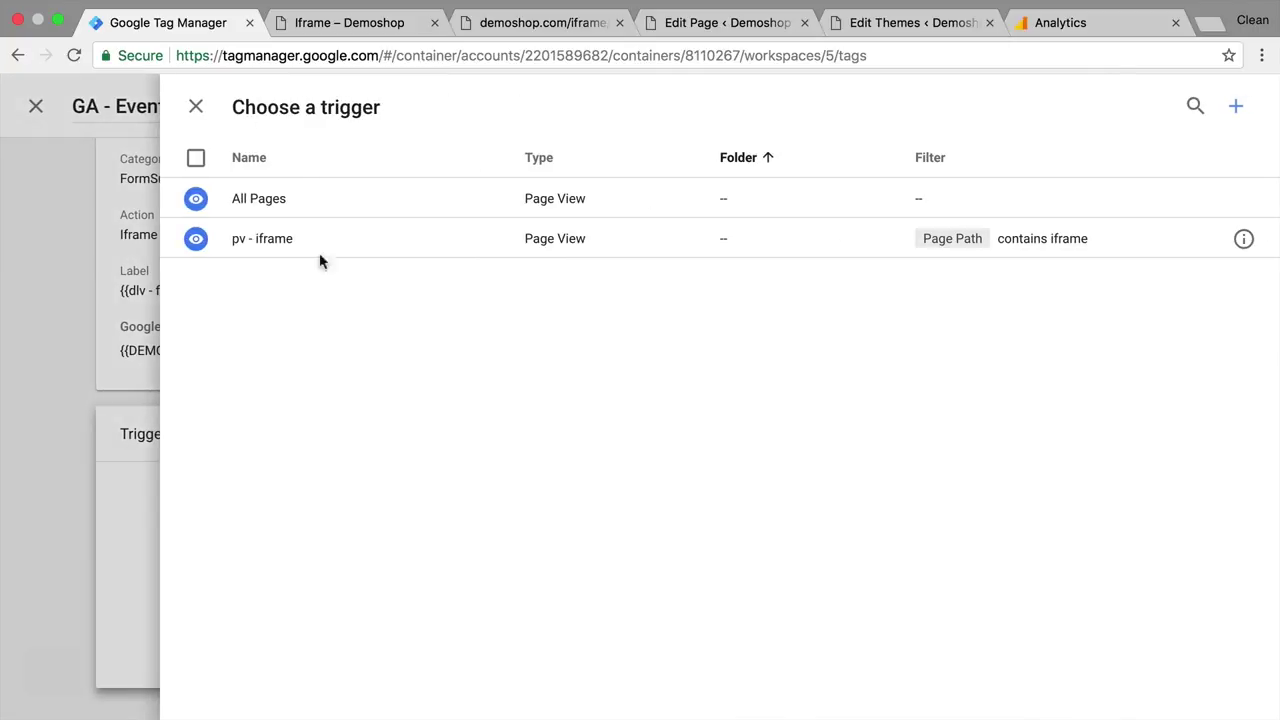
left_click(1236, 108)
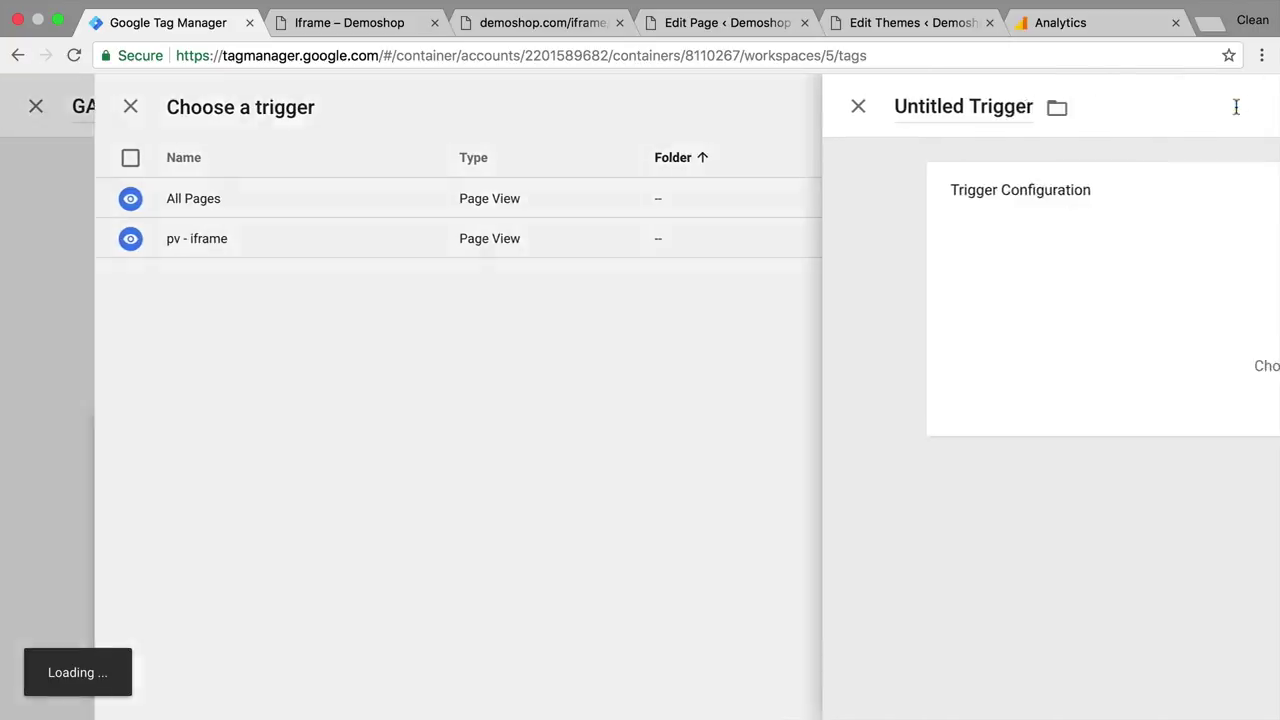
Name the trigger custom - iframeFormSubmit, checking the event name in the preview's data layer on the Iframe page.
triple_click(348, 106)
type("cu")
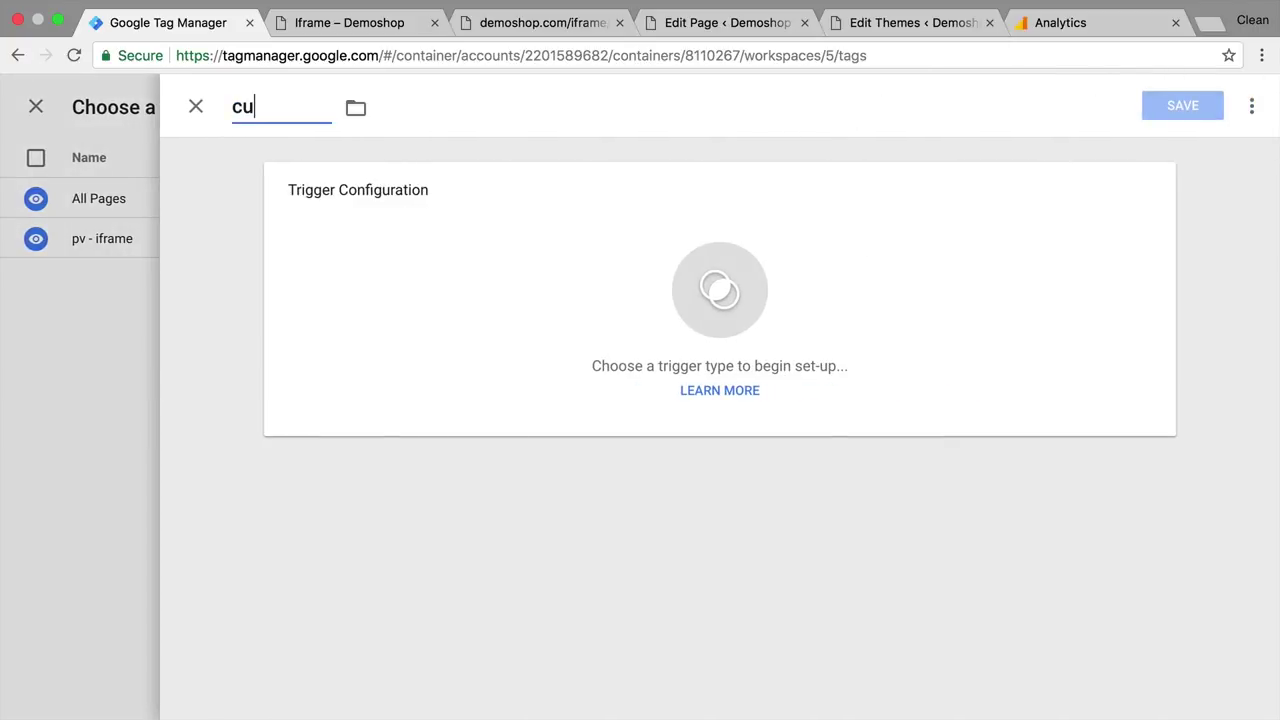
type("stom -")
left_click(331, 30)
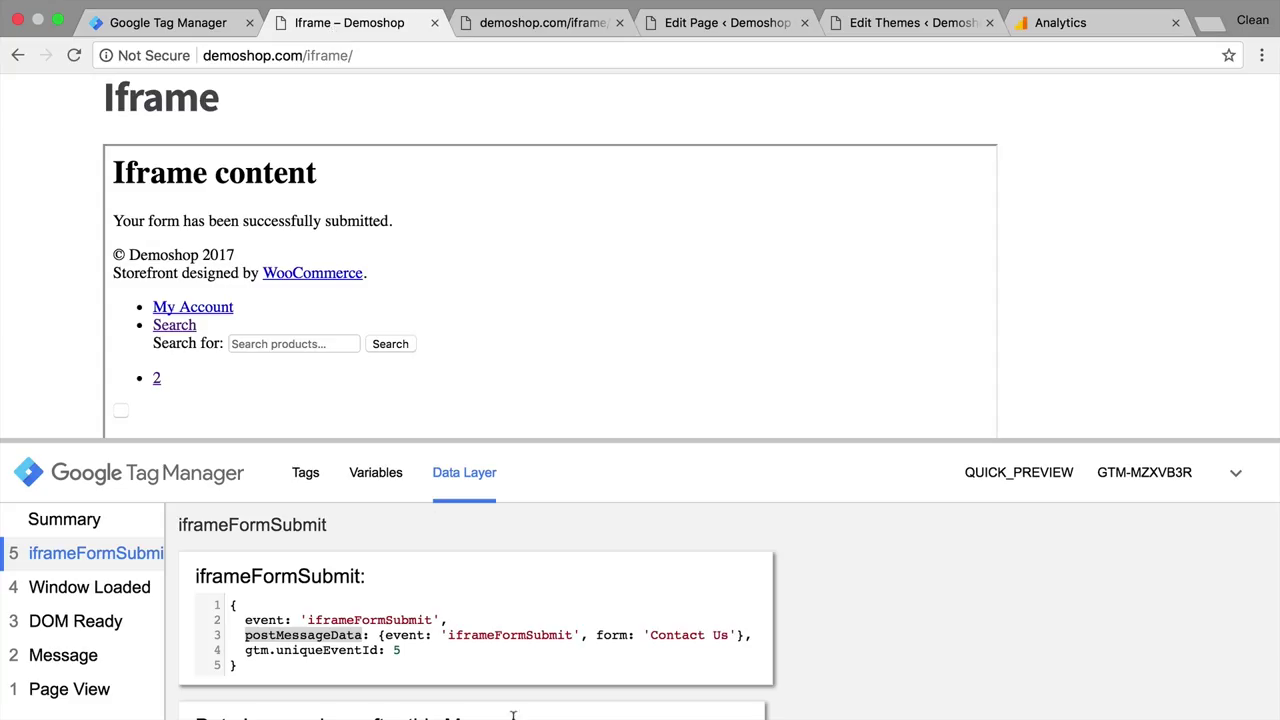
left_click(196, 32)
type("iframeFormSubmit")
Make the trigger a Custom Event with the event name iframeFormSubmit, copied from the trigger's name.
key("shift+Left")
key("shift+Left")
key("shift+Left")
key("shift+Left")
key("shift+Left")
key("shift+Left")
key("shift+Left")
key("shift+Left")
key("shift+Left")
key("shift+Left")
key("shift+Left")
key("shift+Left")
key("shift+Left")
key("shift+Left")
key("shift+Left")
key("shift+Left")
key("ctrl+c")
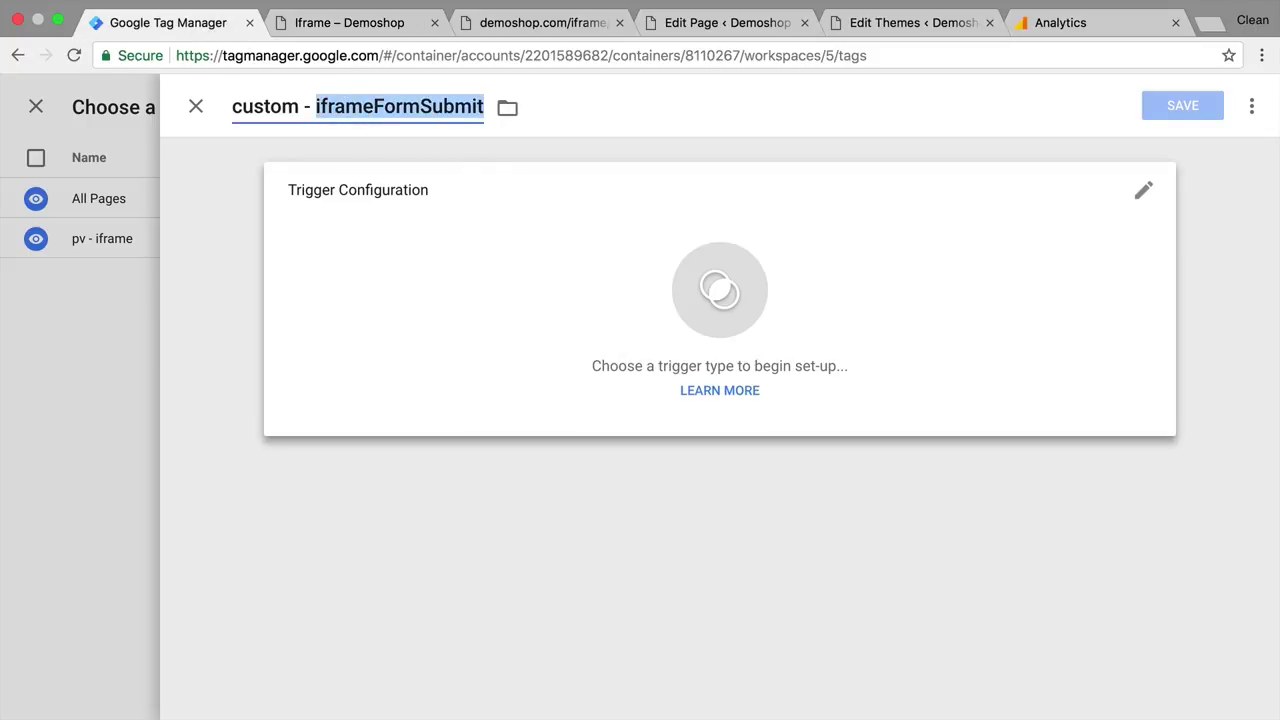
left_click(516, 281)
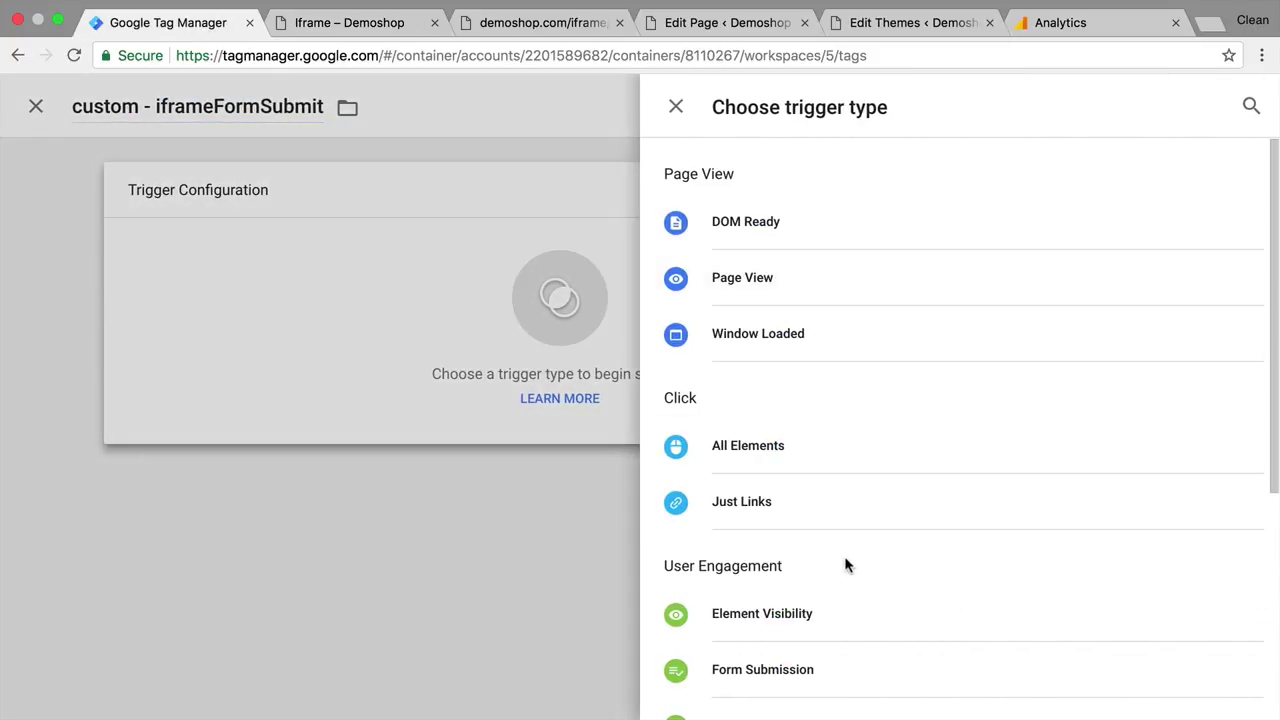
scroll(840, 575, "down", 5)
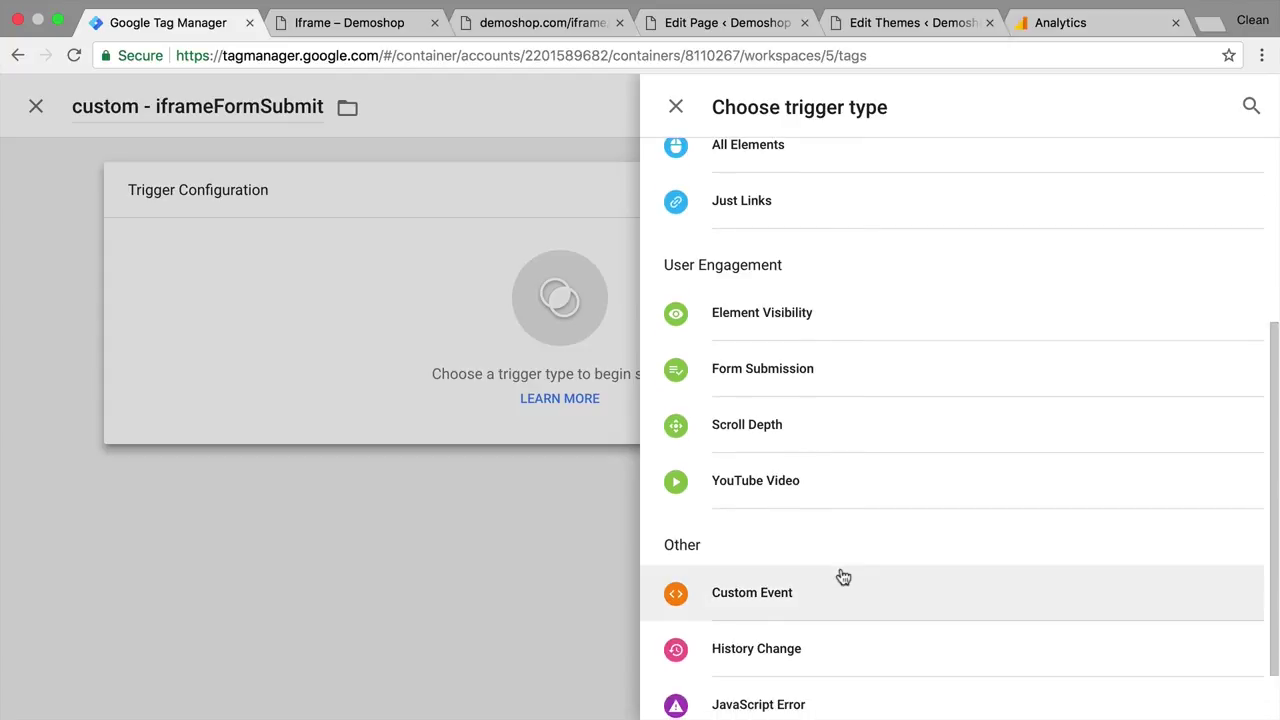
left_click(762, 535)
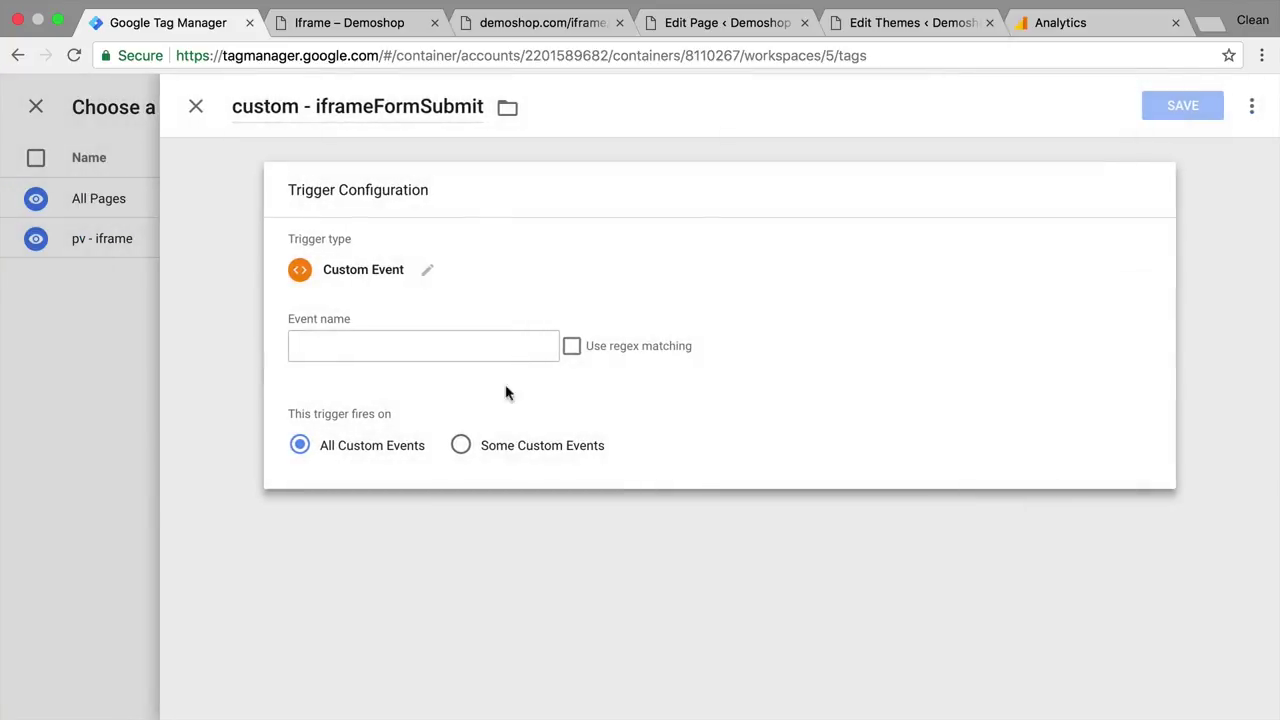
left_click(461, 346)
key("ctrl+v")
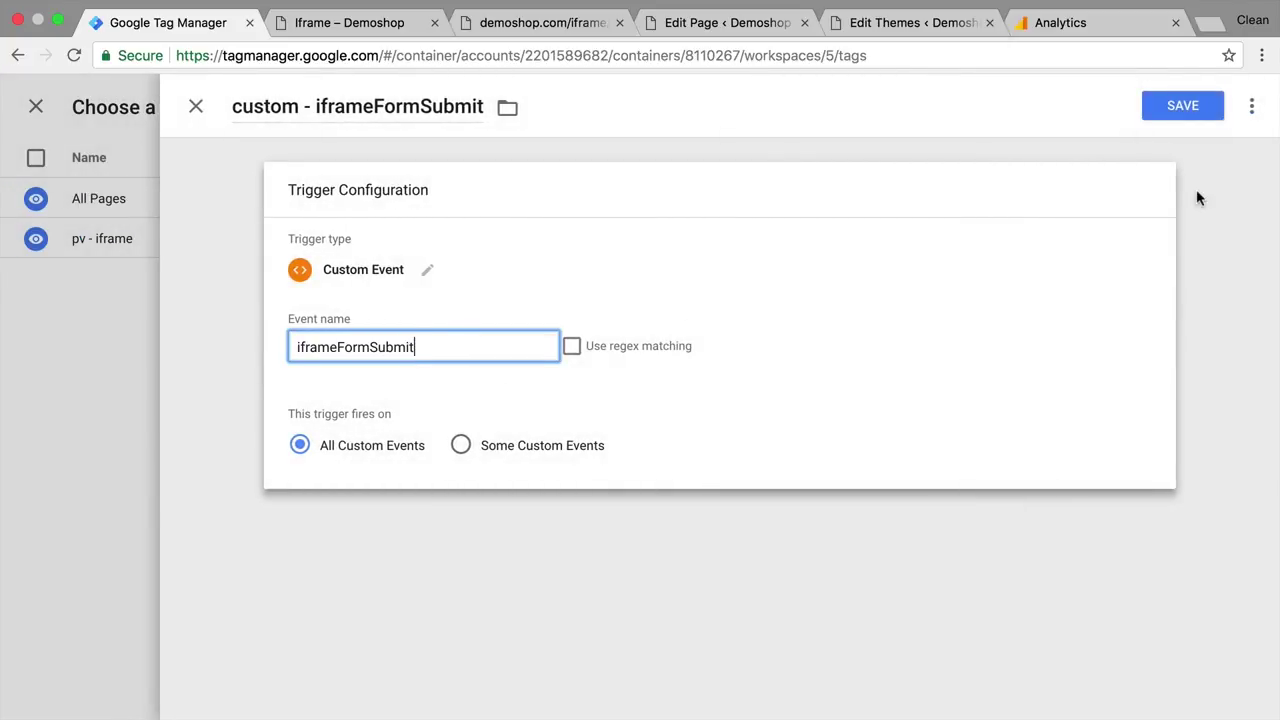
Save the trigger and the GA - Event - FormSubmits Iframe tag, and refresh the workspace preview.
left_click(1188, 108)
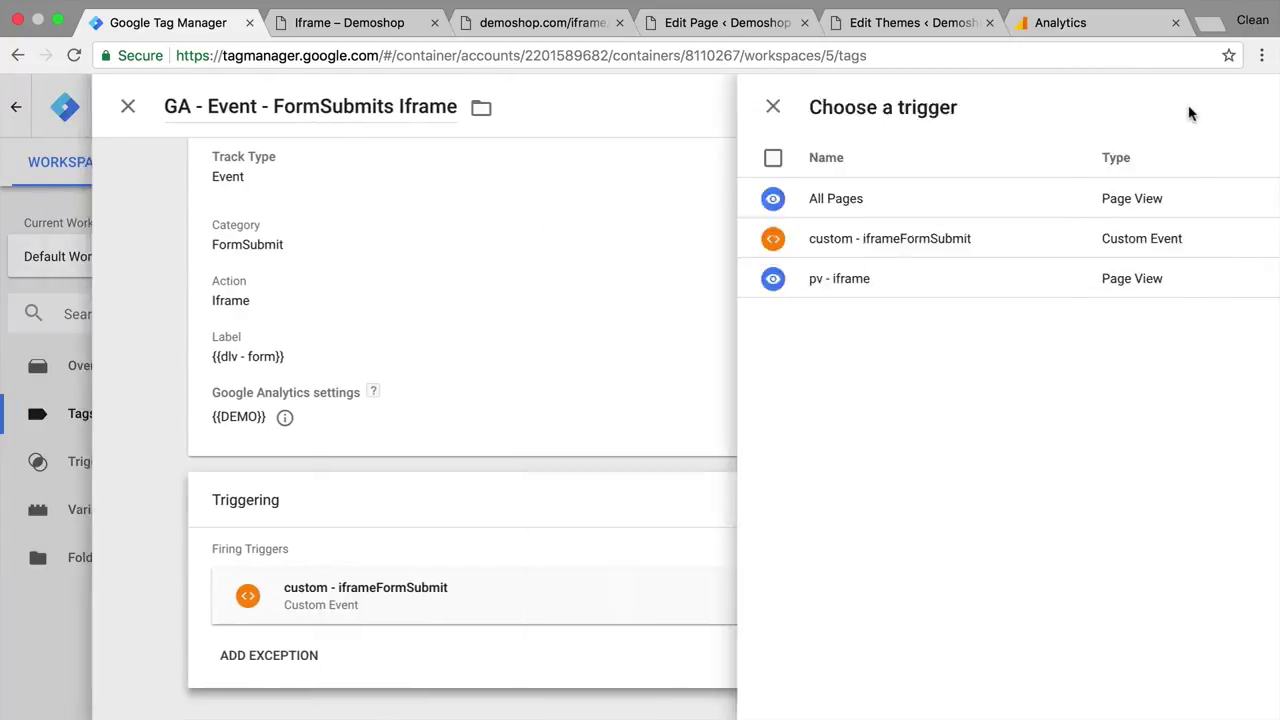
left_click(1188, 108)
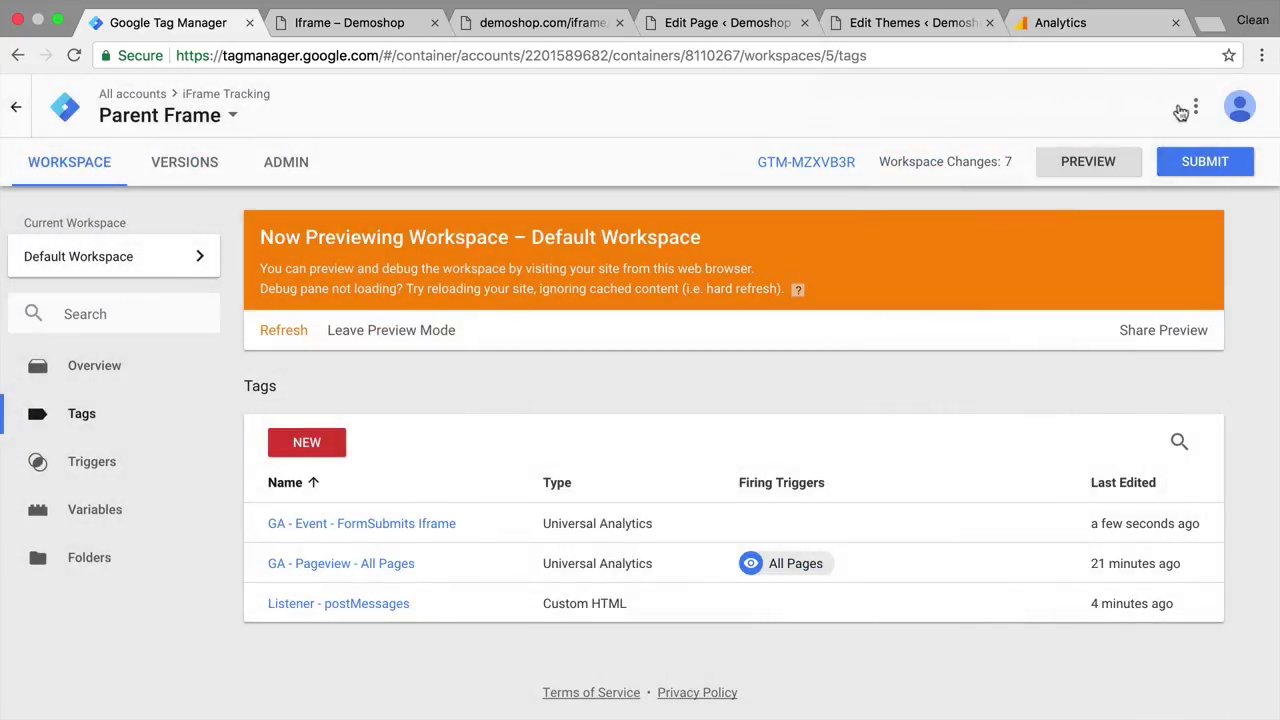
left_click(277, 332)
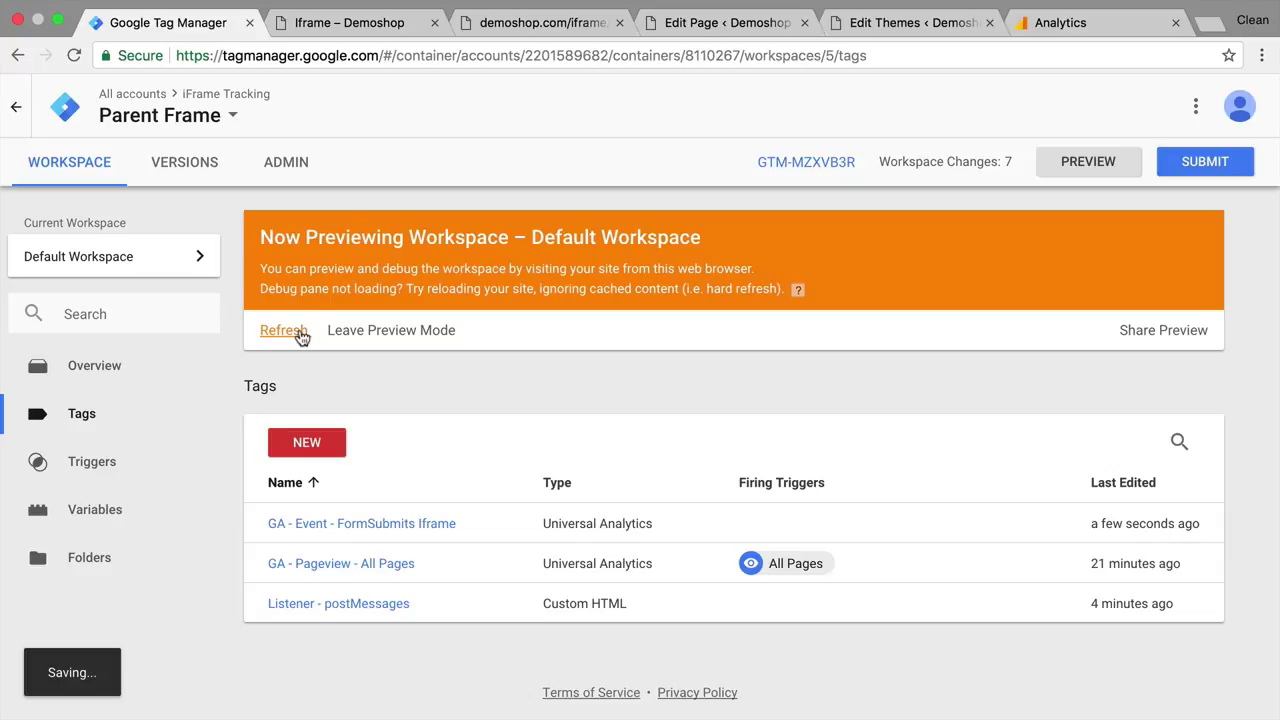
Reload the Iframe demo page and submit the embedded form with a test name, a test e-mail and the message test.
left_click(368, 33)
key("super+r")
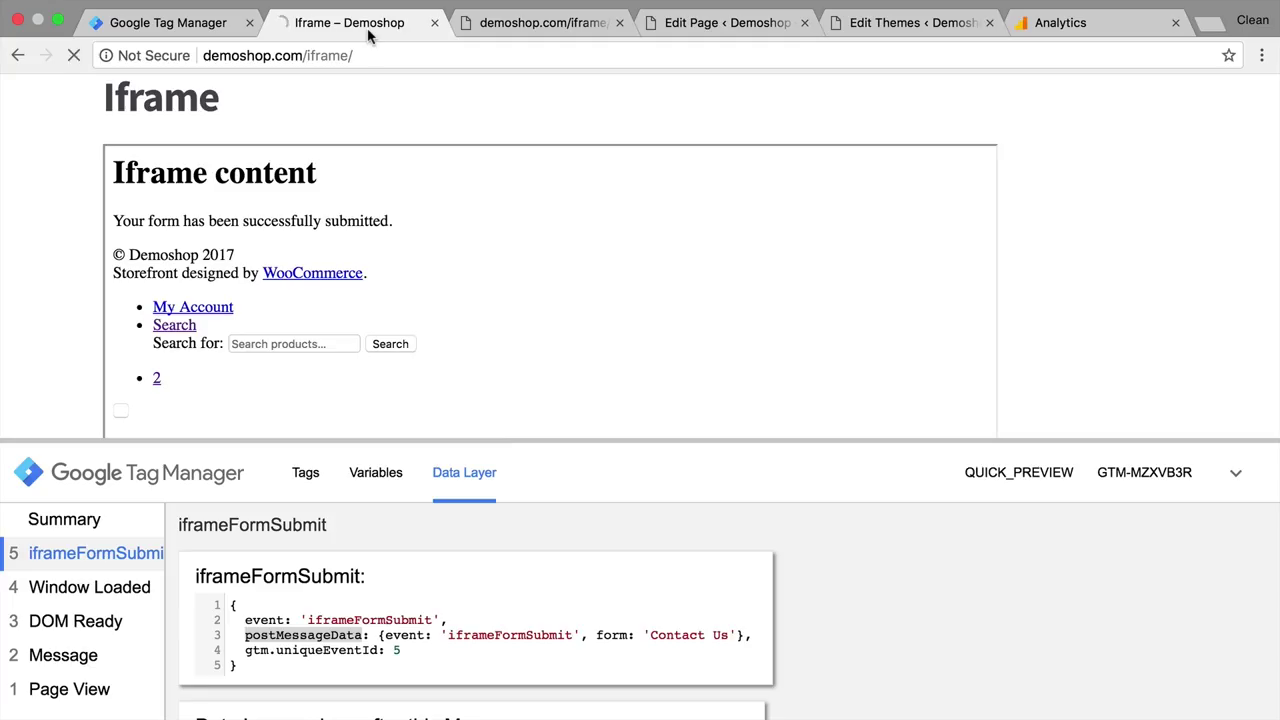
left_click(217, 263)
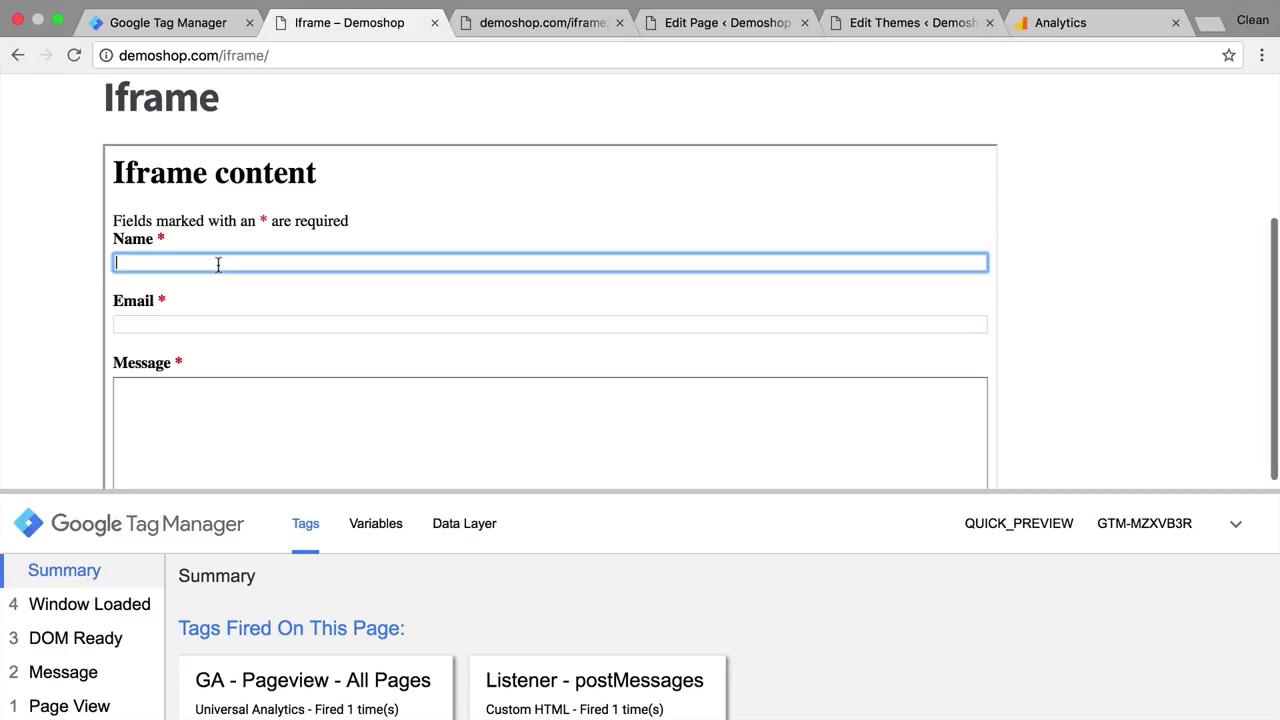
left_click(200, 283)
left_click(185, 399)
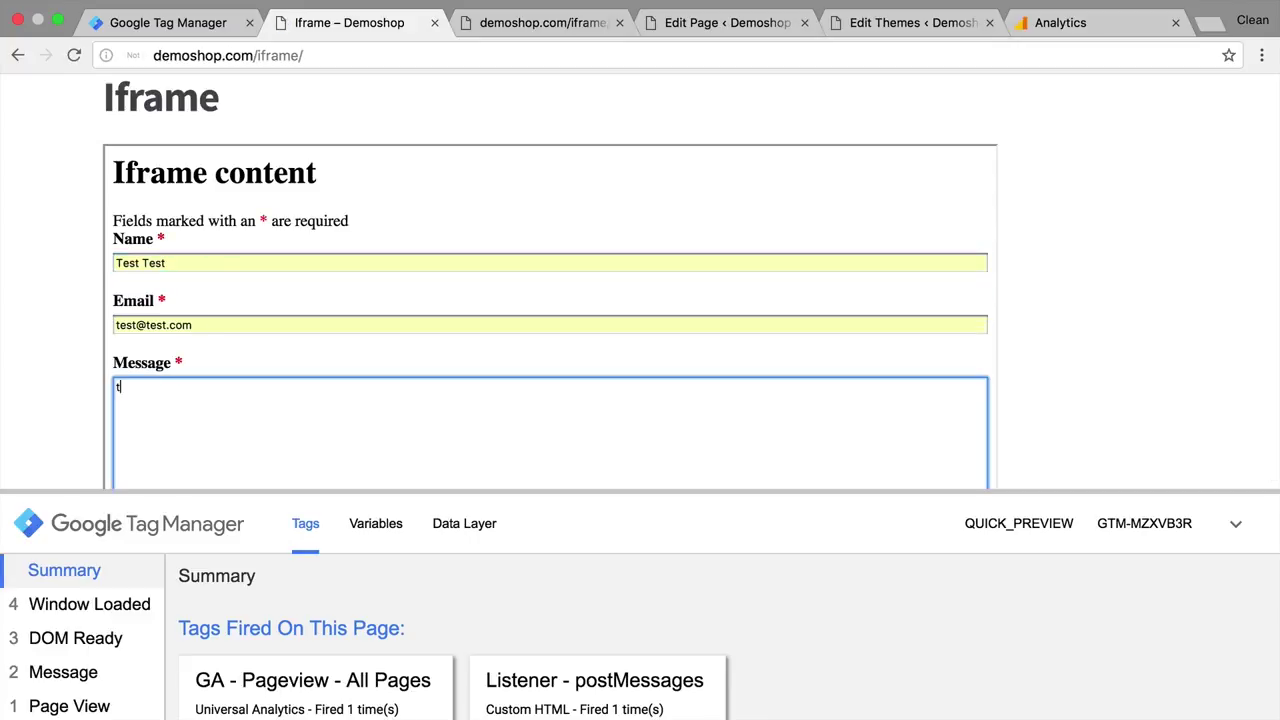
type("test")
scroll(77, 394, "down", 5)
left_click(134, 310)
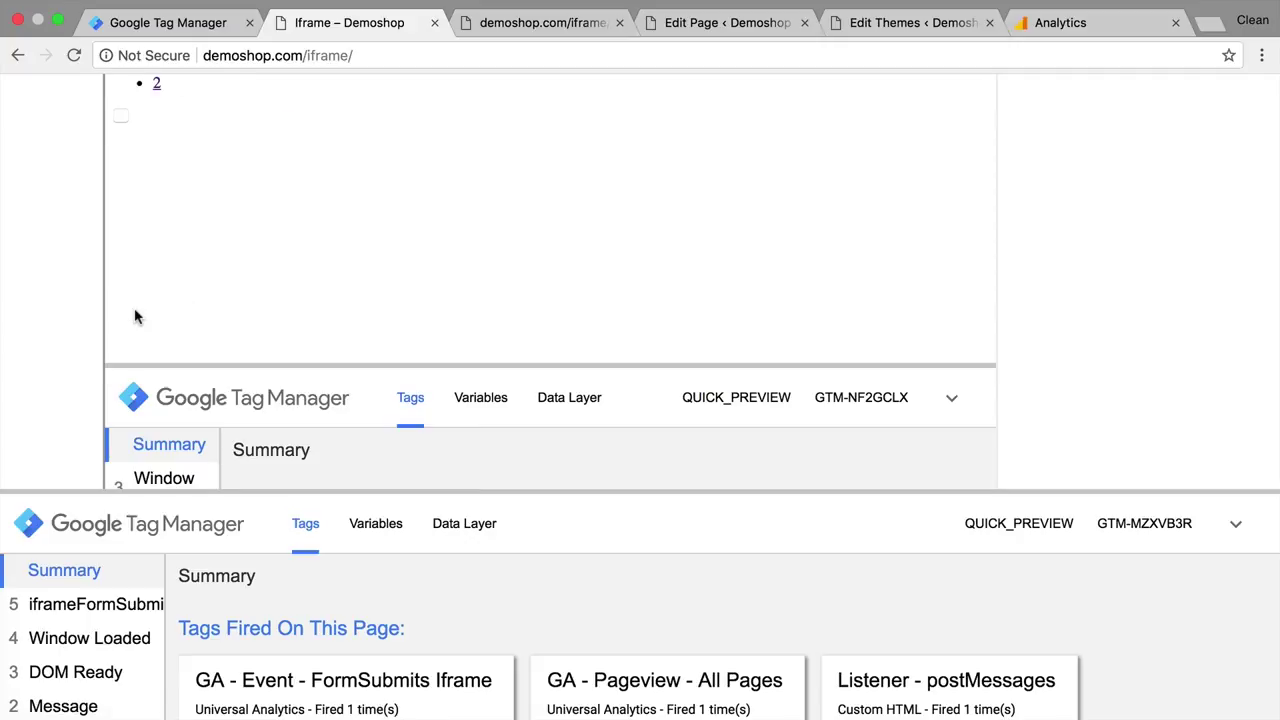
Check the tags fired on the iframeFormSubmit event and open the Real-Time Events report in Google Analytics.
left_click(97, 603)
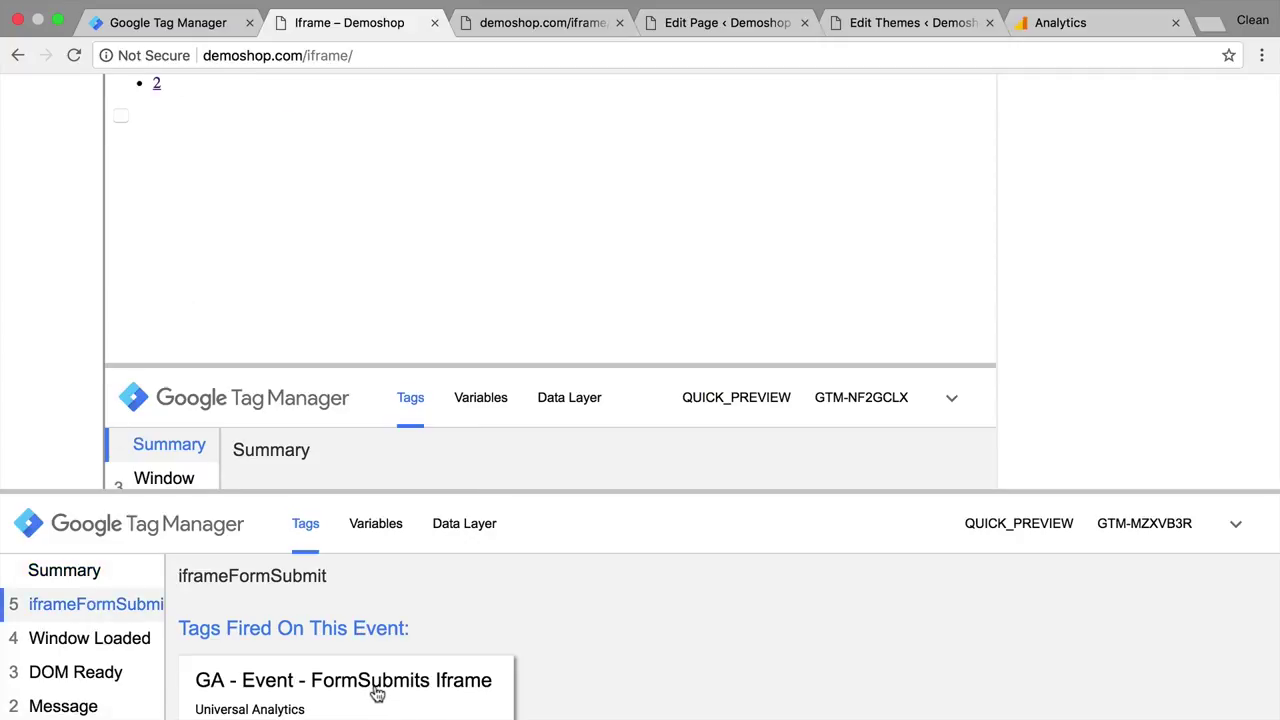
left_click(1084, 28)
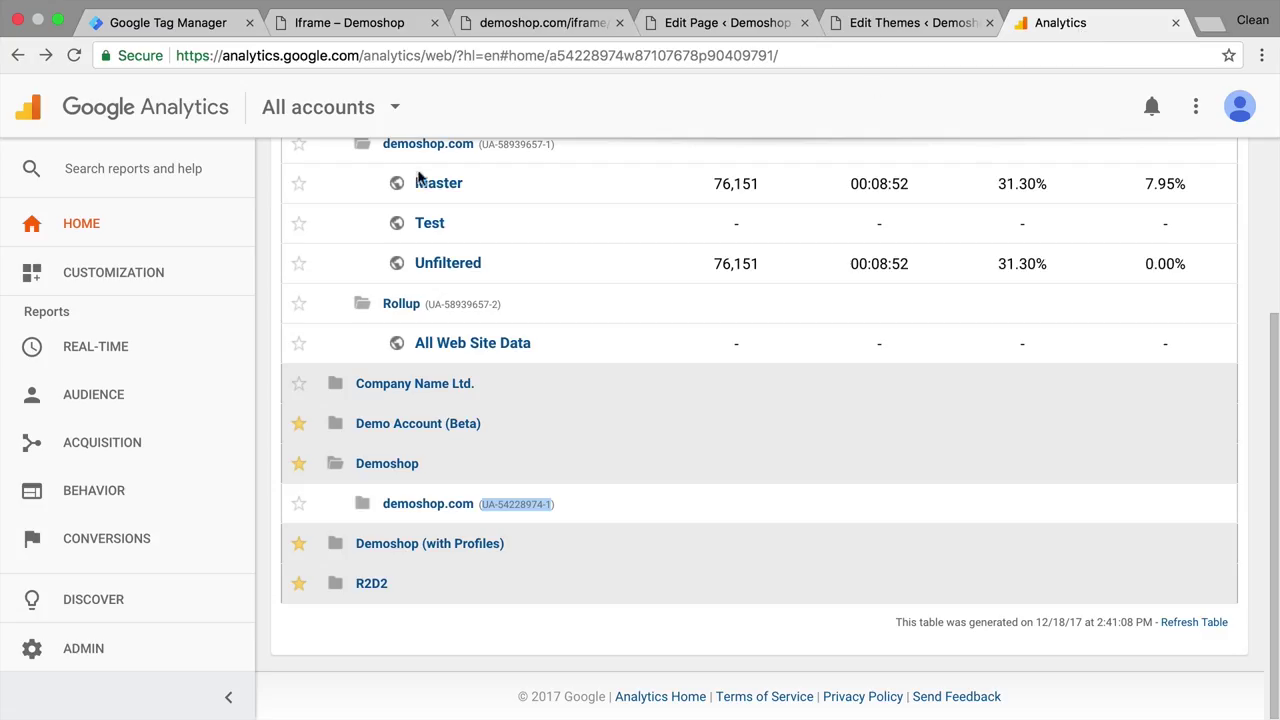
left_click(112, 355)
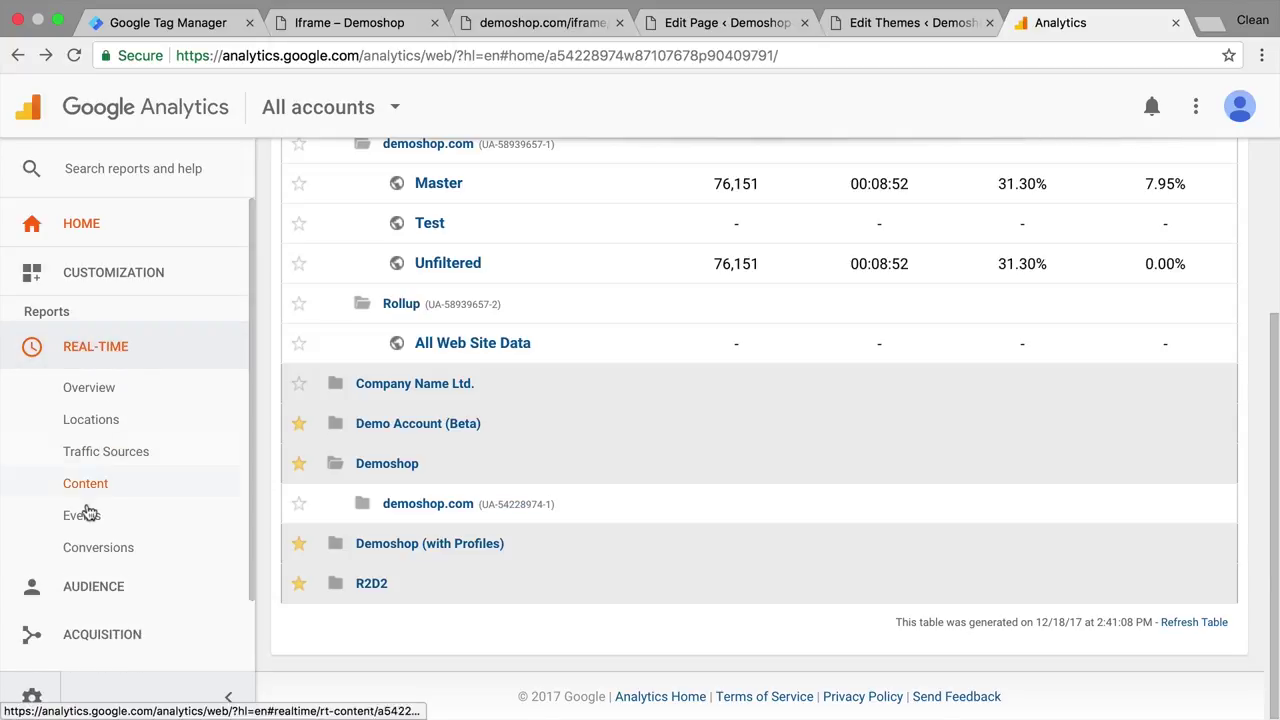
left_click(86, 516)
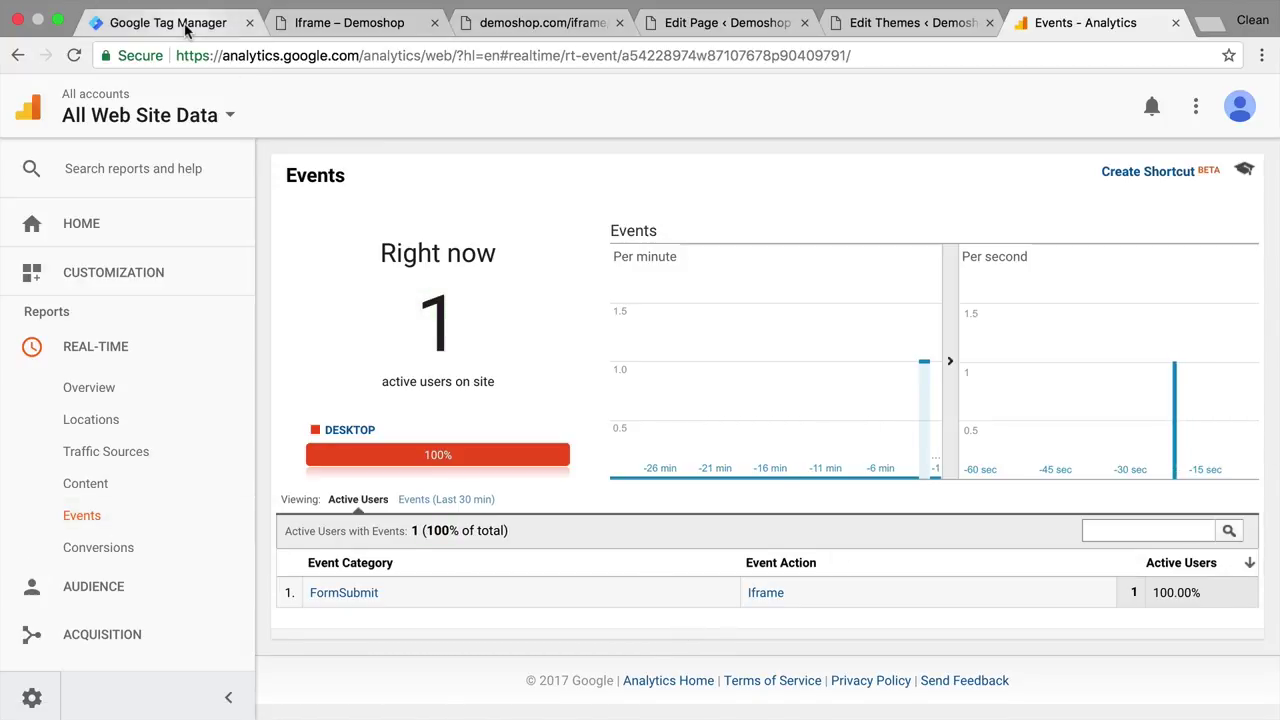
left_click(347, 26)
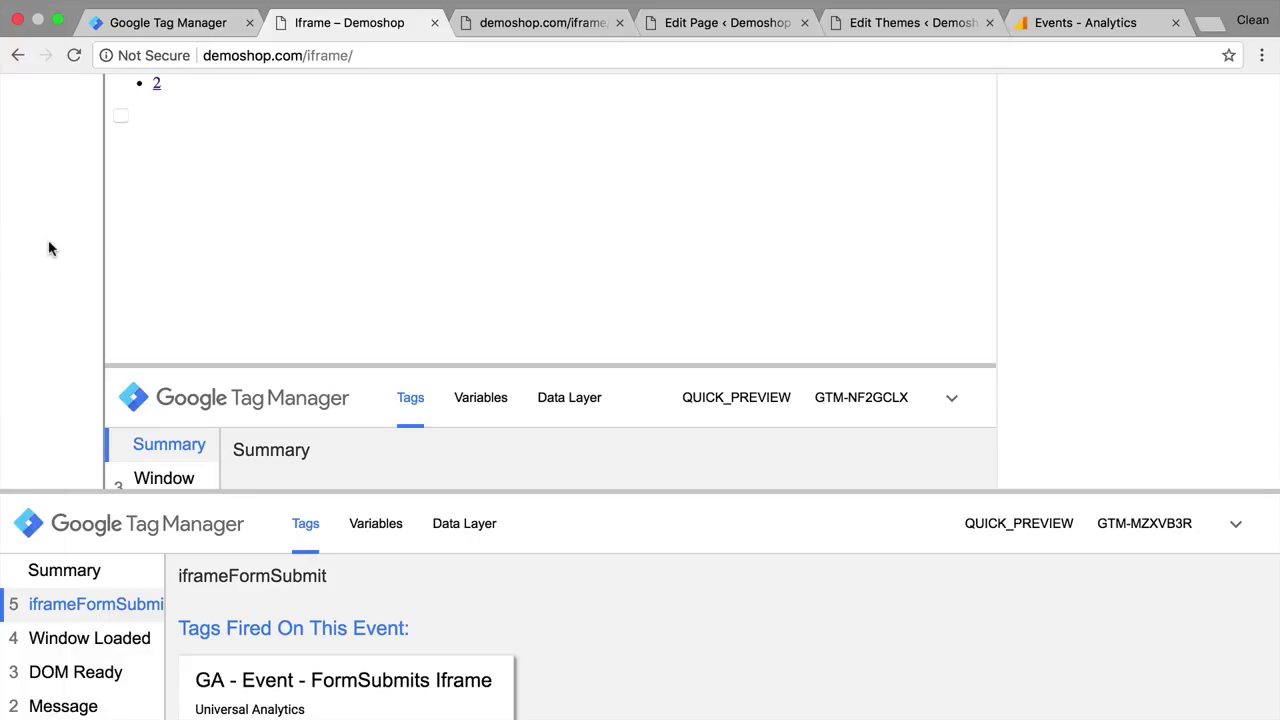
scroll(49, 246, "up", 5)
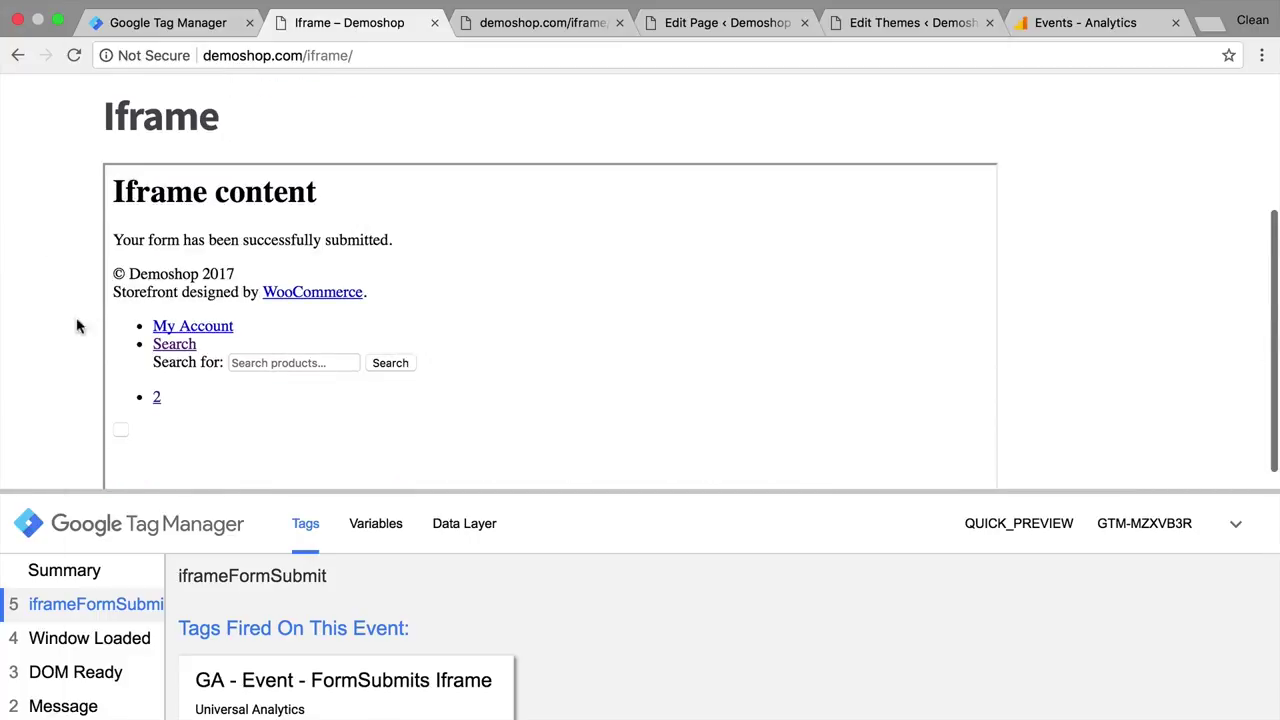
scroll(58, 321, "up", 5)
scroll(58, 322, "down", 2)
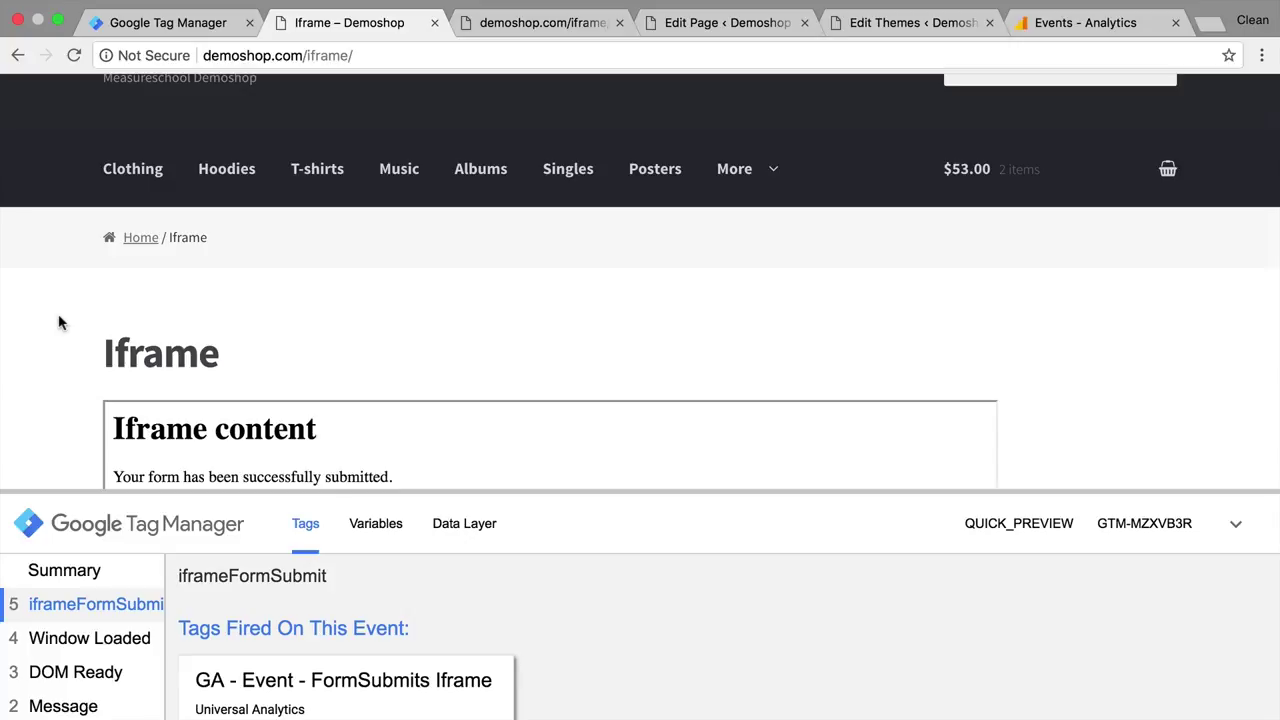
scroll(80, 343, "down", 2)
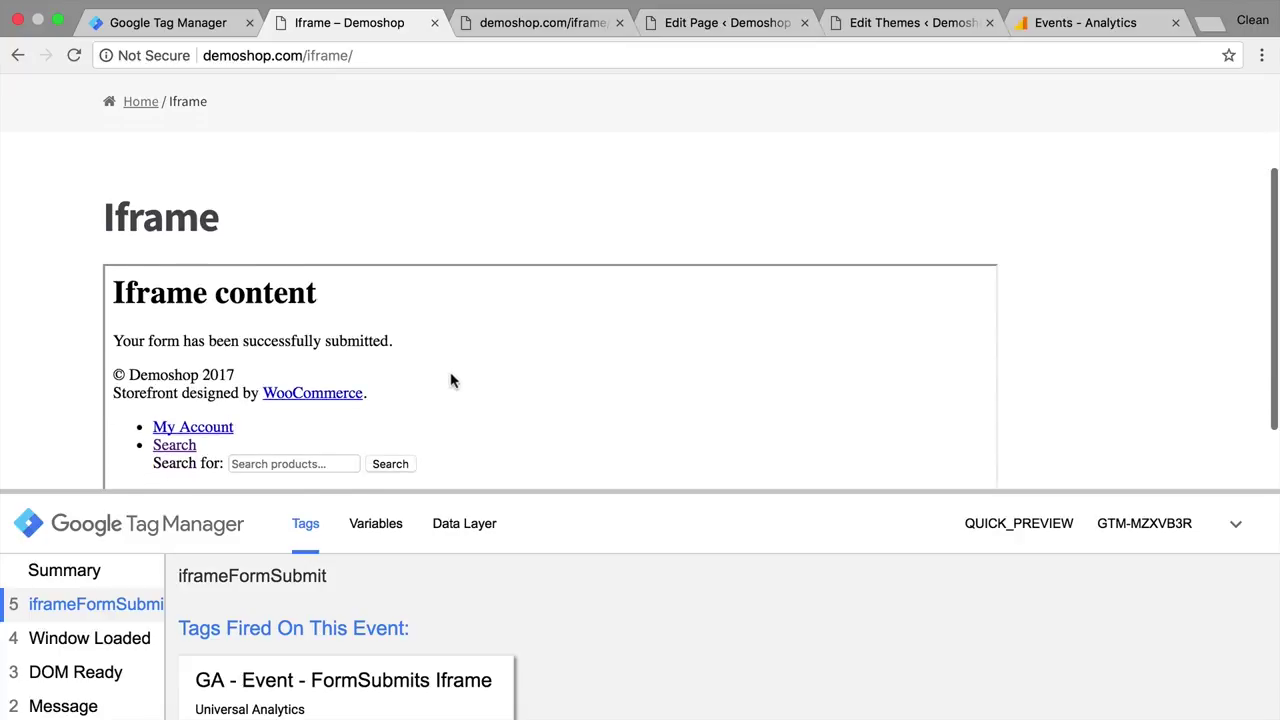
double_click(252, 342)
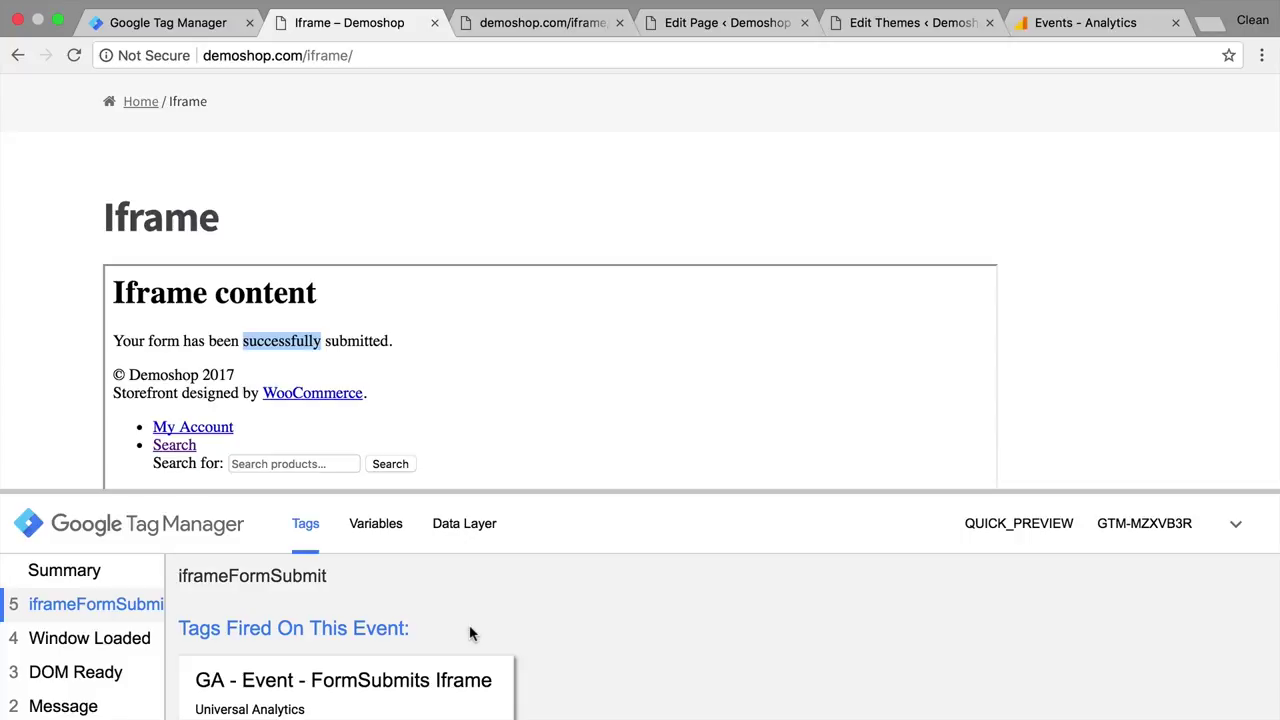
Publish the Parent Frame container's changes in Google Tag Manager to Live, skipping the version name and description.
left_click(162, 30)
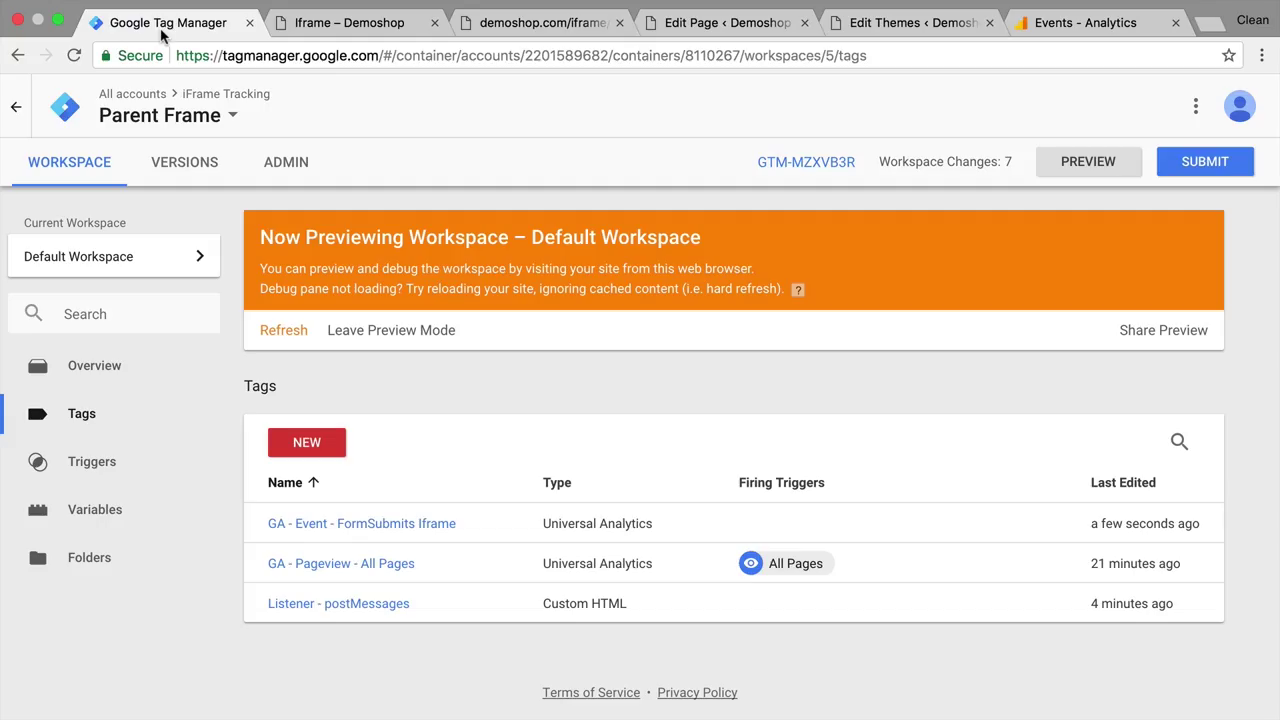
left_click(1224, 170)
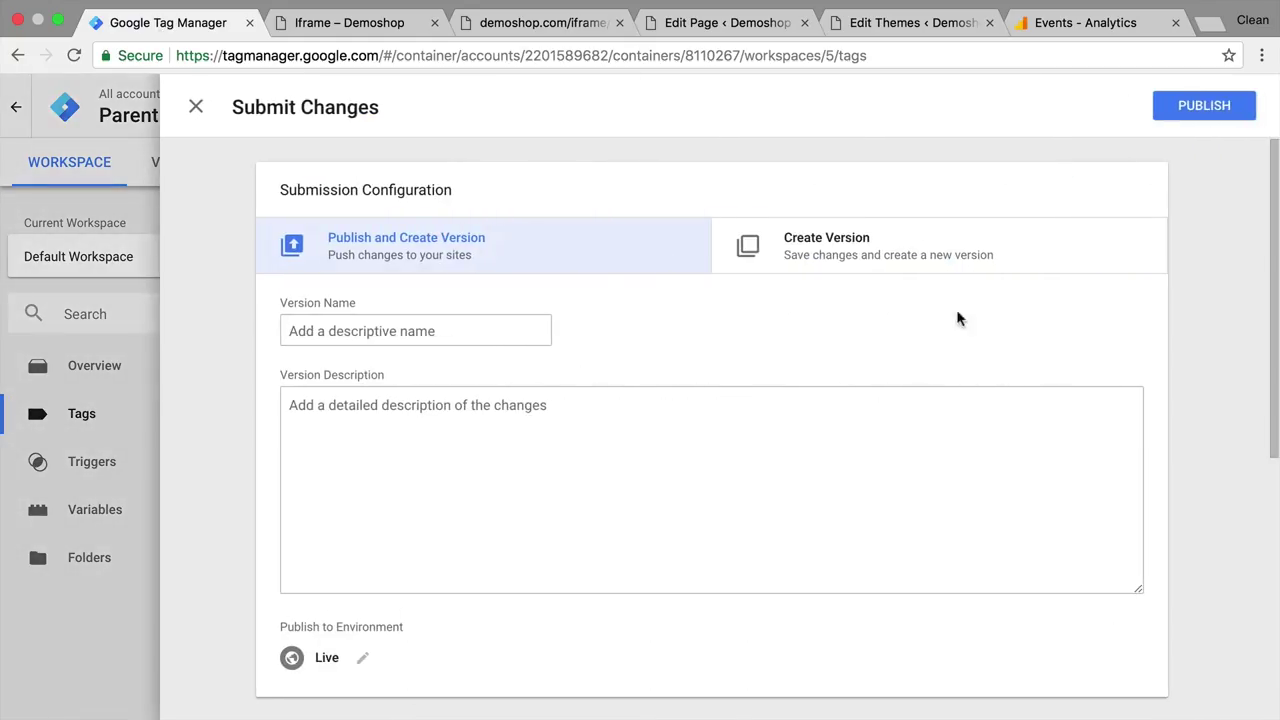
left_click(1212, 116)
left_click(514, 598)
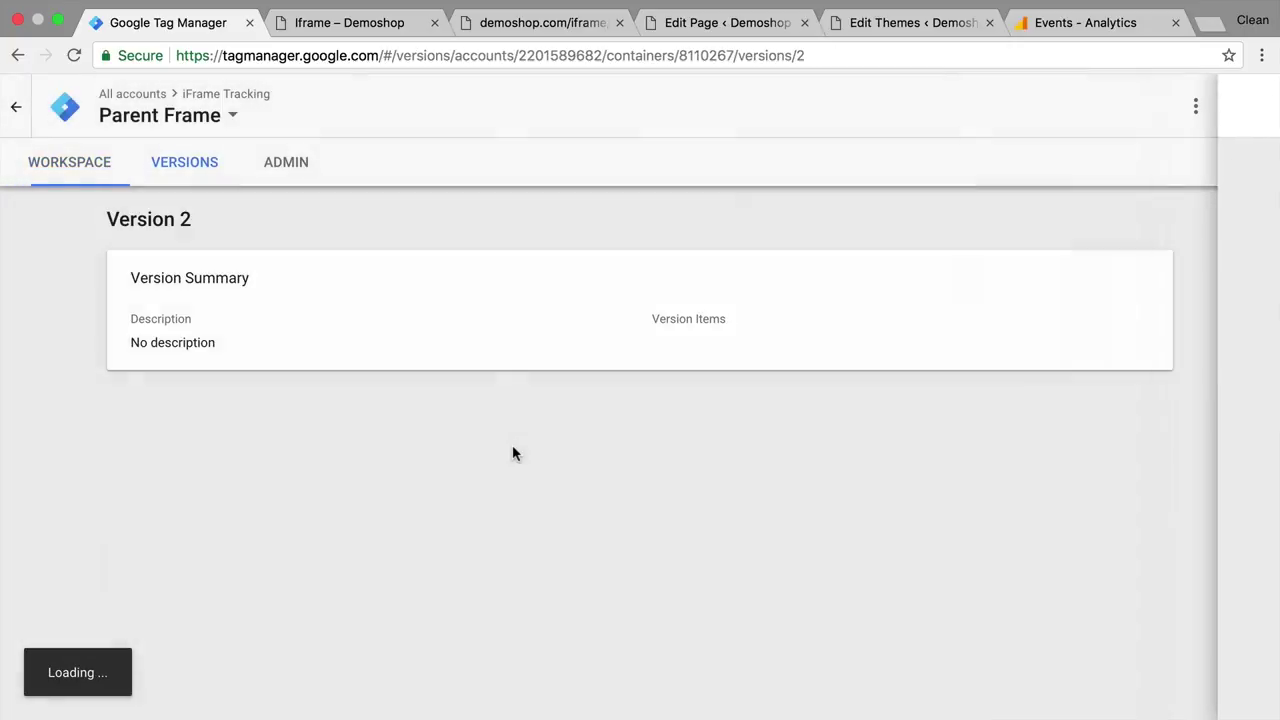
Open the iframe container from the account list and publish its changes to Live, skipping the version description.
left_click(16, 107)
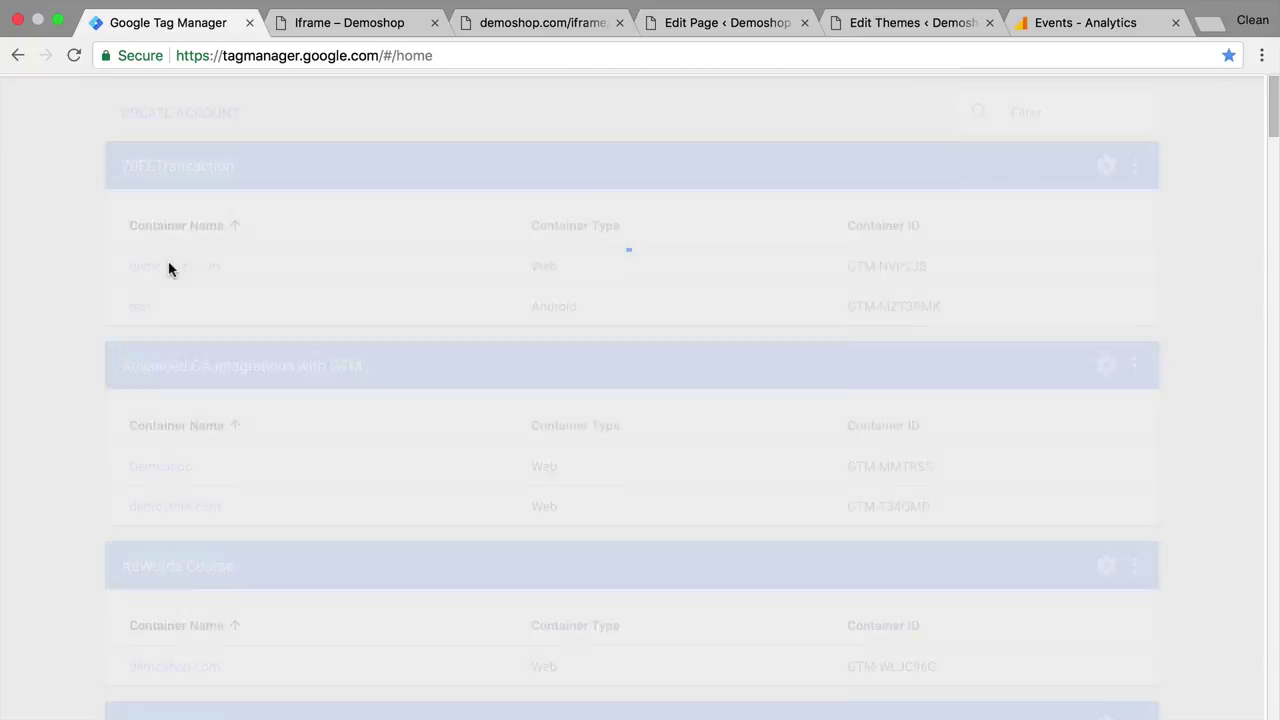
scroll(170, 268, "down", 10)
scroll(170, 270, "down", 2)
left_click(145, 572)
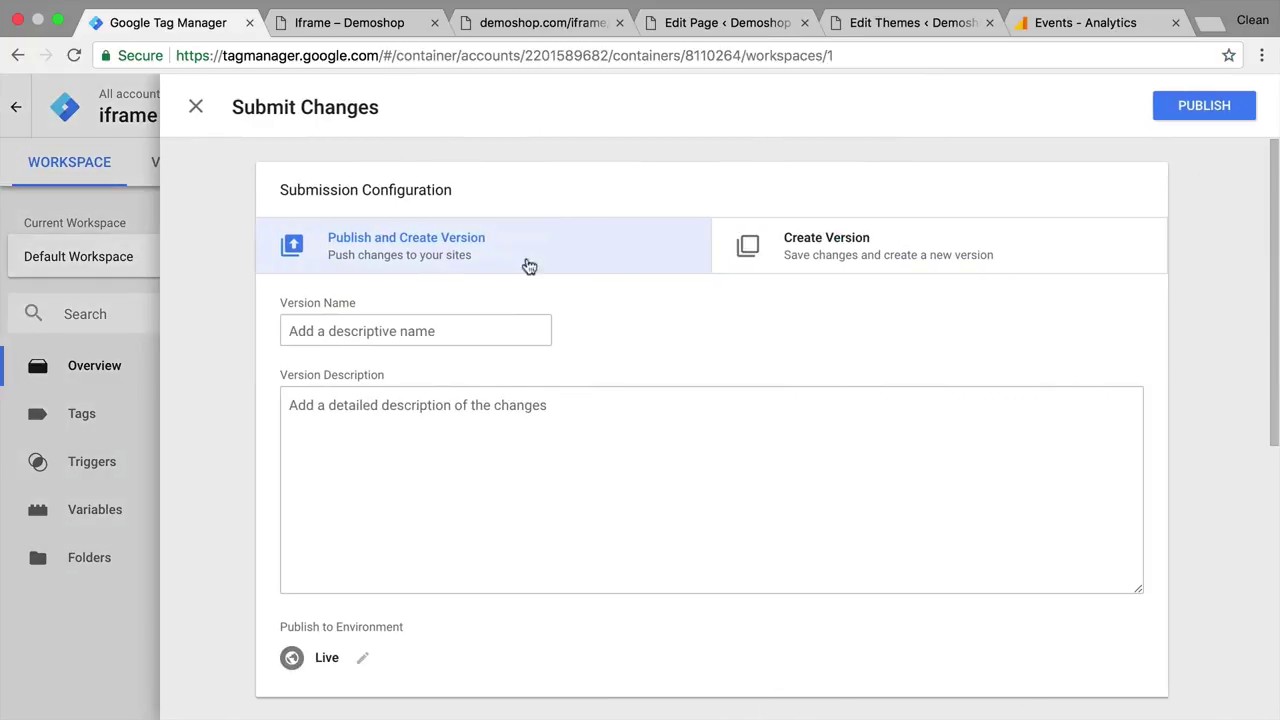
left_click(1198, 105)
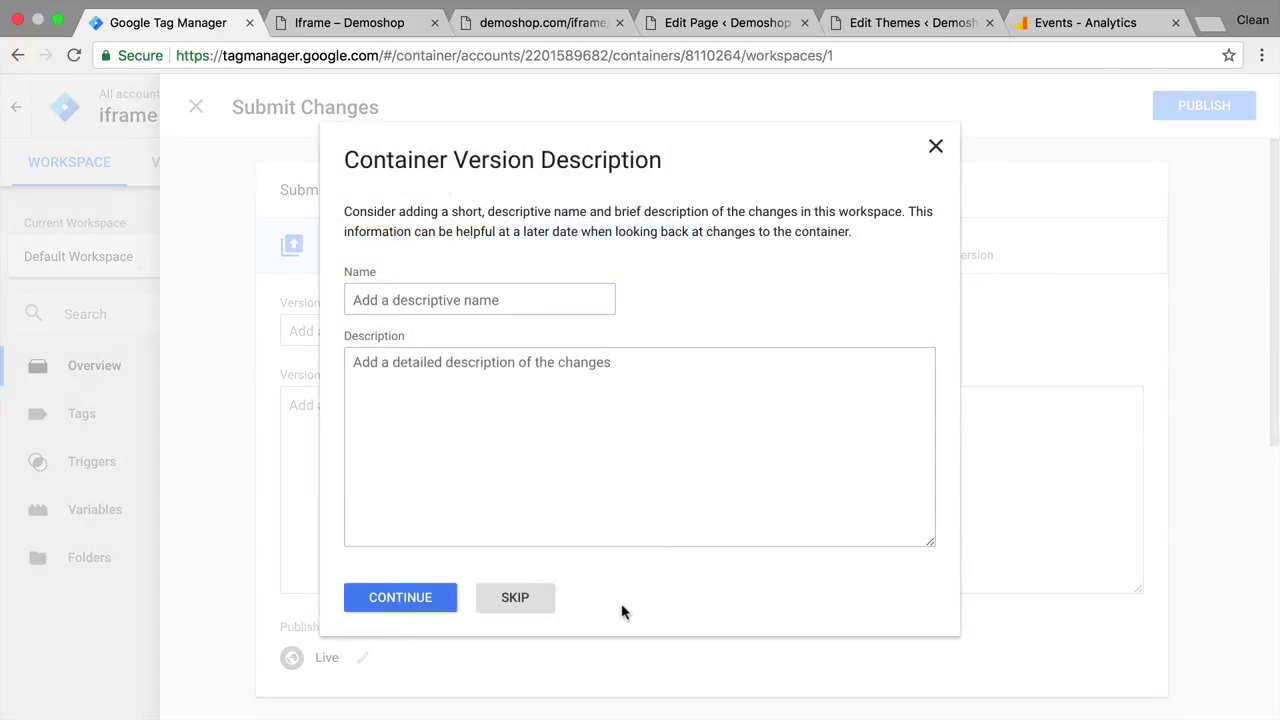
left_click(520, 604)
Leave preview mode in the iframe container's workspace and return to the Iframe demo page.
left_click(35, 165)
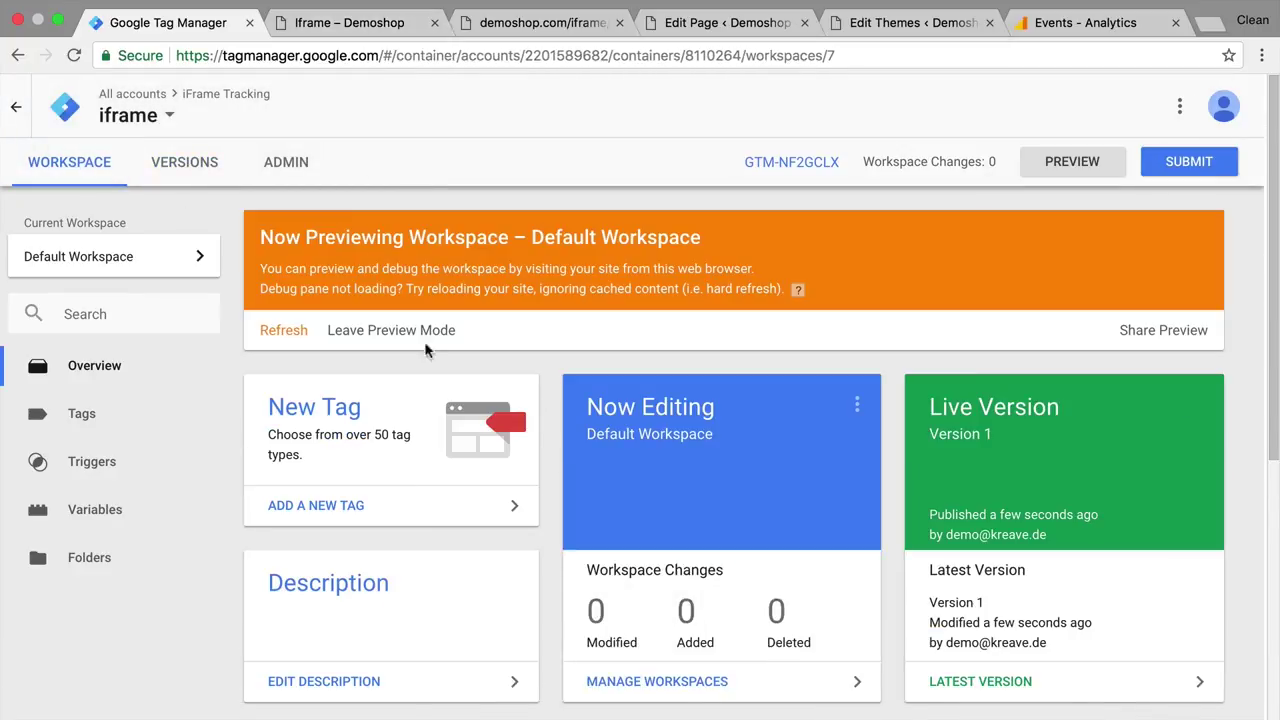
left_click(391, 330)
left_click(522, 284)
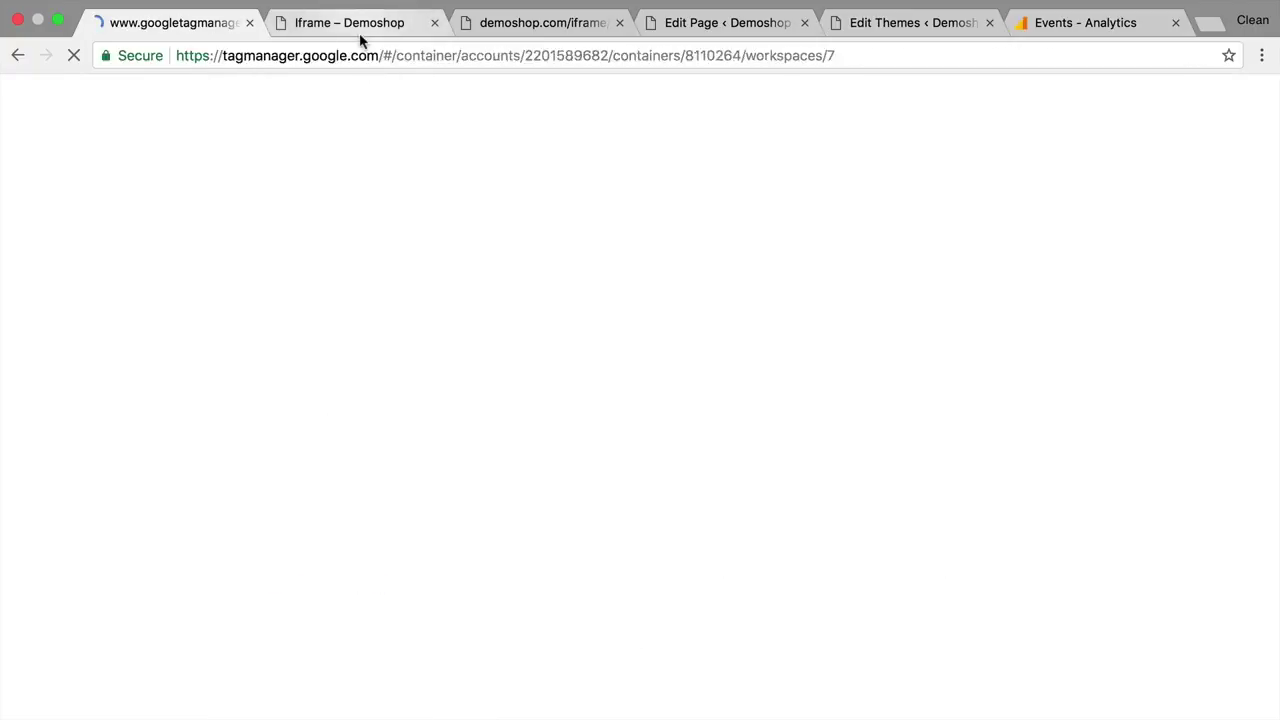
left_click(362, 28)
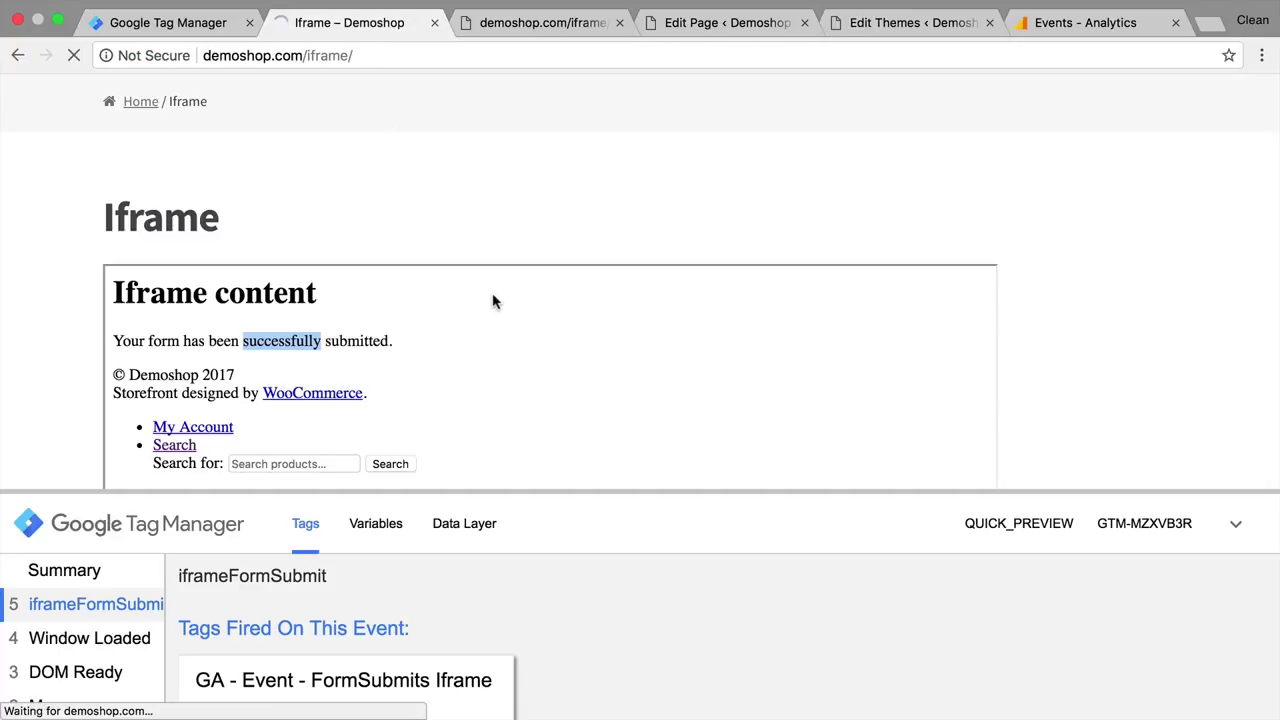